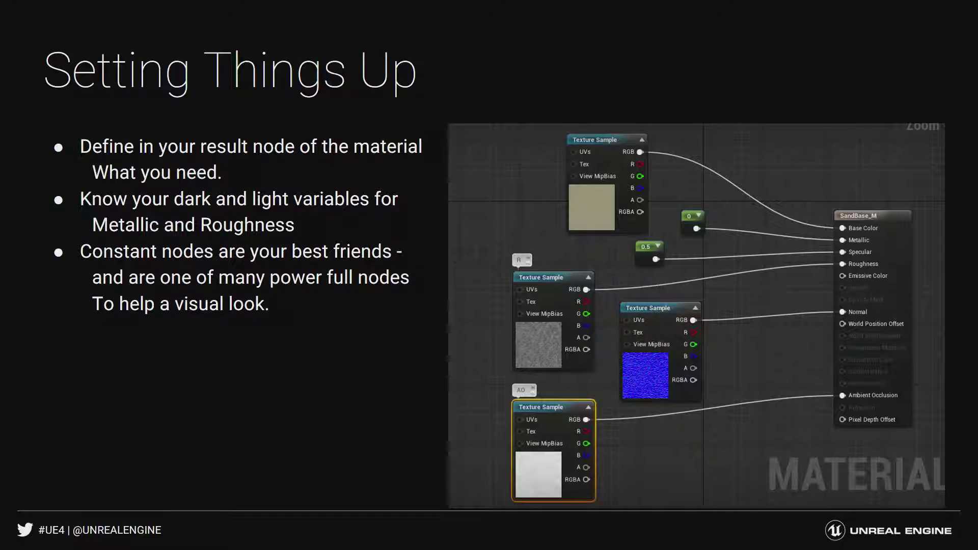
# - Leave the 'Setting Things Up' slide by bringing up the open-windows switcher
pyautogui.hotkey('alt', 'Tab')
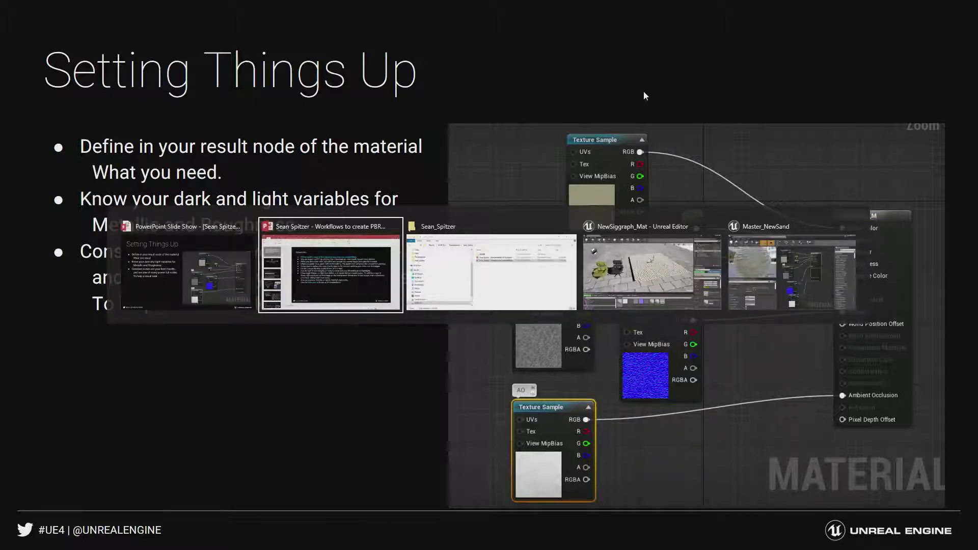
# - Switch to Unreal Editor, glance over the Master_NewSand graph, then minimize it to reveal the level
pyautogui.press('Tab')
pyautogui.press('Tab')
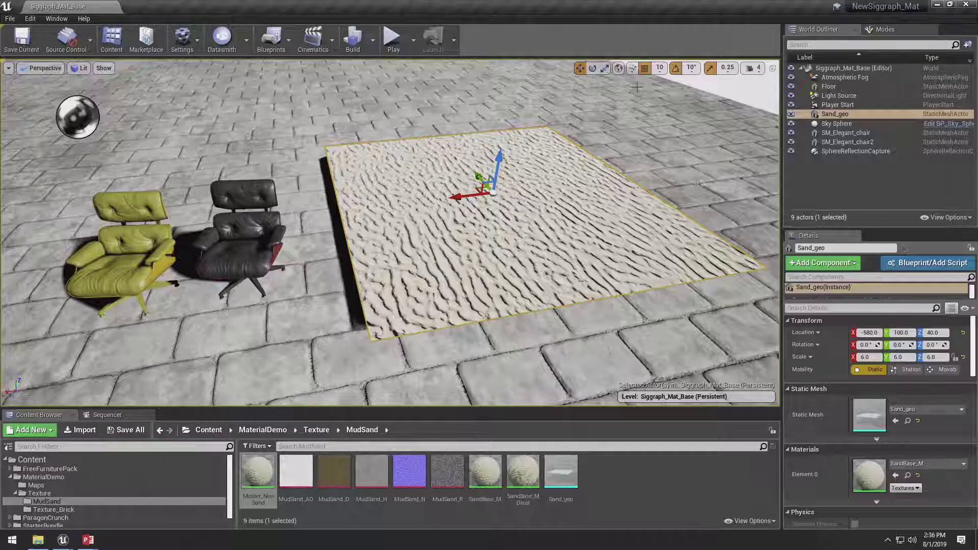
pyautogui.moveTo(61, 540)
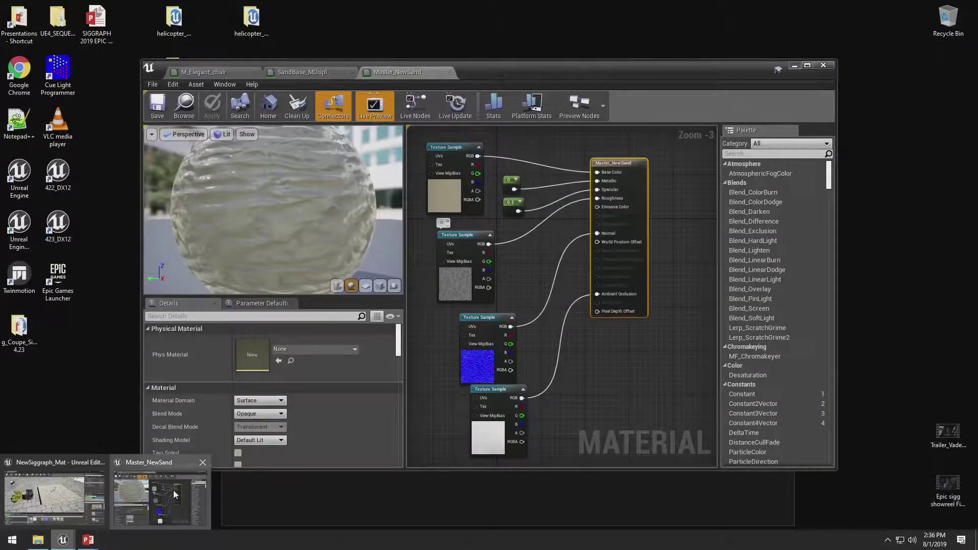
pyautogui.click(173, 493)
pyautogui.moveTo(556, 248); pyautogui.dragTo(573, 281, button='right')
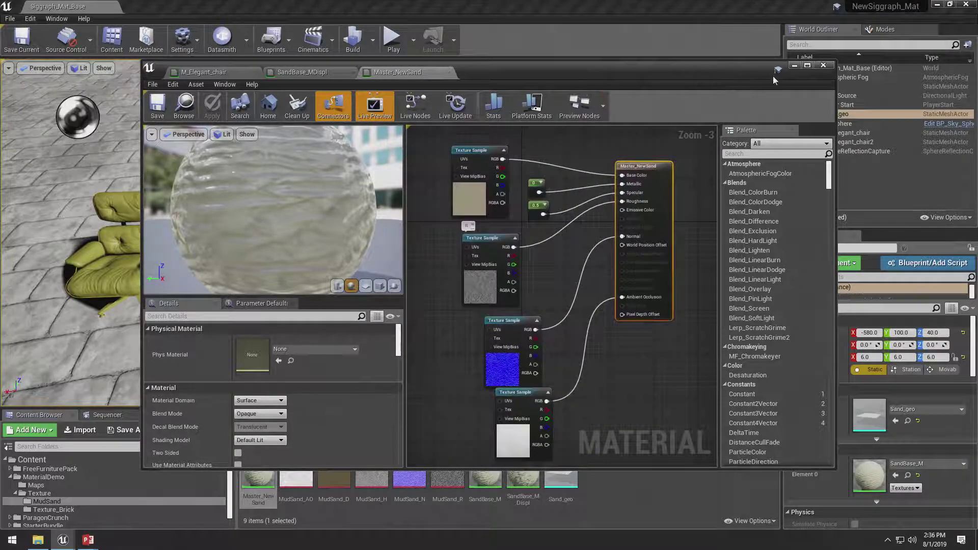
pyautogui.click(794, 66)
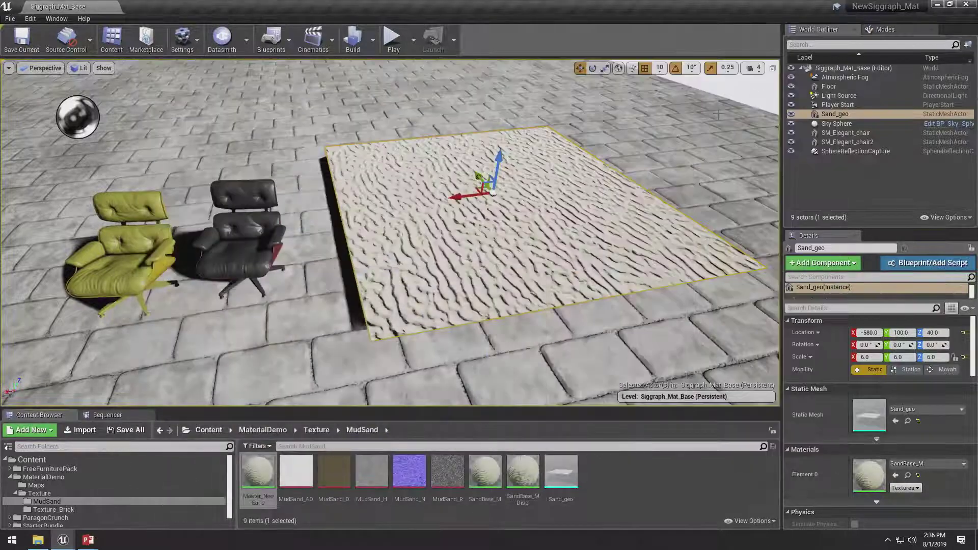
# - Create a new Material asset in the MudSand folder named LastDaySand_M
pyautogui.rightClick(594, 477)
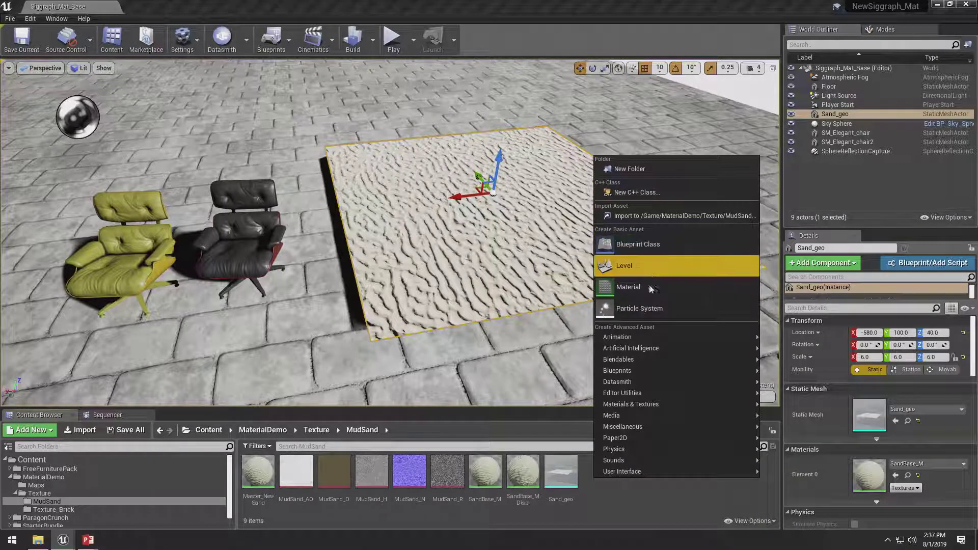
pyautogui.moveTo(616, 460)
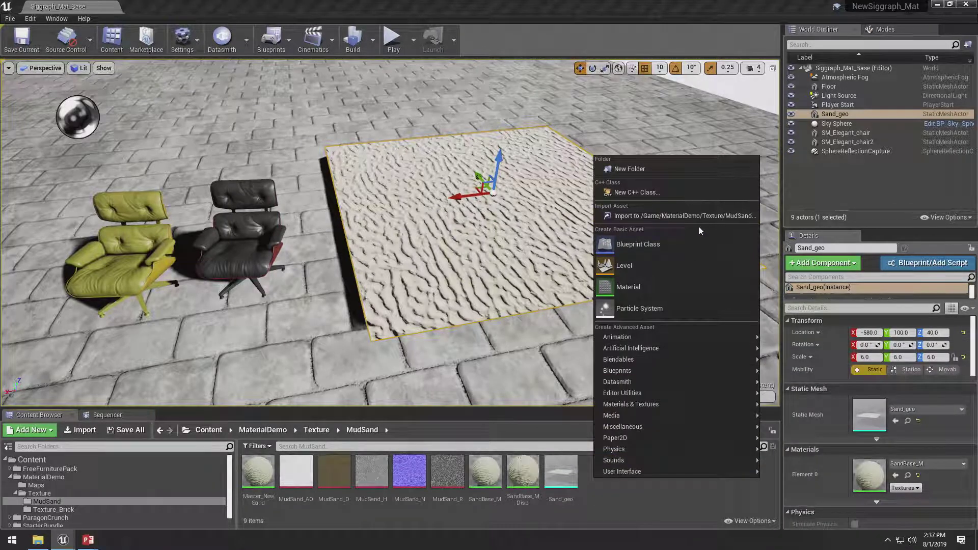
pyautogui.click(714, 294)
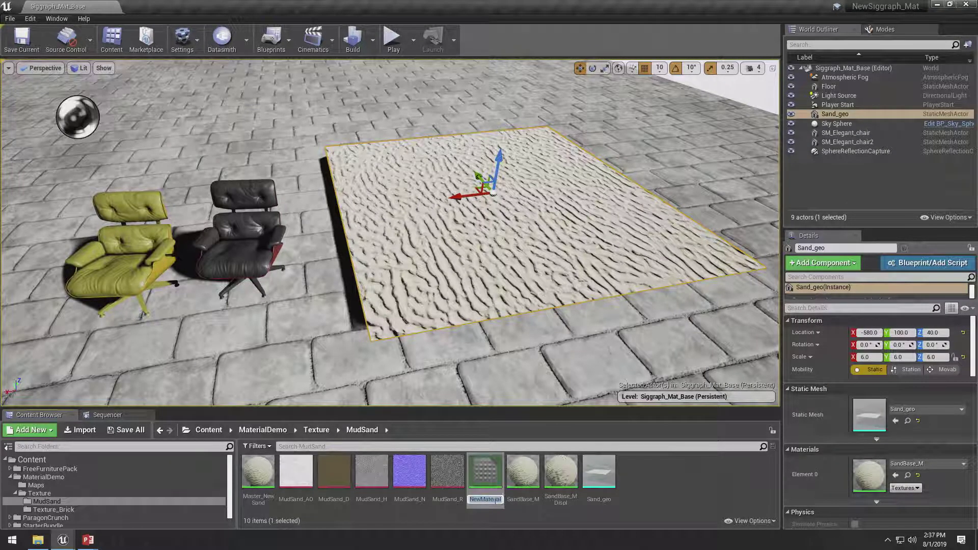
pyautogui.write('Last')
pyautogui.write('Day')
pyautogui.write('Sand')
pyautogui.write('_M')
# - Confirm the LastDaySand_M name and make the Details panel taller
pyautogui.press('Return')
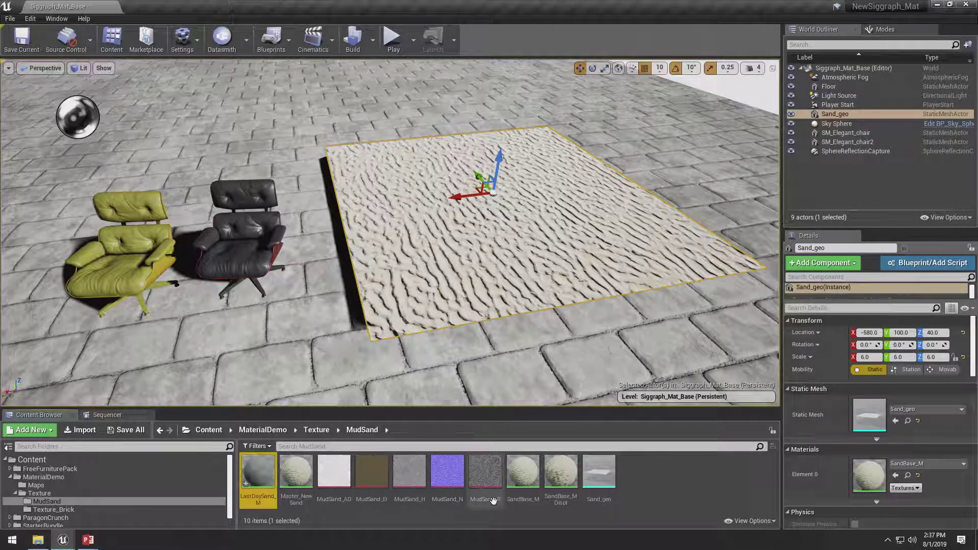
pyautogui.moveTo(494, 501)
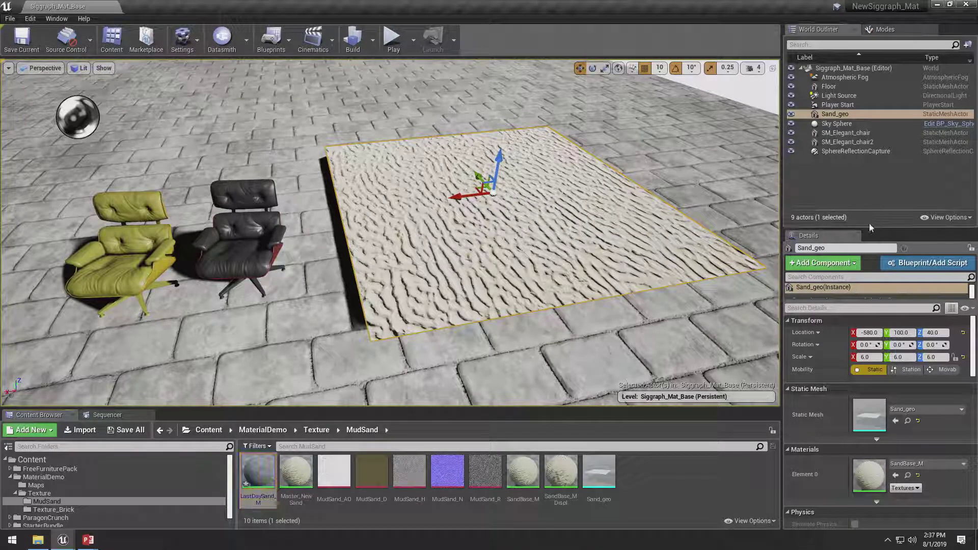
pyautogui.moveTo(869, 228); pyautogui.dragTo(870, 183)
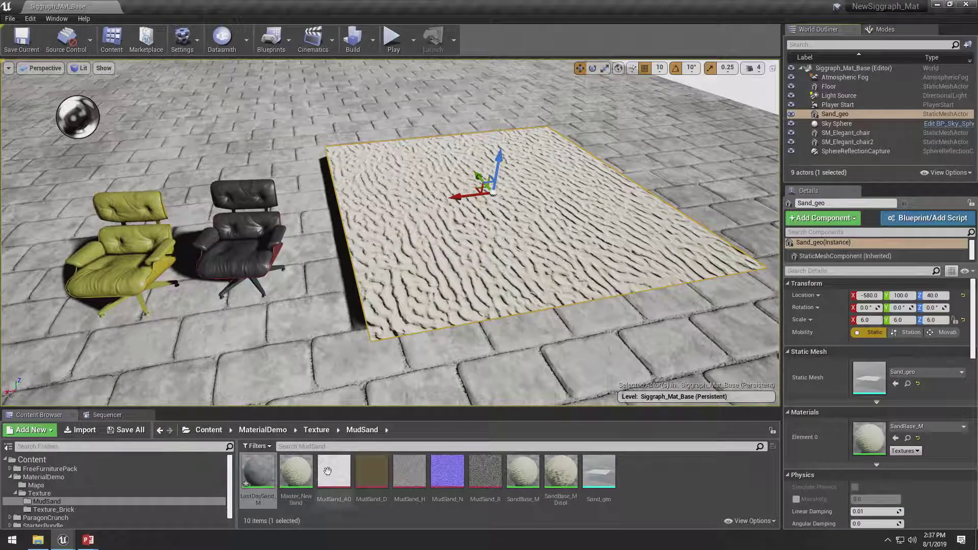
# - Check the black and yellow chairs' materials, then select LastDaySand_M
pyautogui.click(296, 471)
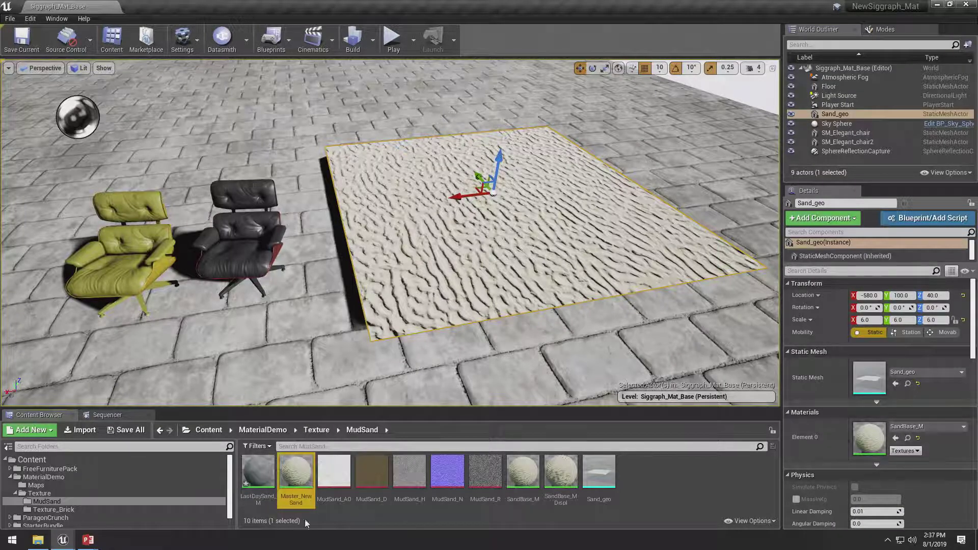
pyautogui.click(278, 241)
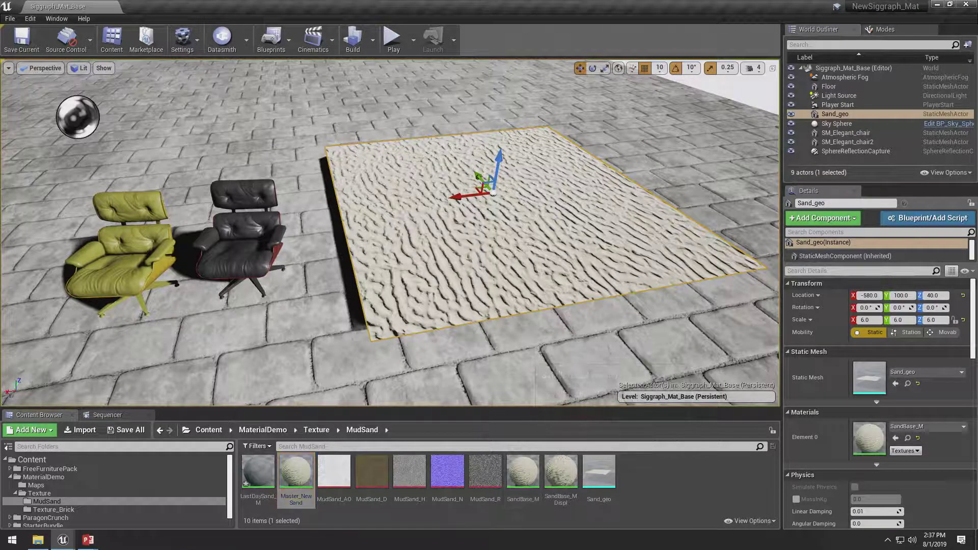
pyautogui.click(137, 253)
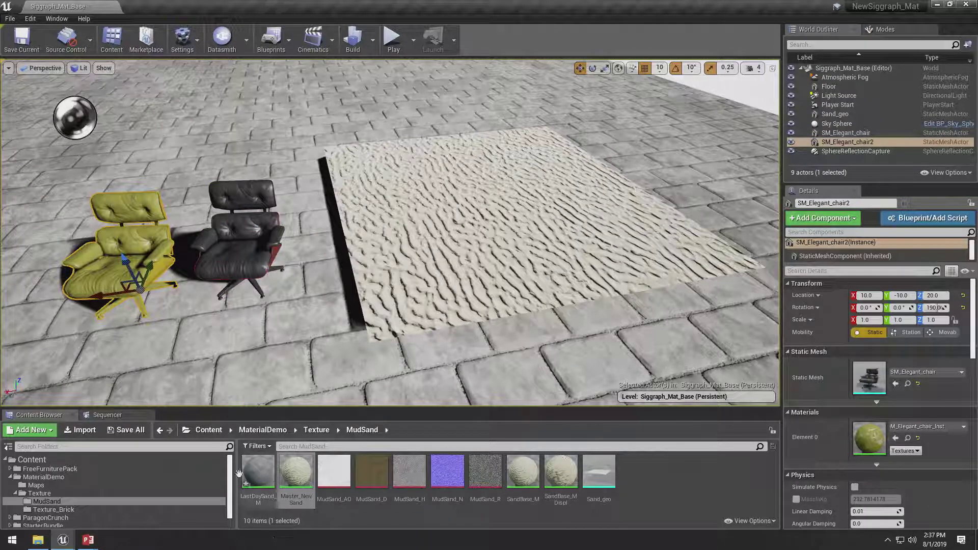
pyautogui.click(262, 472)
# - Open LastDaySand_M in the material editor, narrowed and placed right of the level view
pyautogui.doubleClick(262, 472)
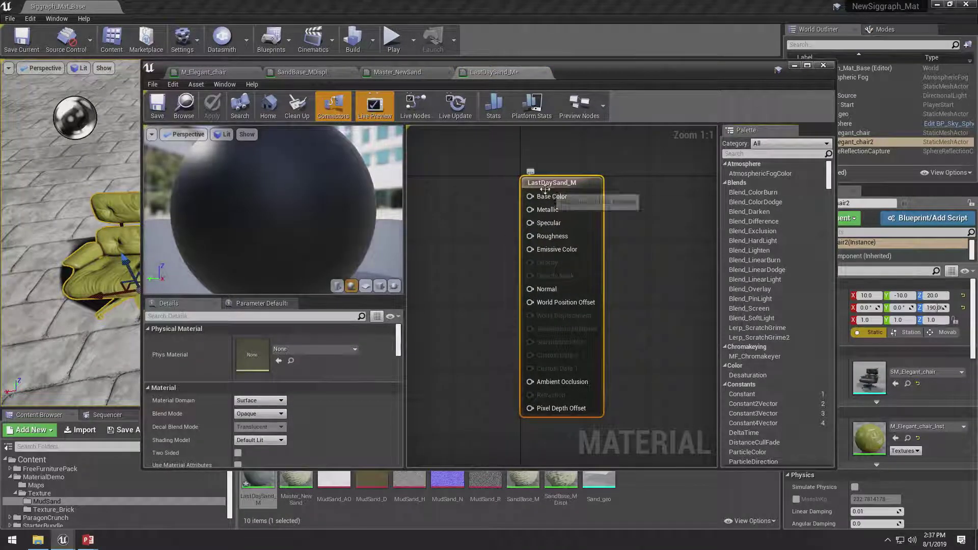
pyautogui.moveTo(566, 200); pyautogui.dragTo(640, 184)
pyautogui.moveTo(629, 72); pyautogui.dragTo(677, 77)
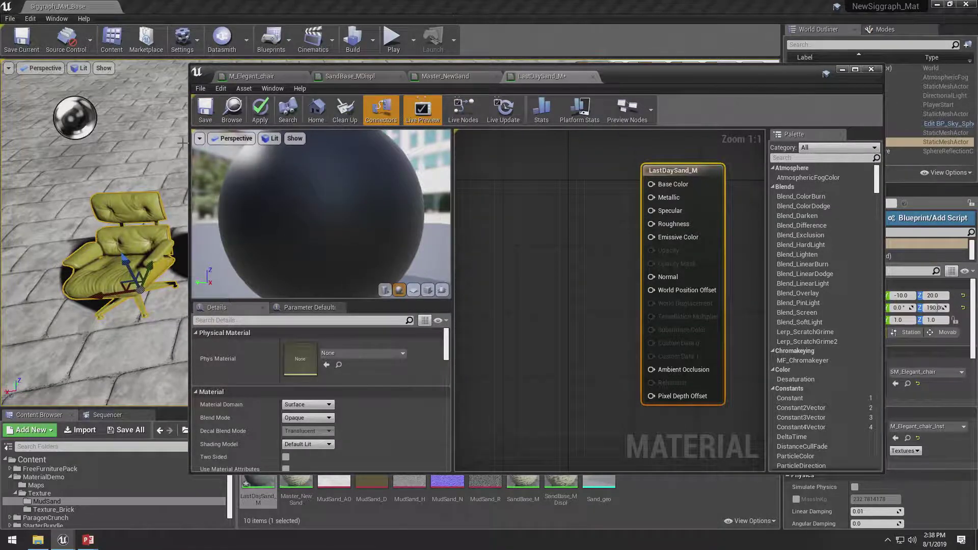
pyautogui.moveTo(189, 145); pyautogui.dragTo(442, 147)
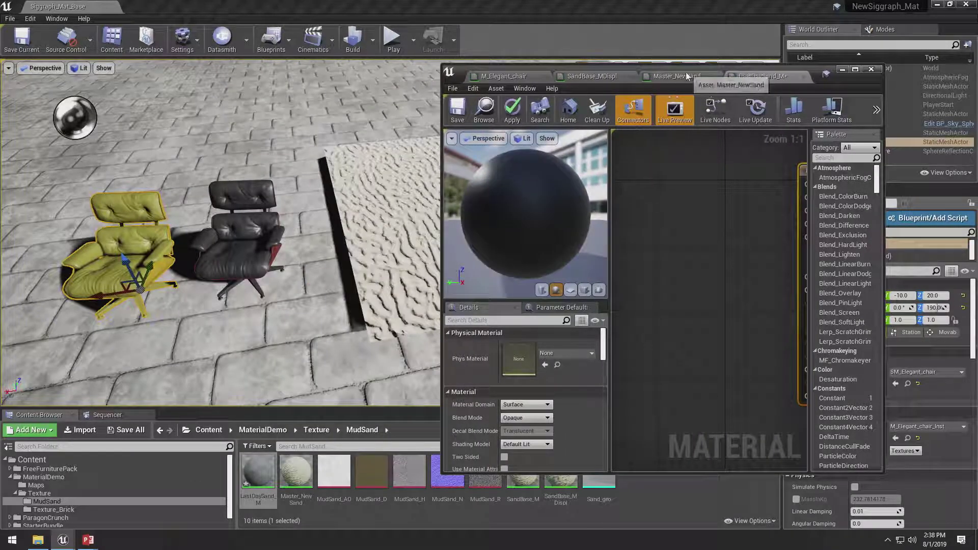
pyautogui.moveTo(686, 76); pyautogui.dragTo(767, 64)
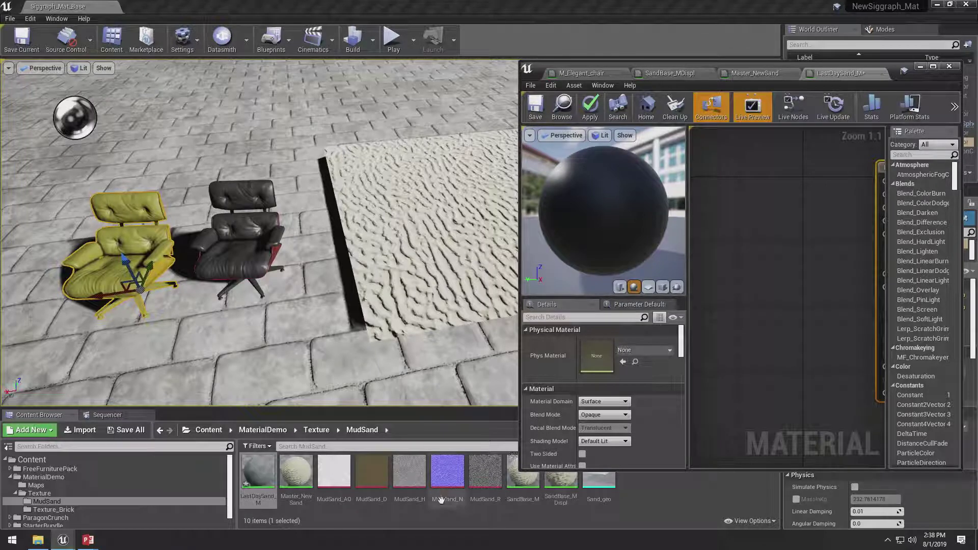
pyautogui.click(379, 467)
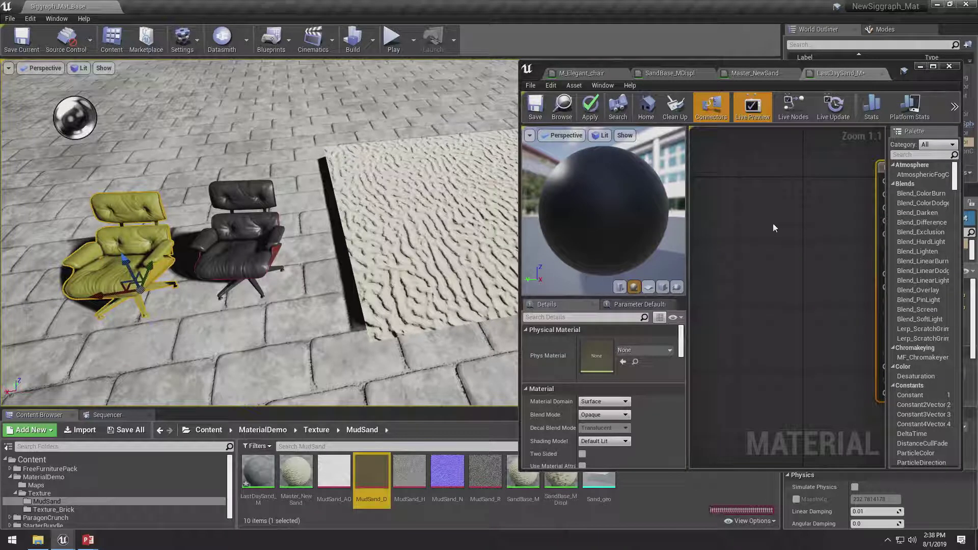
# - Drop MudSand_D, MudSand_N, MudSand_R and MudSand_AO texture samples beside the result node
pyautogui.click(748, 178)
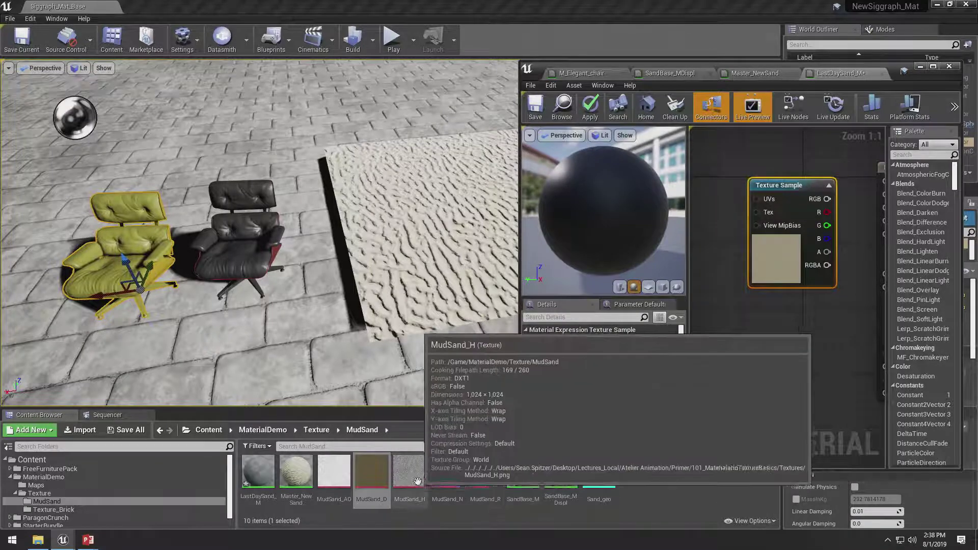
pyautogui.click(459, 471)
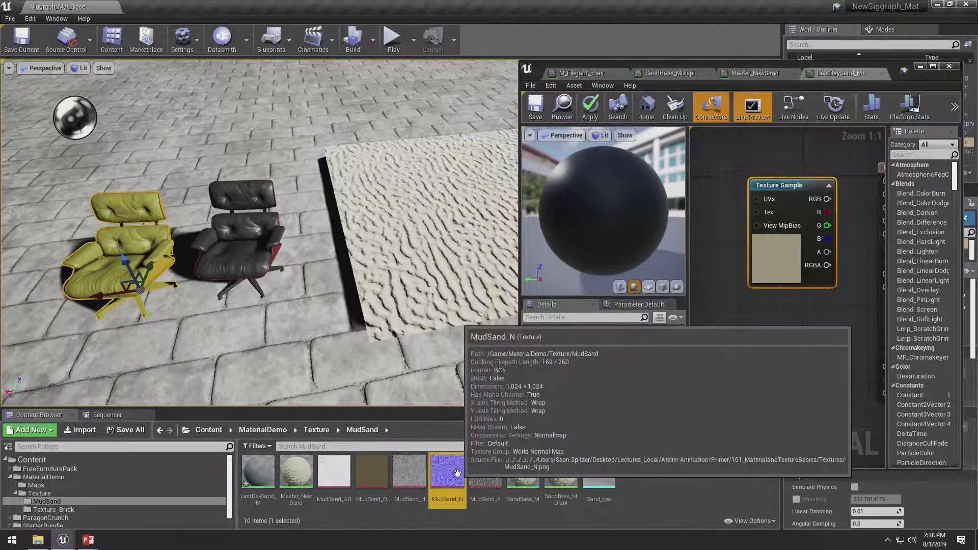
pyautogui.keyDown('ctrl'); pyautogui.click(492, 472); pyautogui.keyUp('ctrl')
pyautogui.moveTo(491, 472); pyautogui.dragTo(741, 352)
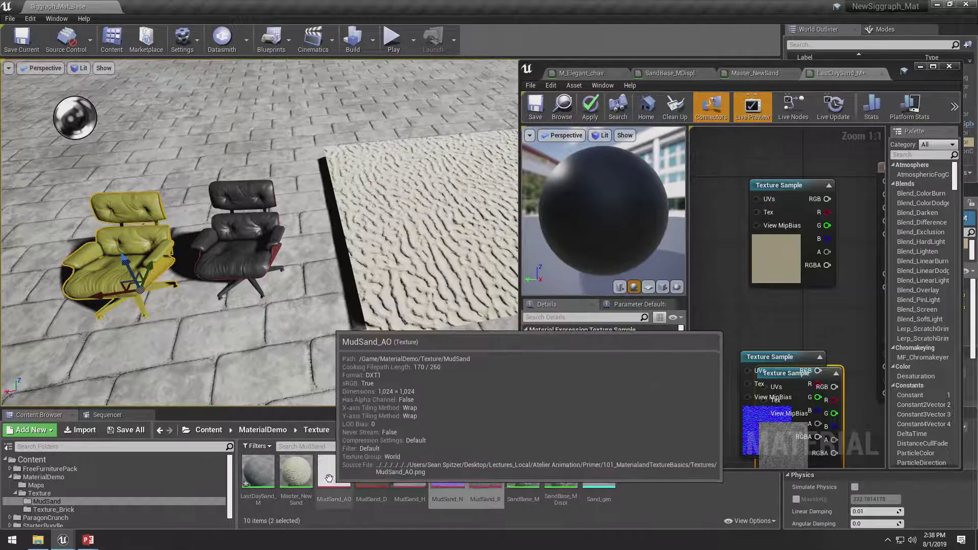
pyautogui.moveTo(333, 471); pyautogui.dragTo(700, 319)
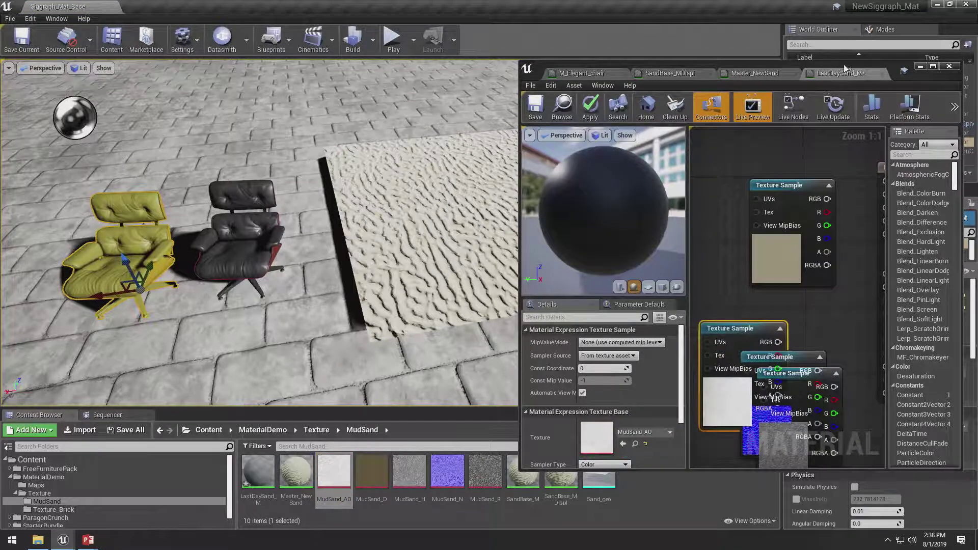
pyautogui.moveTo(844, 68); pyautogui.dragTo(520, 66)
# - Maximize the material editor and spread the result, MudSand_R and MudSand_N nodes apart
pyautogui.click(609, 68)
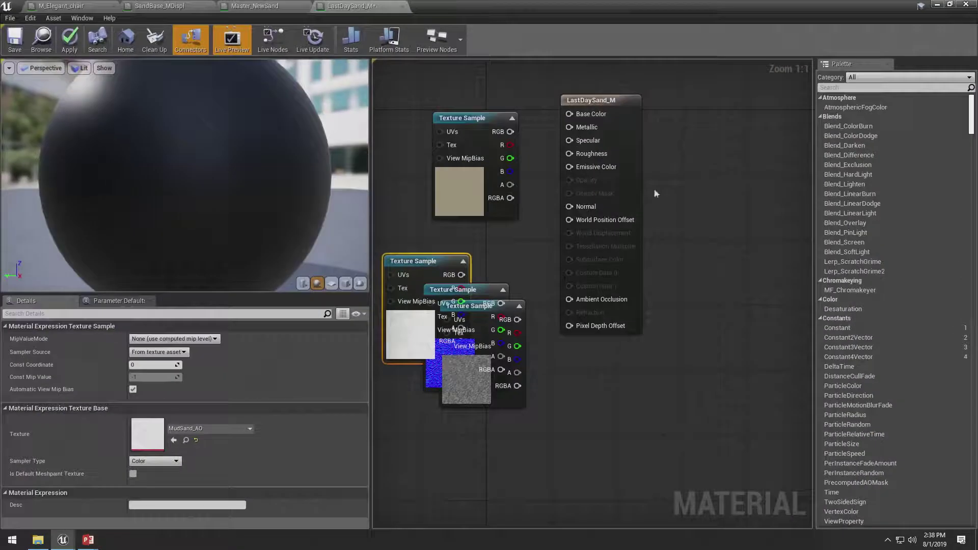
pyautogui.moveTo(593, 106); pyautogui.dragTo(690, 98)
pyautogui.moveTo(498, 310); pyautogui.dragTo(618, 373)
pyautogui.moveTo(469, 292); pyautogui.dragTo(557, 258)
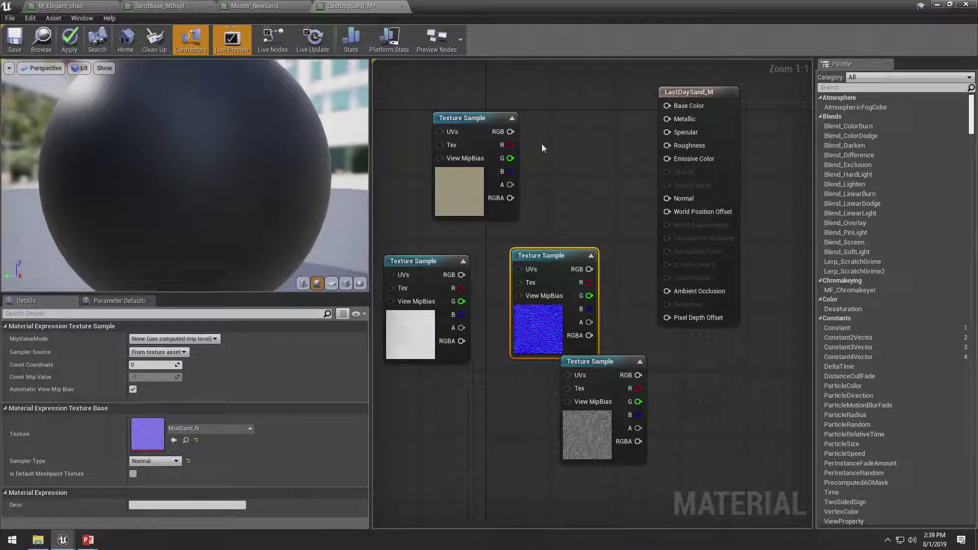
# - Wire MudSand_D's RGB output into LastDaySand_M's Base Color
pyautogui.moveTo(511, 132); pyautogui.dragTo(574, 250)
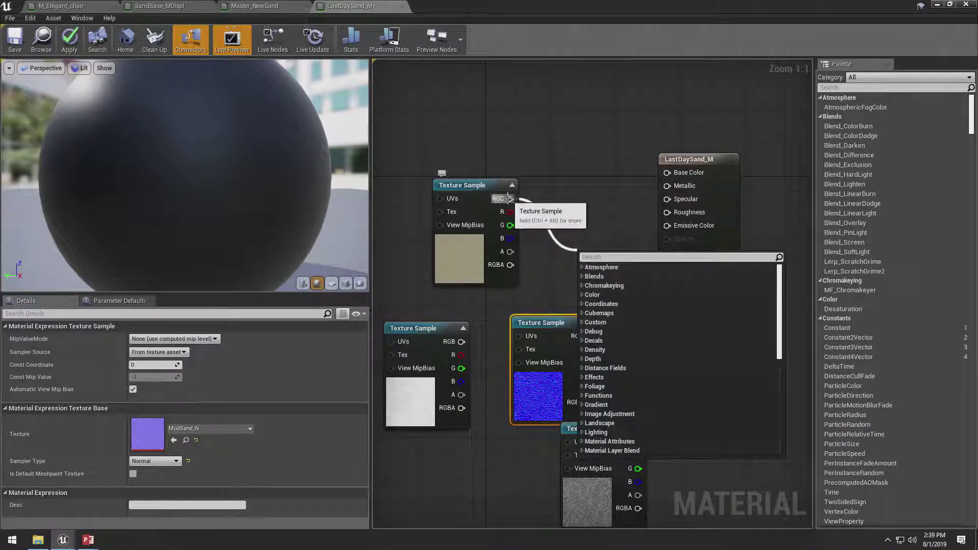
pyautogui.moveTo(510, 199); pyautogui.dragTo(678, 167)
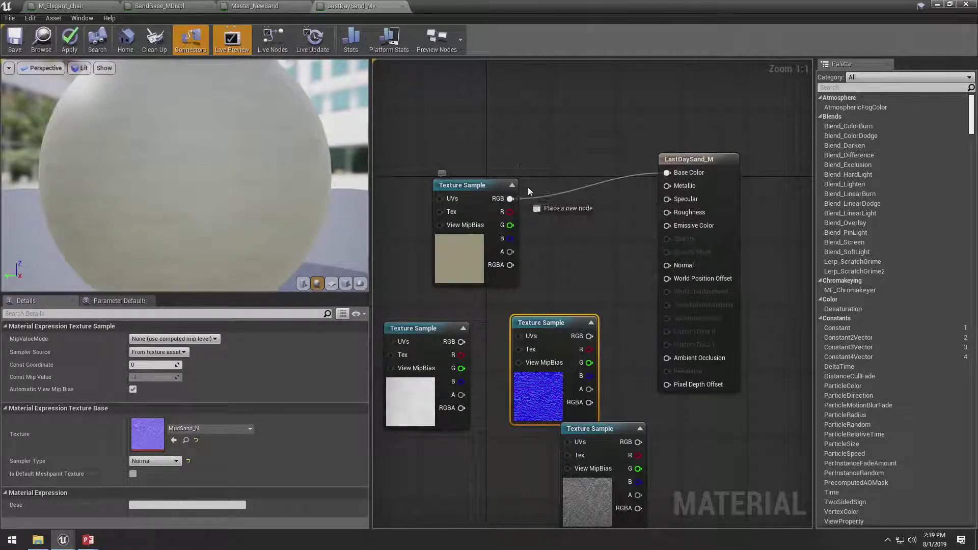
pyautogui.moveTo(528, 188); pyautogui.dragTo(613, 101)
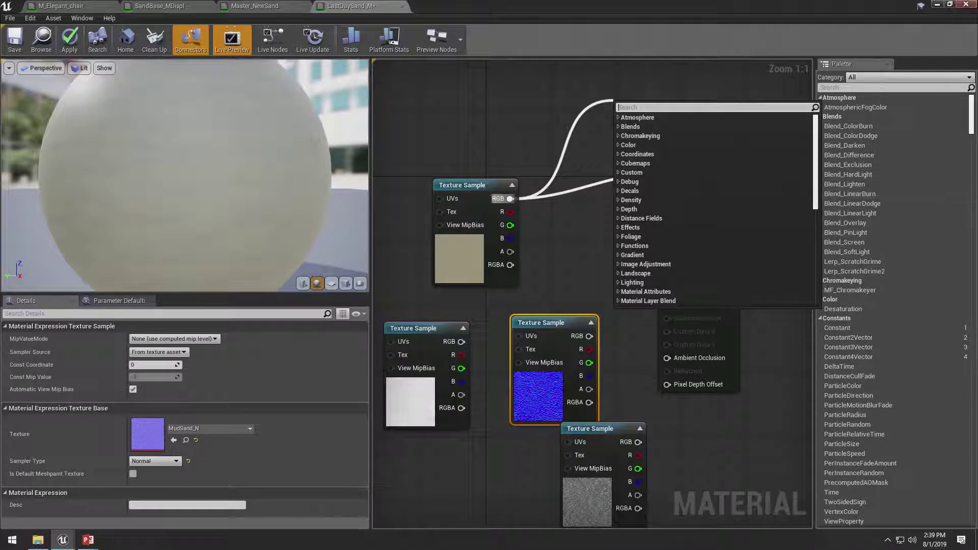
pyautogui.moveTo(969, 123)
pyautogui.mouseDown()
pyautogui.moveTo(972, 198)
pyautogui.moveTo(962, 113)
pyautogui.mouseUp()
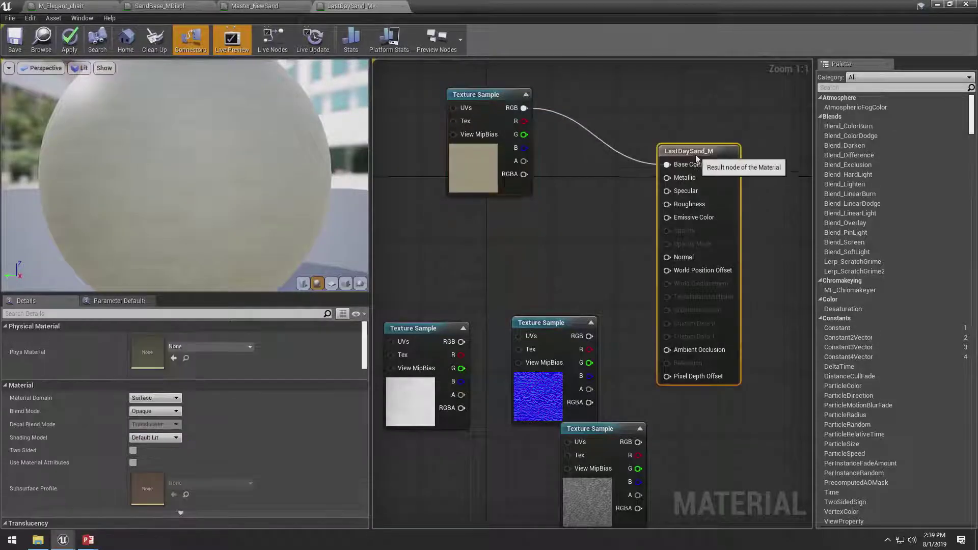
# - Rearrange the AO, normal and roughness texture nodes and add a constant node
pyautogui.moveTo(432, 326); pyautogui.dragTo(447, 271)
pyautogui.moveTo(541, 328); pyautogui.dragTo(452, 418)
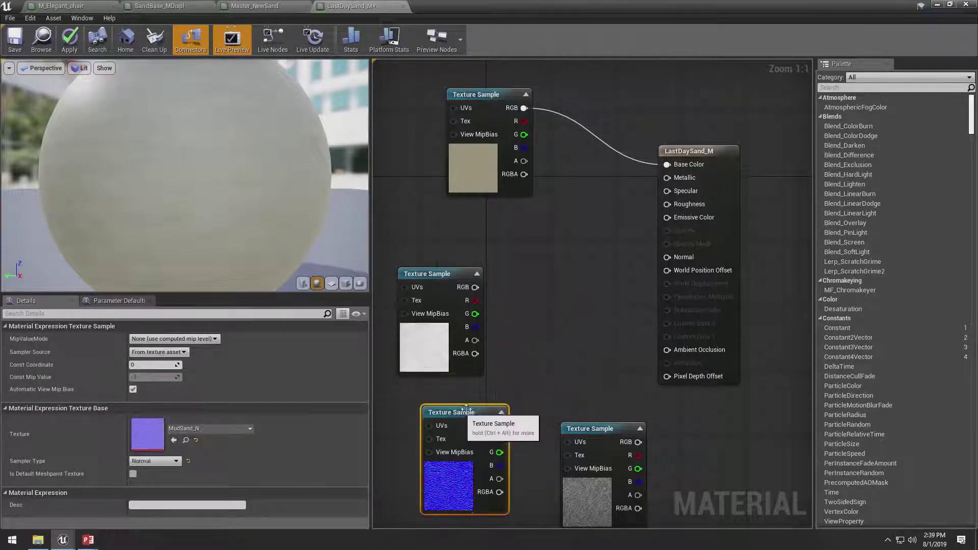
pyautogui.moveTo(611, 429); pyautogui.dragTo(683, 204)
pyautogui.moveTo(534, 249); pyautogui.dragTo(551, 307)
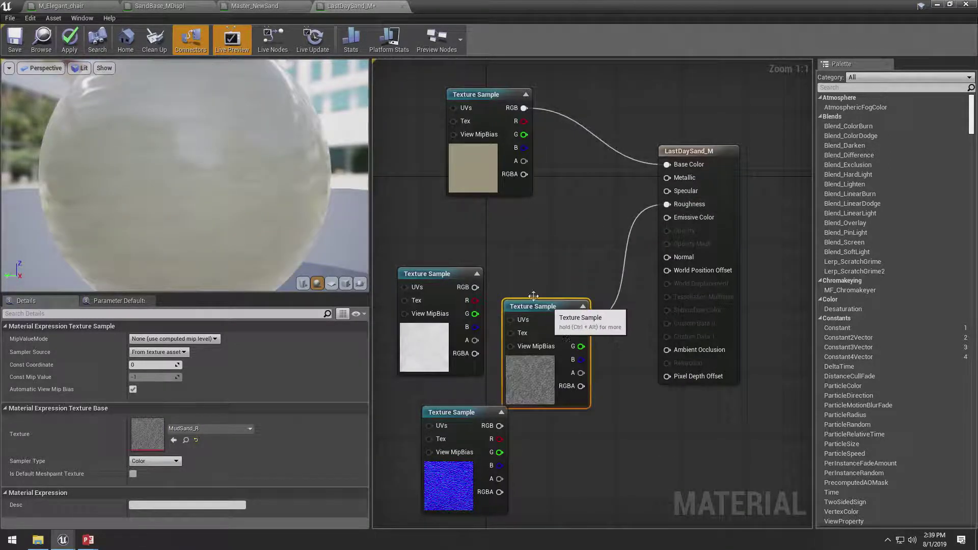
pyautogui.moveTo(183, 173); pyautogui.dragTo(234, 168)
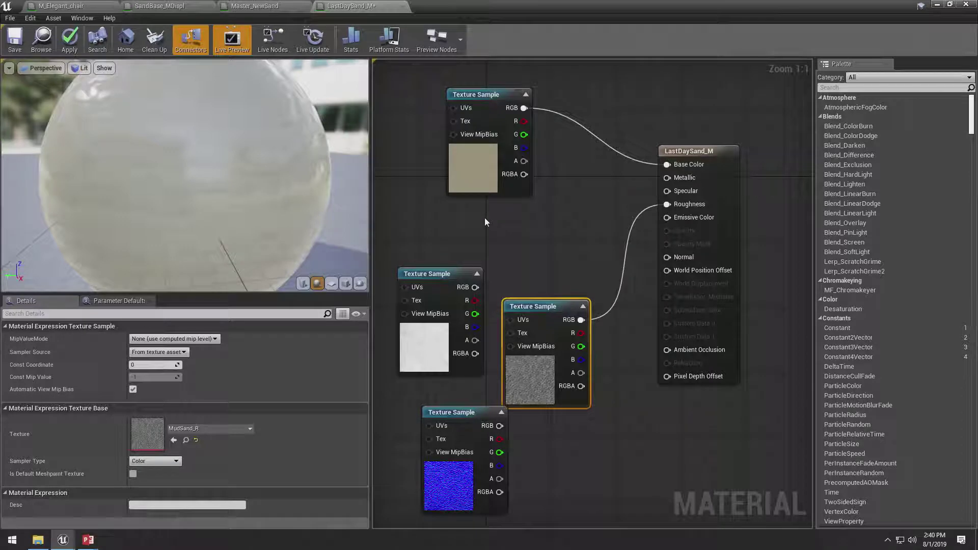
pyautogui.click(522, 225)
# - Connect the constant to Specular and set its value to 0.5
pyautogui.moveTo(541, 243); pyautogui.dragTo(672, 191)
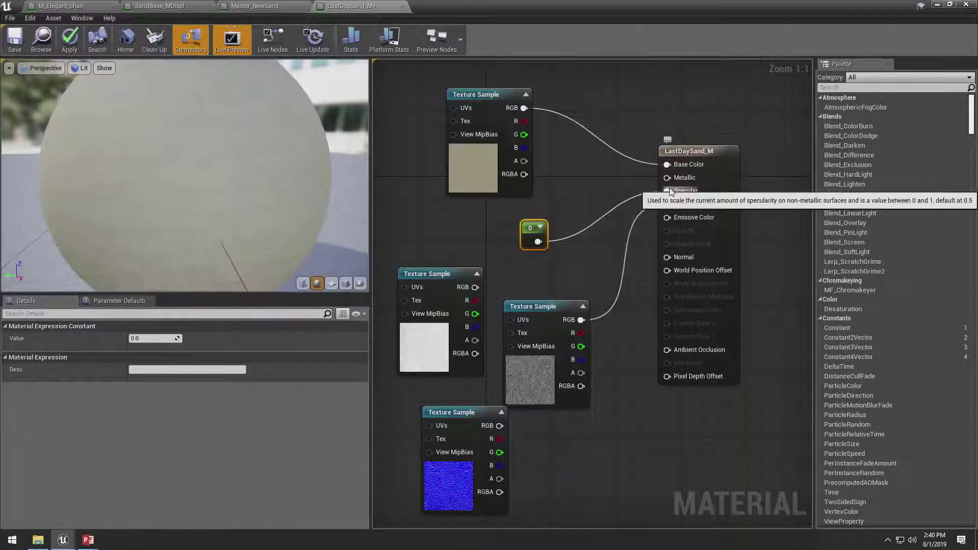
pyautogui.moveTo(293, 146); pyautogui.dragTo(293, 145)
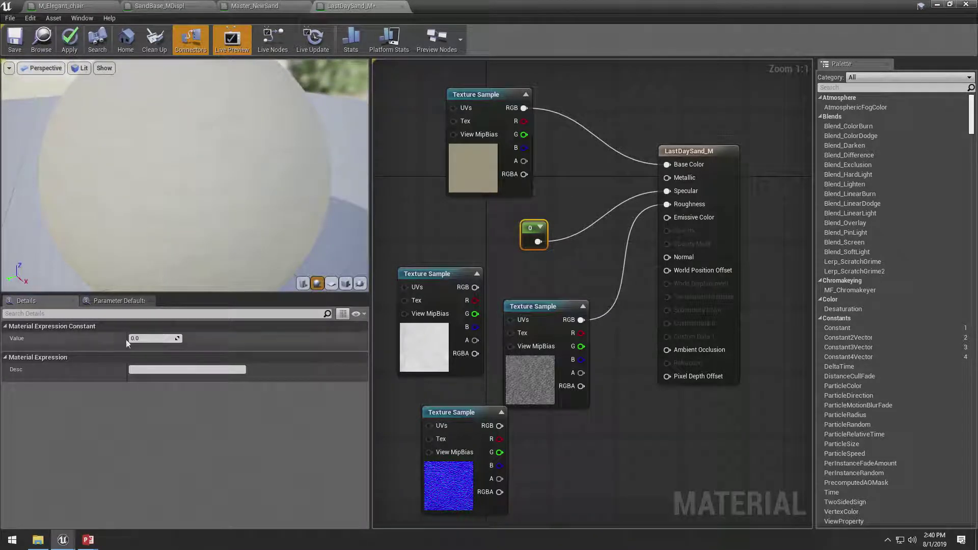
pyautogui.click(141, 340)
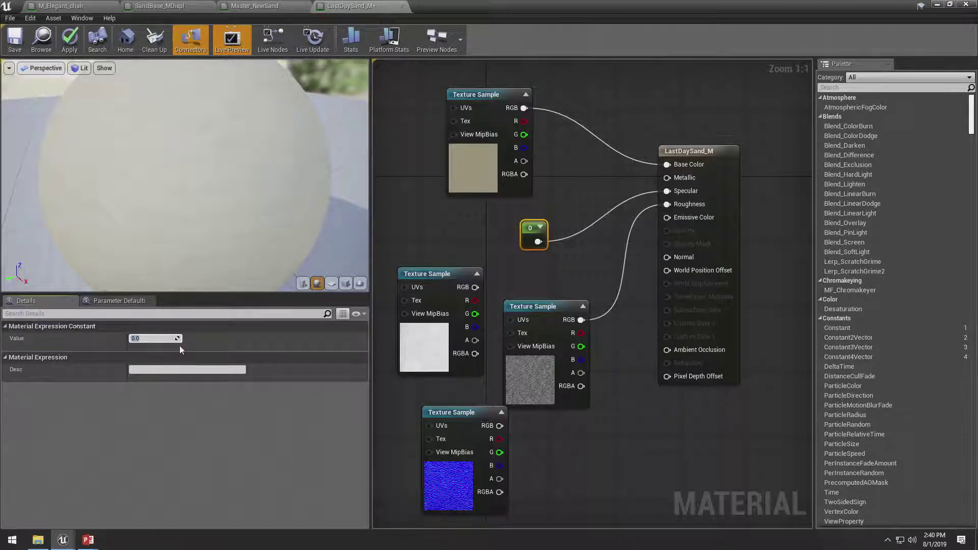
pyautogui.press('BackSpace')
pyautogui.write('.5')
pyautogui.press('Return')
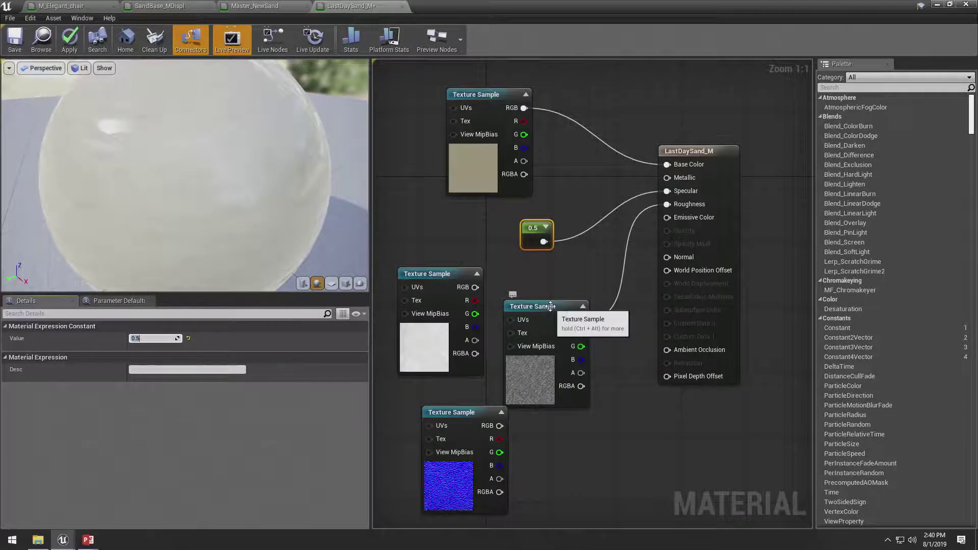
# - Wire the white MudSand_AO texture into Ambient Occlusion
pyautogui.moveTo(544, 315); pyautogui.dragTo(612, 325)
pyautogui.moveTo(612, 324); pyautogui.dragTo(558, 288, button='right')
pyautogui.moveTo(545, 311); pyautogui.dragTo(637, 318)
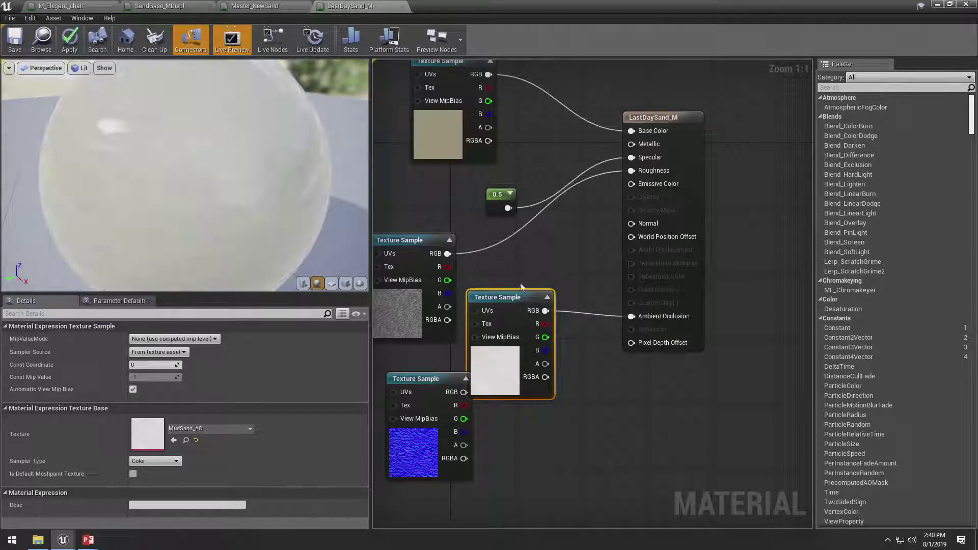
# - Line up the AO, roughness and normal nodes and wire MudSand_N's RGB into Normal
pyautogui.moveTo(515, 298); pyautogui.dragTo(552, 375)
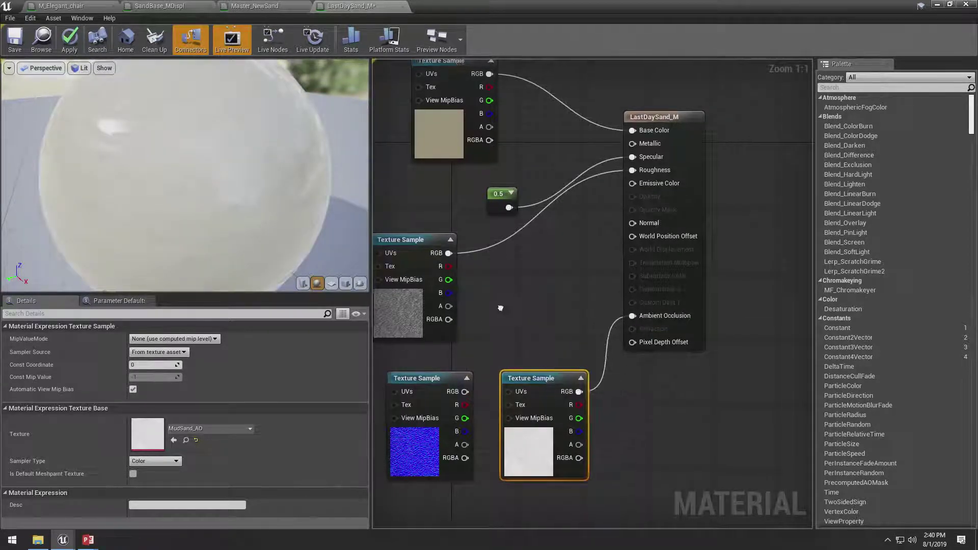
pyautogui.moveTo(448, 239); pyautogui.dragTo(540, 198, button='right')
pyautogui.moveTo(519, 198); pyautogui.dragTo(454, 182)
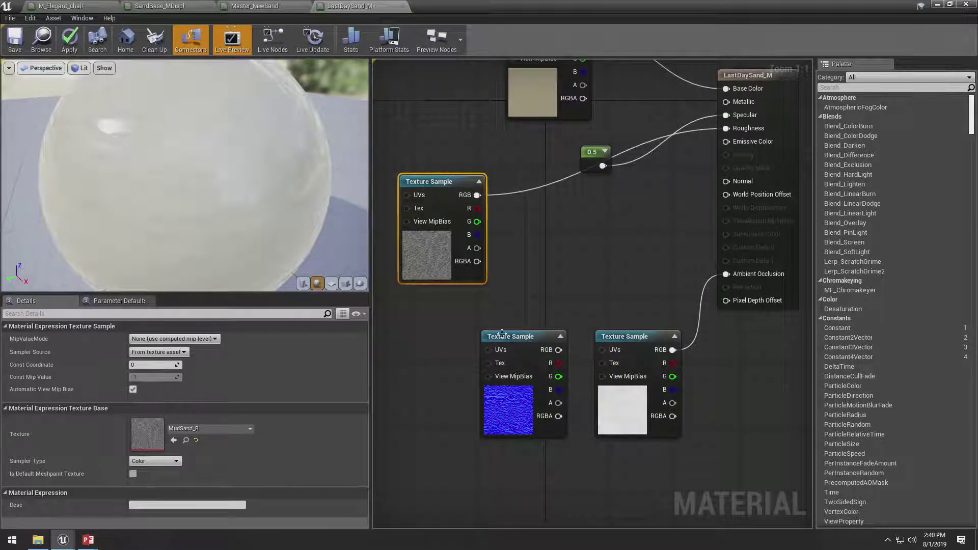
pyautogui.moveTo(520, 339); pyautogui.dragTo(726, 181)
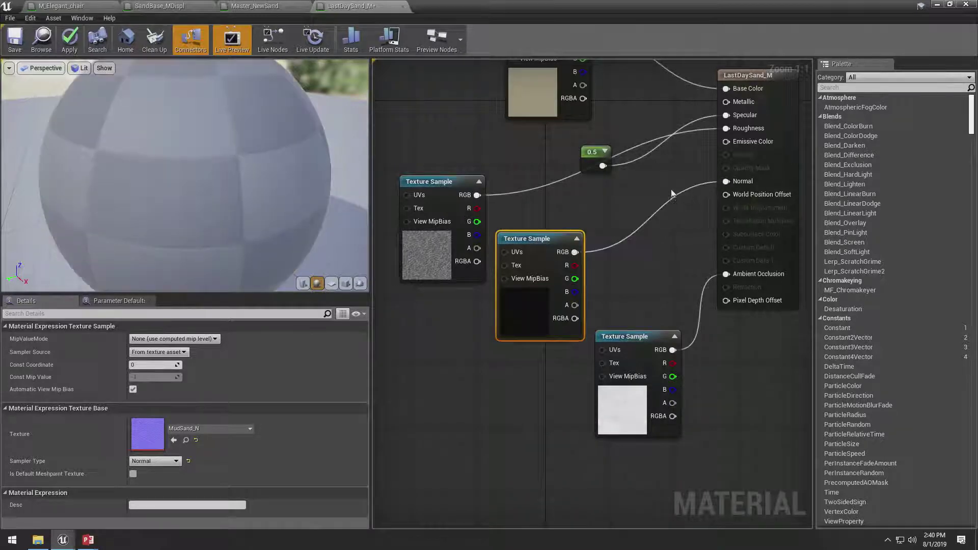
pyautogui.moveTo(619, 184); pyautogui.dragTo(584, 228, button='right')
pyautogui.moveTo(237, 187); pyautogui.dragTo(142, 191)
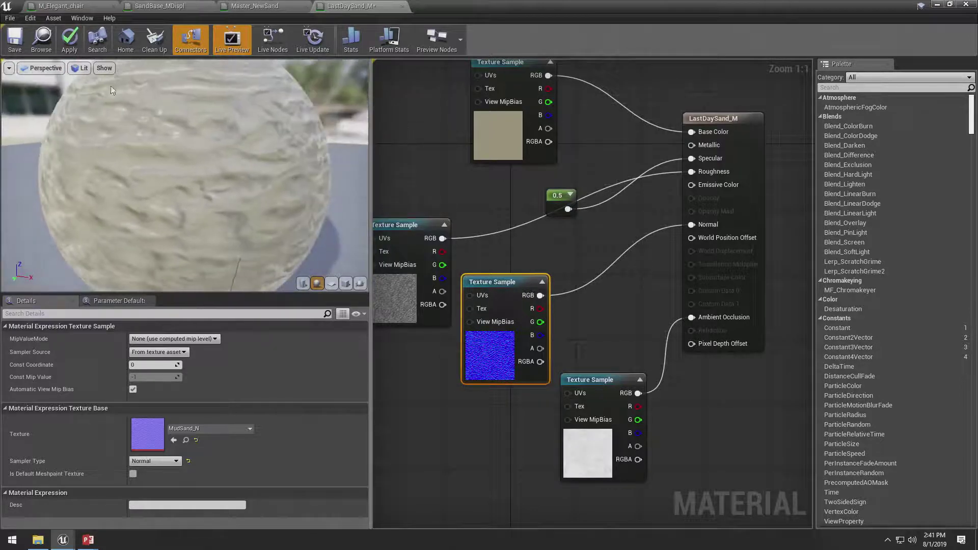
# - Apply the material edits, then drag the LastDaySand_M result node a little higher
pyautogui.click(67, 45)
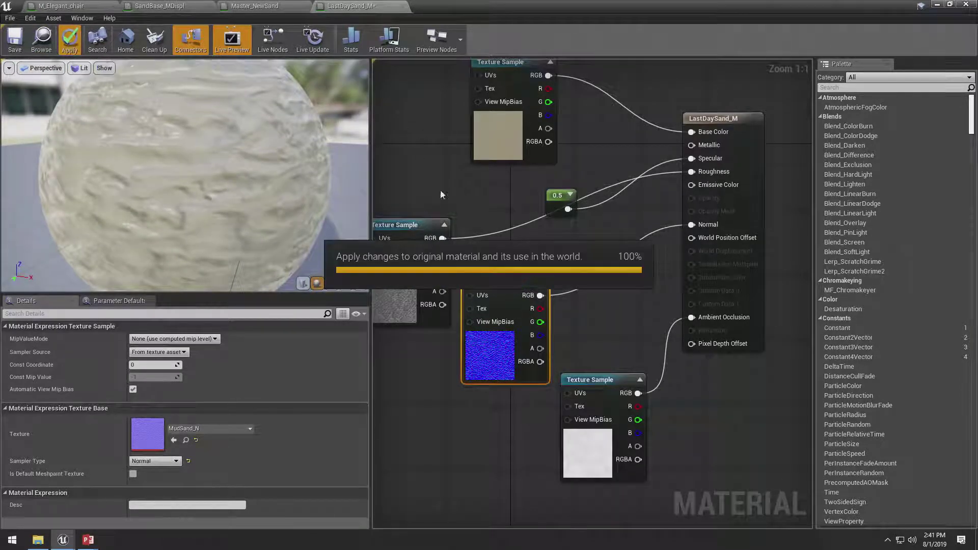
pyautogui.click(444, 177)
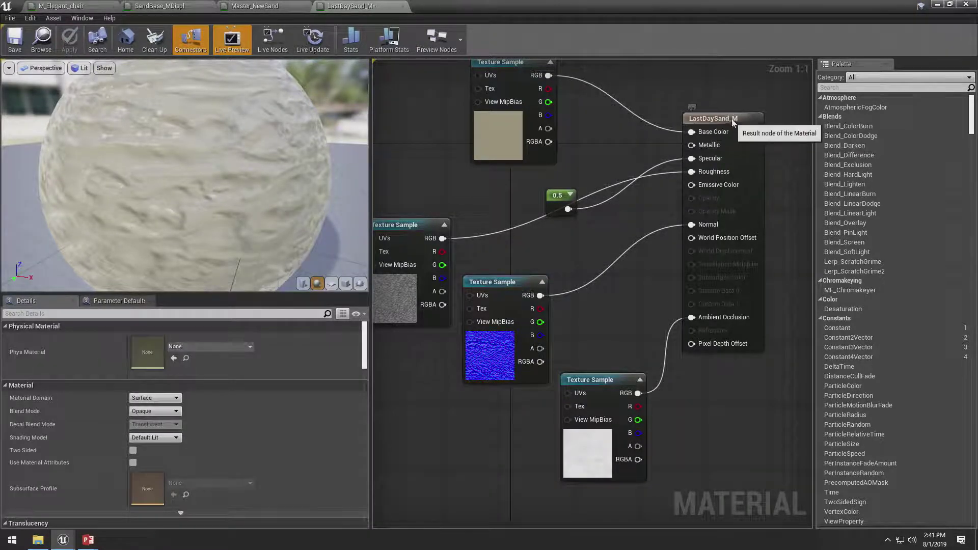
pyautogui.moveTo(730, 123); pyautogui.dragTo(738, 115)
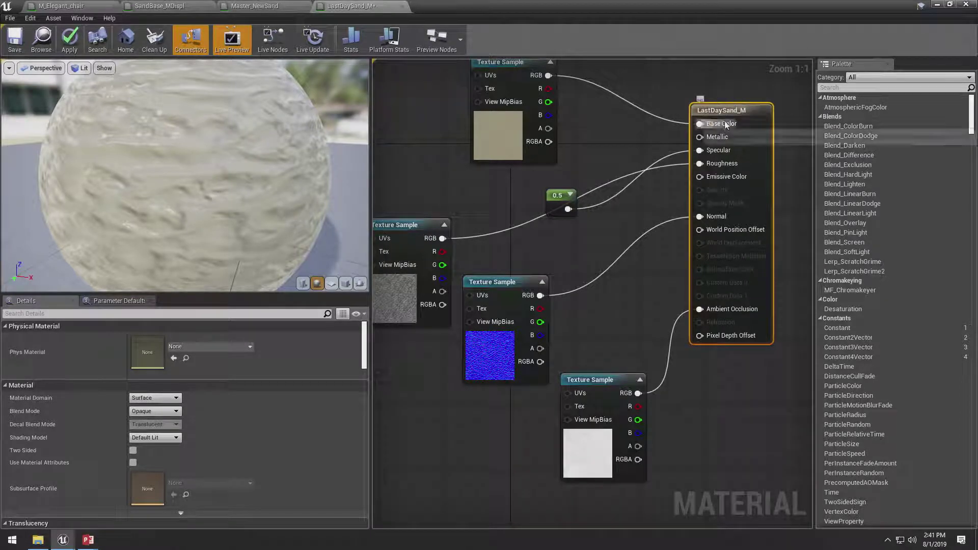
pyautogui.moveTo(735, 112); pyautogui.dragTo(675, 151)
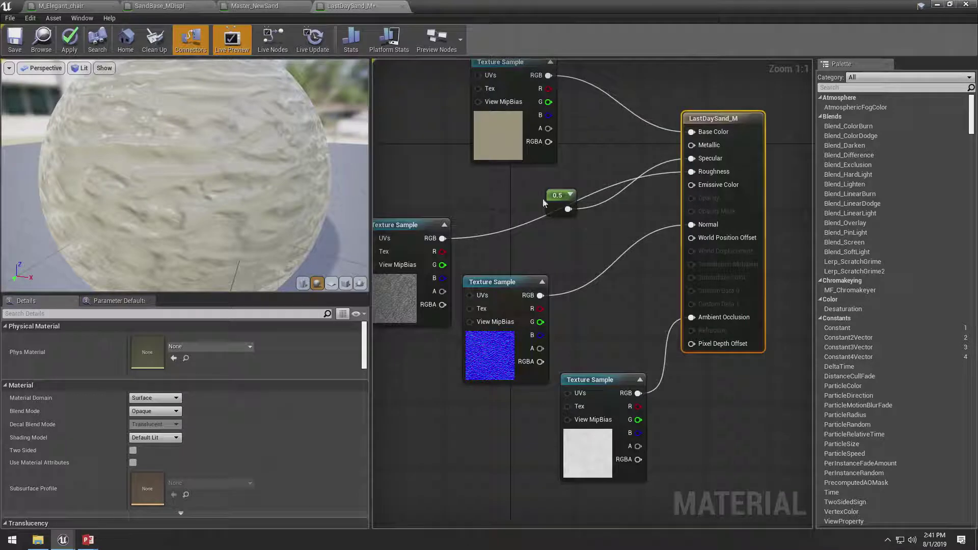
# - Make LastDaySand_M two-sided, keeping the Default Lit shading model
pyautogui.moveTo(549, 192); pyautogui.dragTo(514, 181)
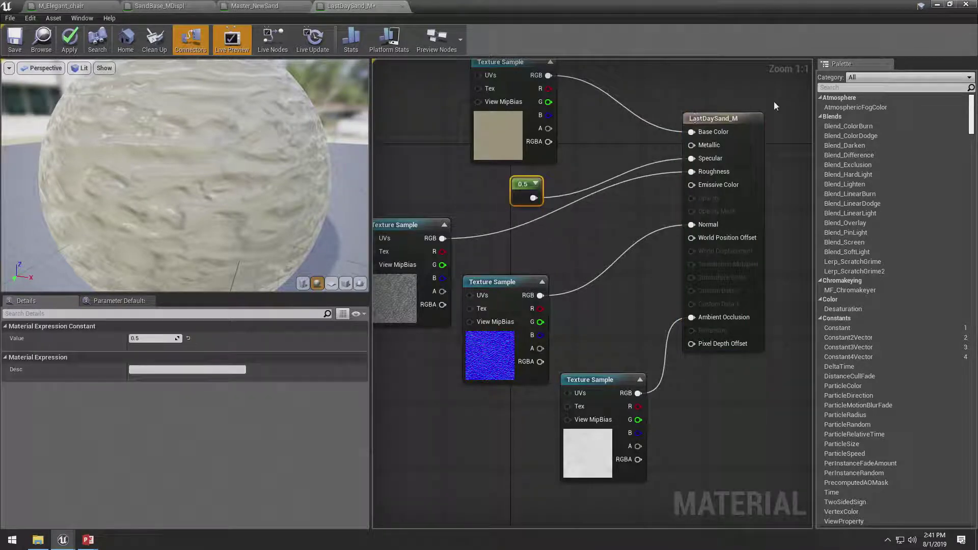
pyautogui.click(737, 120)
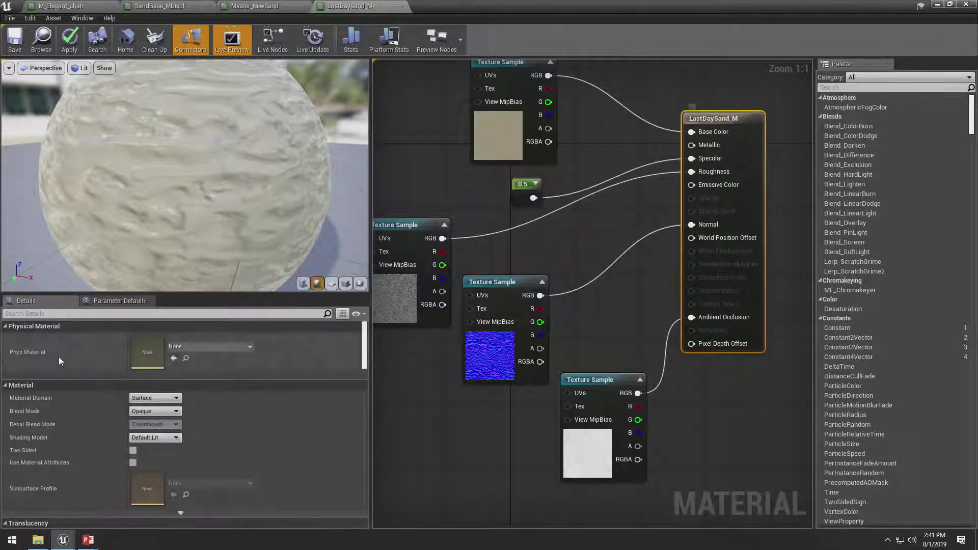
pyautogui.click(176, 437)
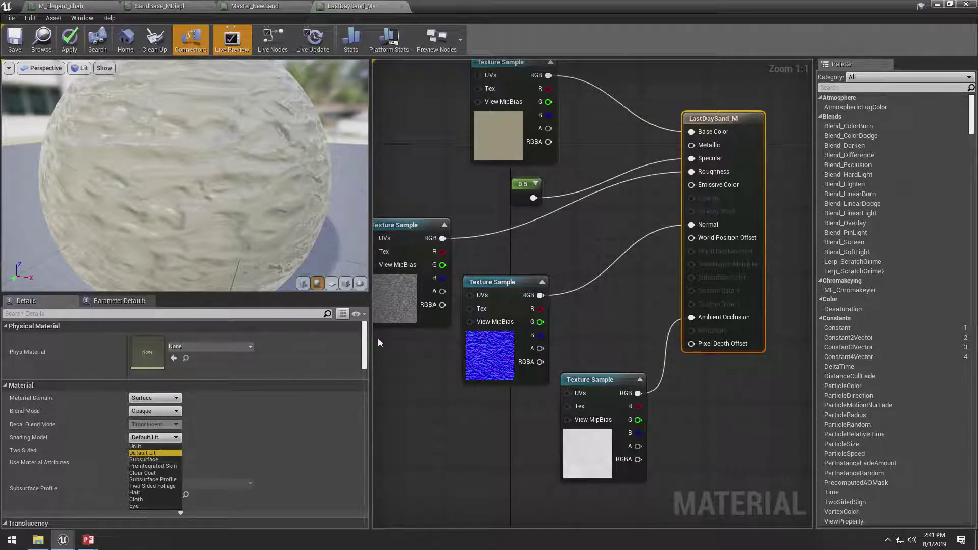
pyautogui.click(365, 345)
pyautogui.scroll(-3, 367, 345)
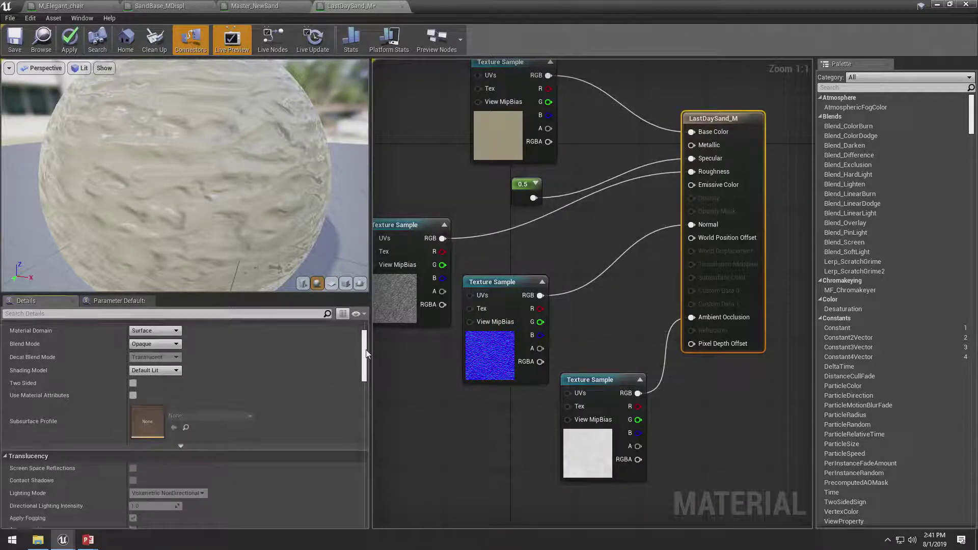
pyautogui.scroll(-2, 365, 355)
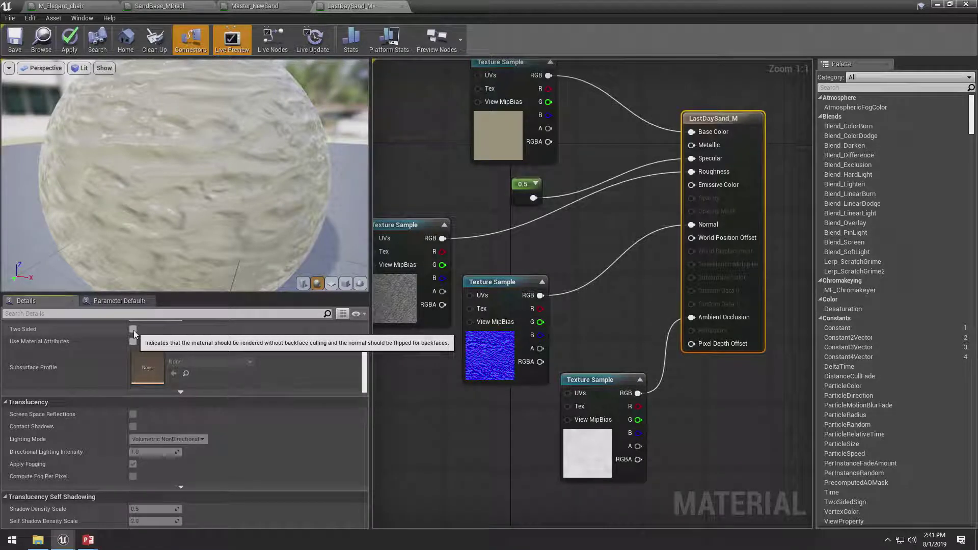
pyautogui.click(134, 330)
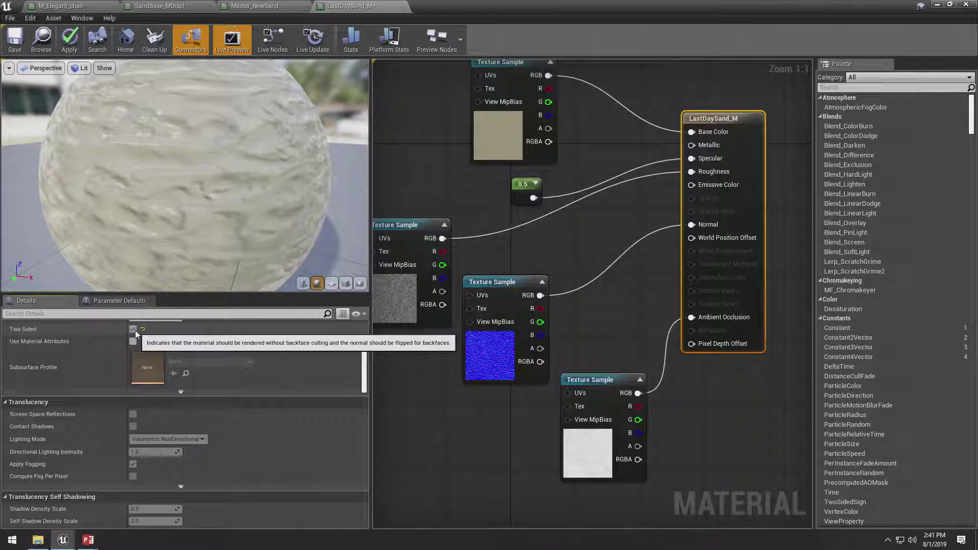
pyautogui.moveTo(366, 363); pyautogui.dragTo(345, 462)
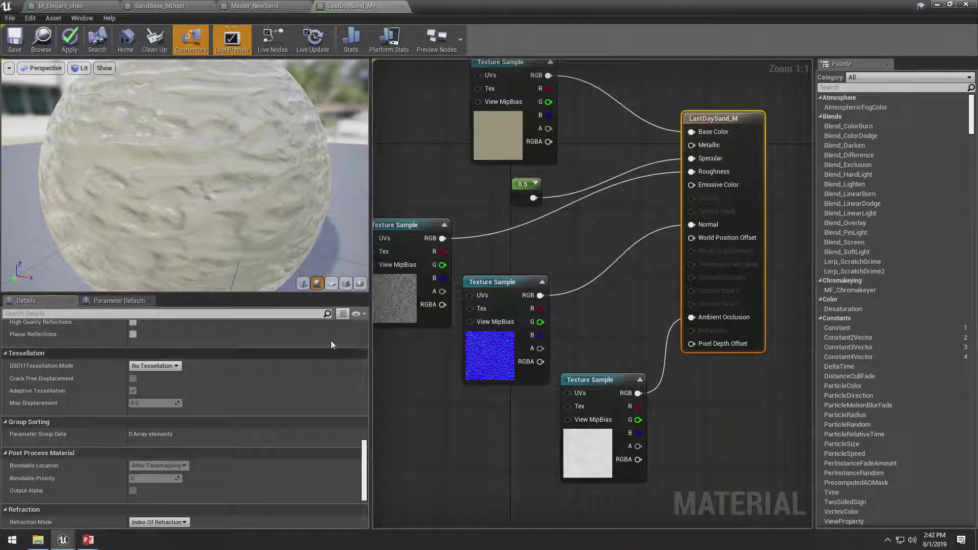
# - Keep No Tessellation and apply the material changes
pyautogui.click(164, 367)
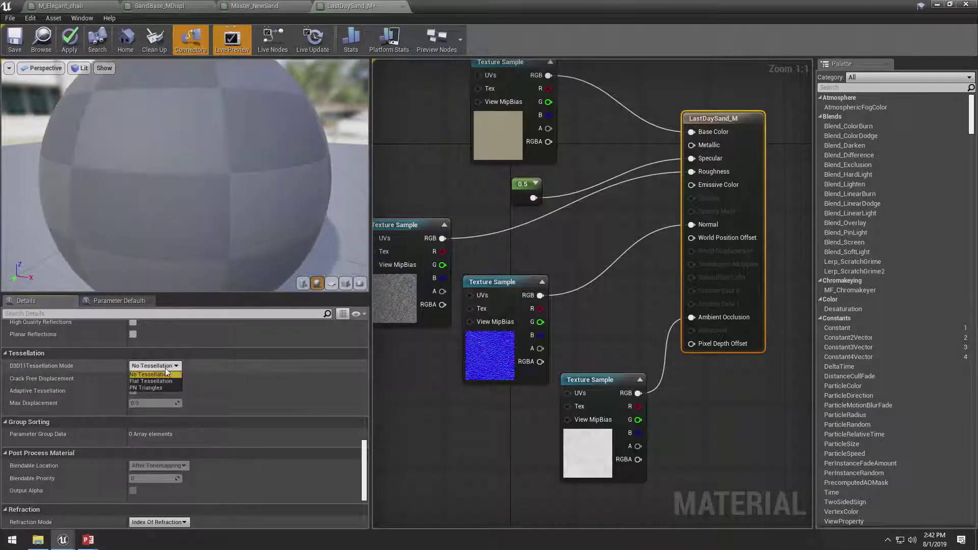
pyautogui.click(364, 454)
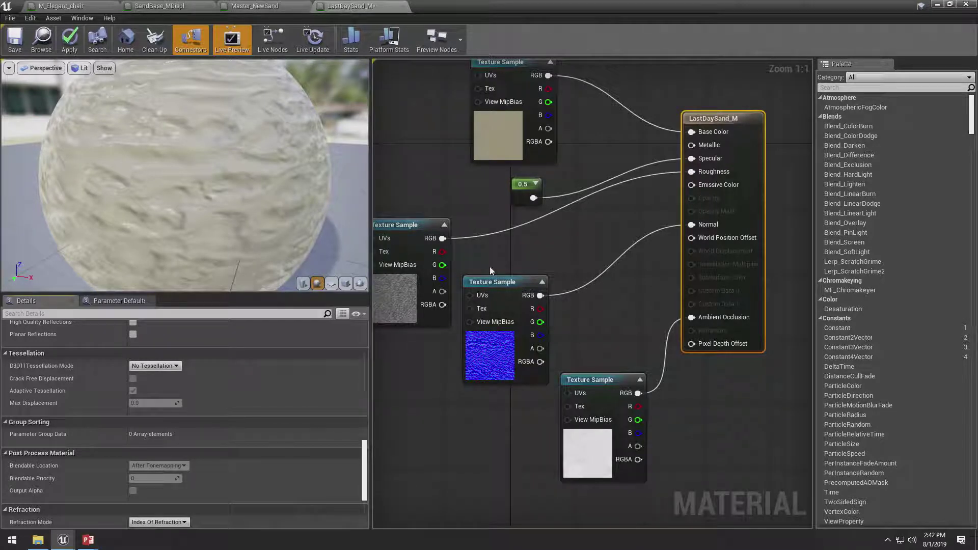
pyautogui.moveTo(577, 162); pyautogui.dragTo(580, 184, button='right')
pyautogui.click(70, 38)
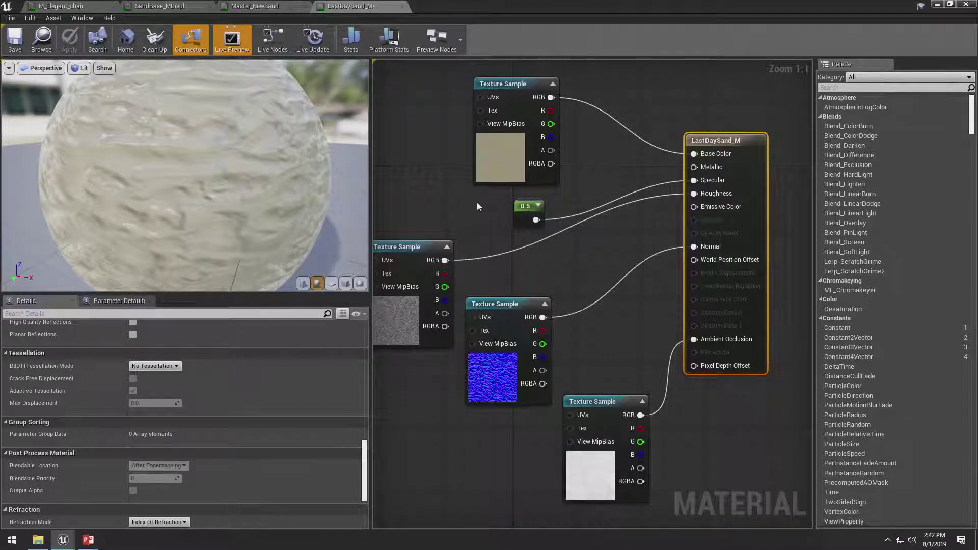
pyautogui.moveTo(478, 206); pyautogui.dragTo(463, 251, button='right')
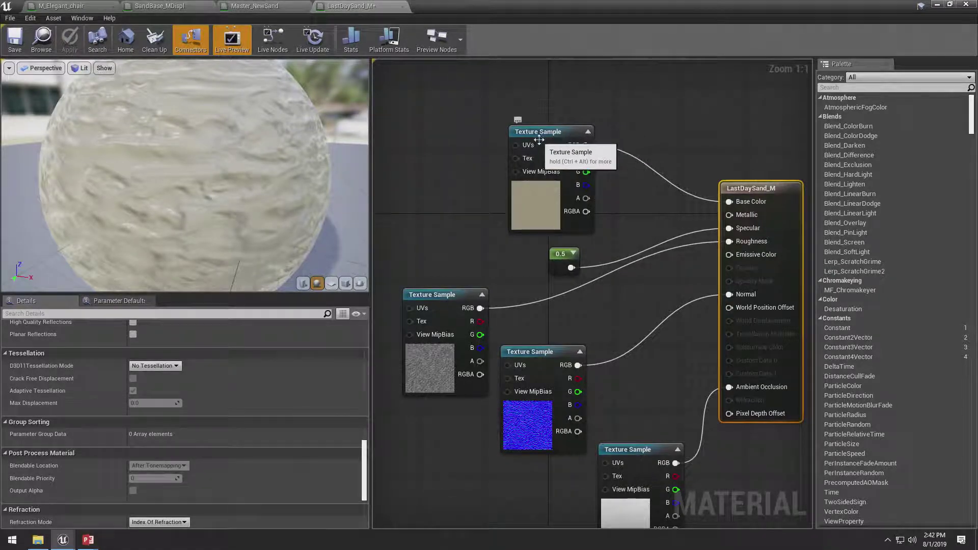
# - Give the top MudSand_D texture node the comment 'Prime_Diffuse' and move it up-left
pyautogui.click(517, 121)
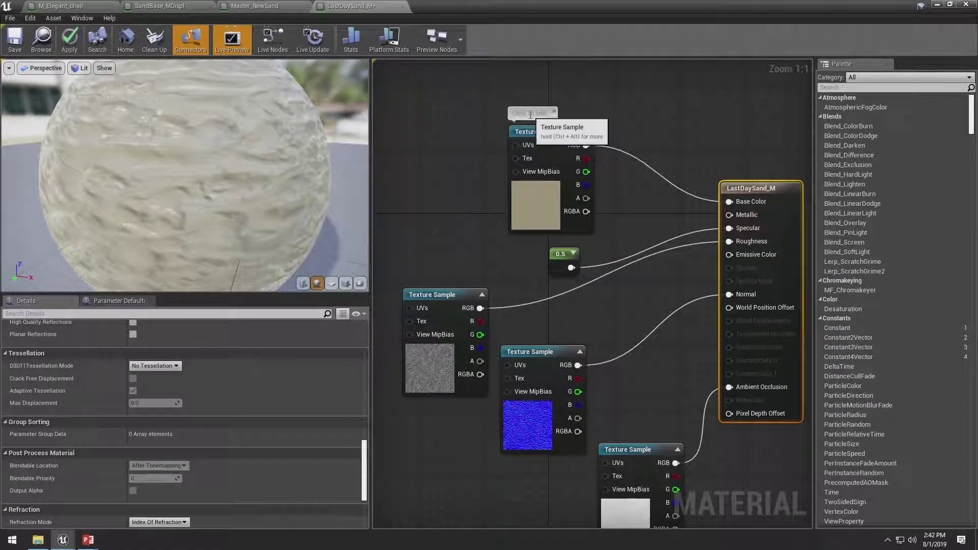
pyautogui.click(529, 114)
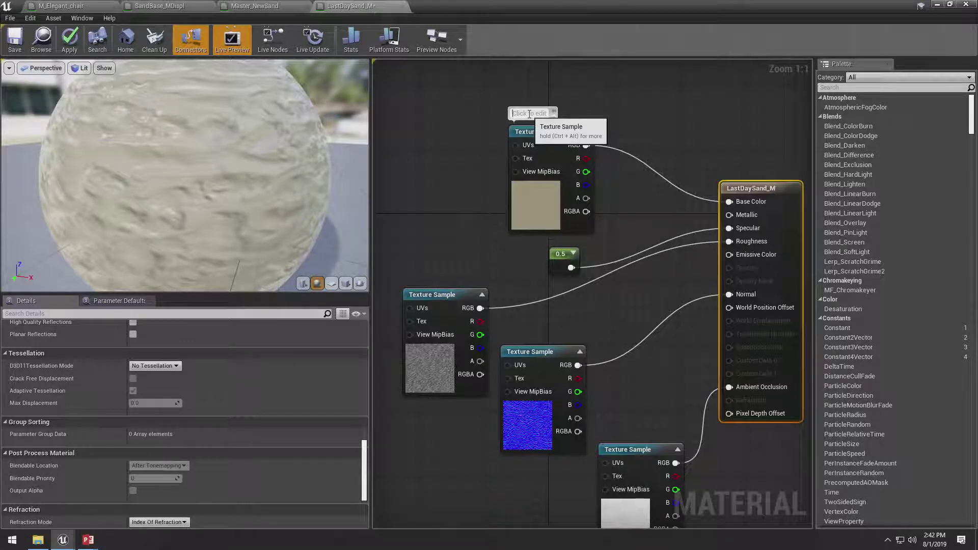
pyautogui.write('Dis')
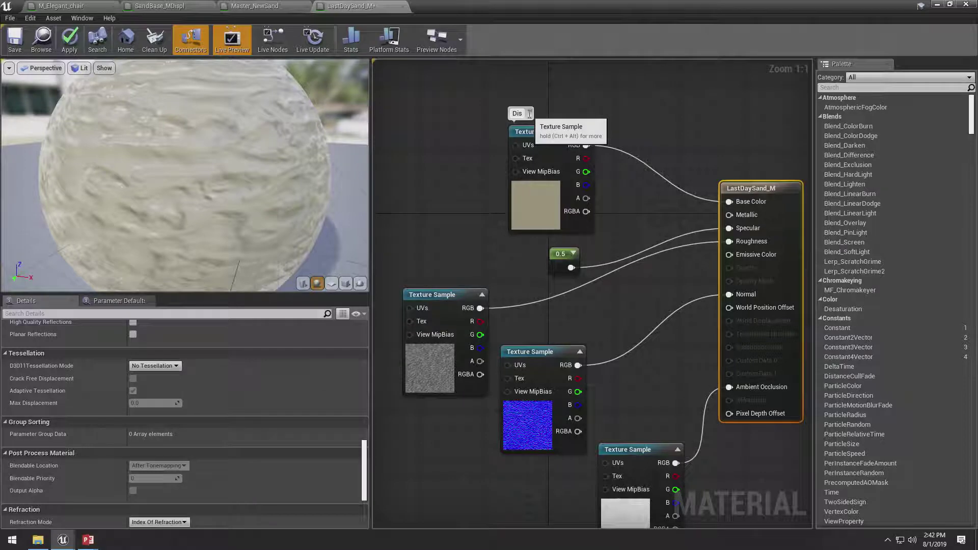
pyautogui.write('placement')
pyautogui.write('Prime')
pyautogui.write('_Diffuse')
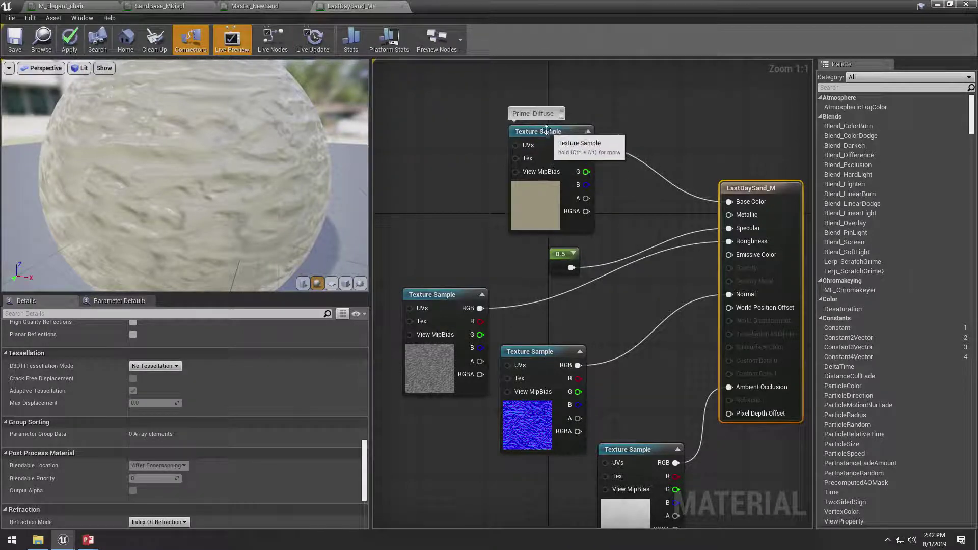
pyautogui.moveTo(542, 135); pyautogui.dragTo(500, 117)
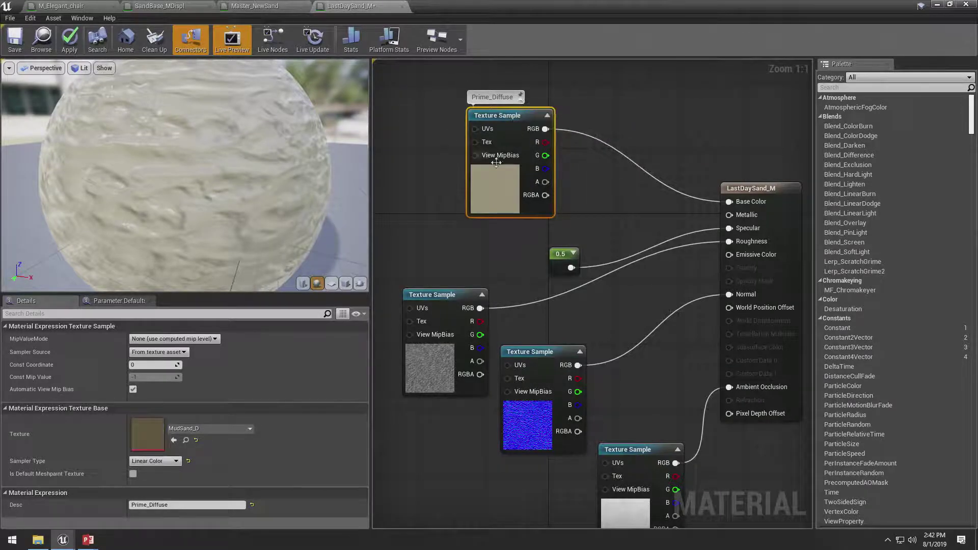
pyautogui.scroll(-10, 489, 169)
# - Zoom the graph out and move the MudSand_R texture node up and left
pyautogui.scroll(6, 488, 169)
pyautogui.scroll(4, 486, 170)
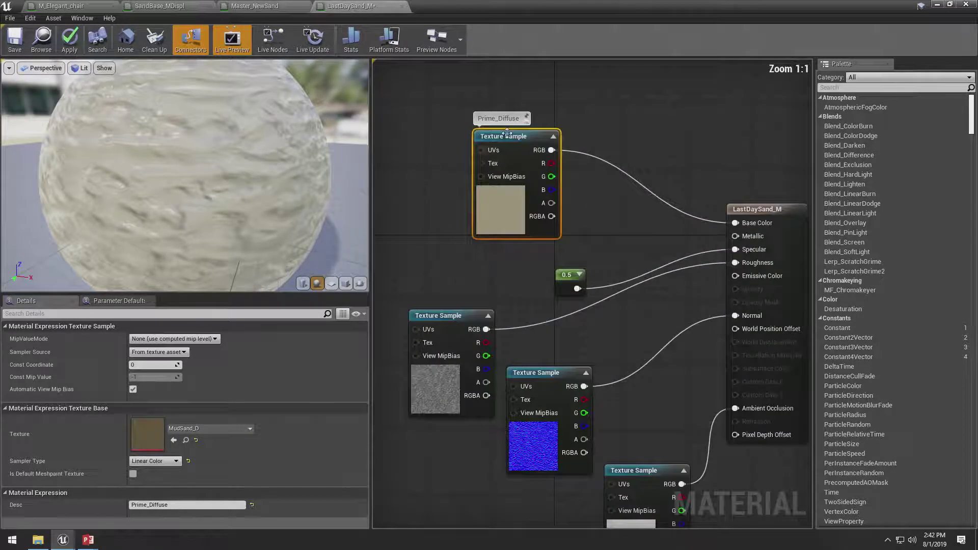
pyautogui.scroll(-4, 554, 135)
pyautogui.scroll(-3, 554, 135)
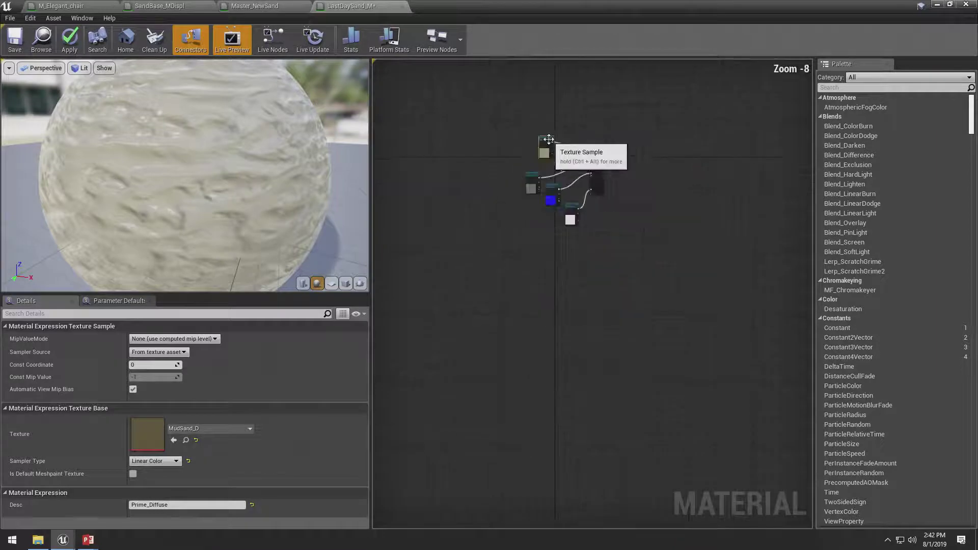
pyautogui.scroll(6, 550, 136)
pyautogui.scroll(-1, 516, 233)
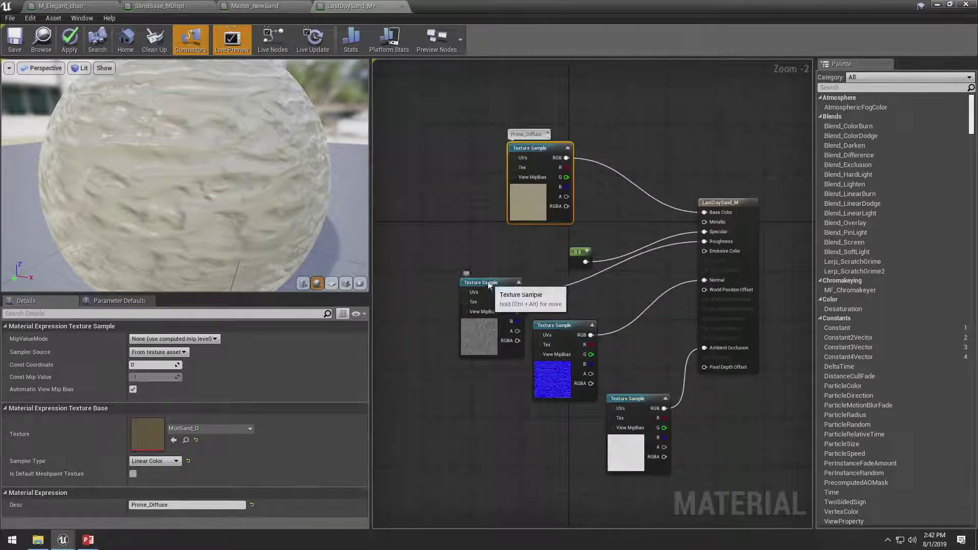
pyautogui.moveTo(487, 276); pyautogui.dragTo(445, 280)
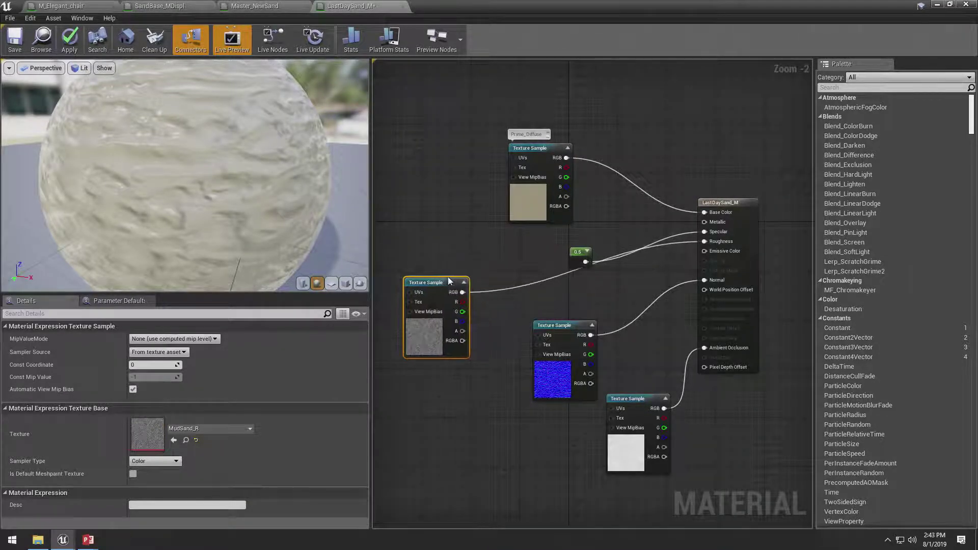
pyautogui.moveTo(529, 229); pyautogui.dragTo(549, 211, button='right')
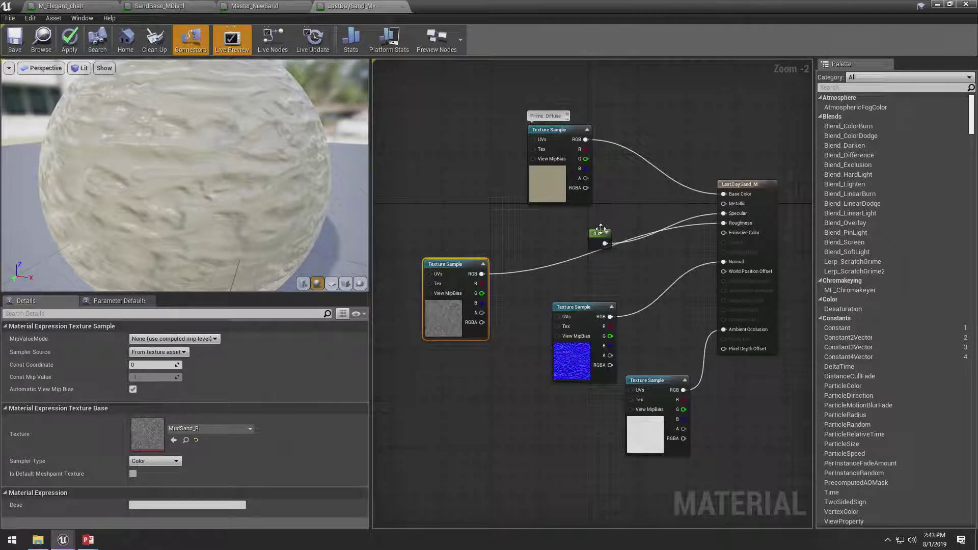
# - Move the 0.5 constant left beside it and wrap both nodes in a comment box
pyautogui.moveTo(601, 238); pyautogui.dragTo(442, 237)
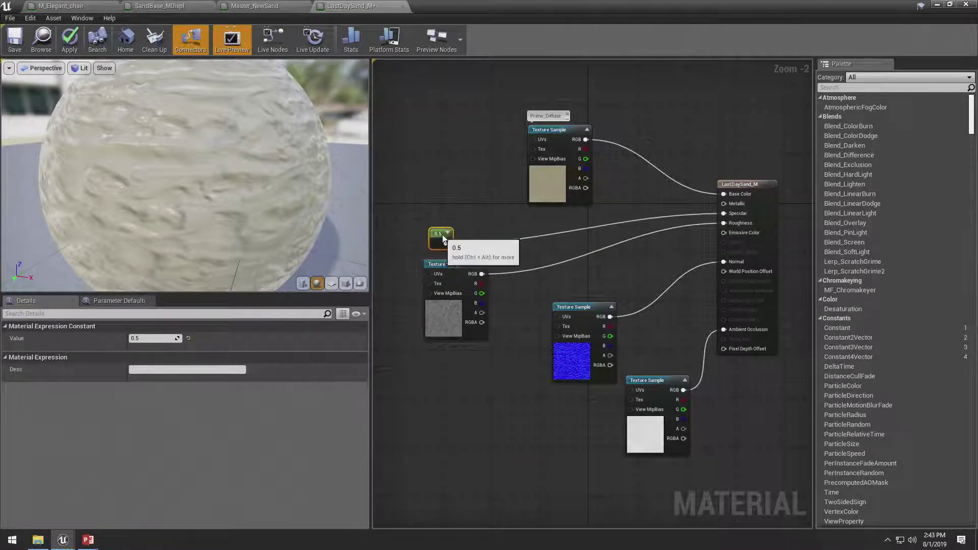
pyautogui.moveTo(407, 187); pyautogui.dragTo(506, 397)
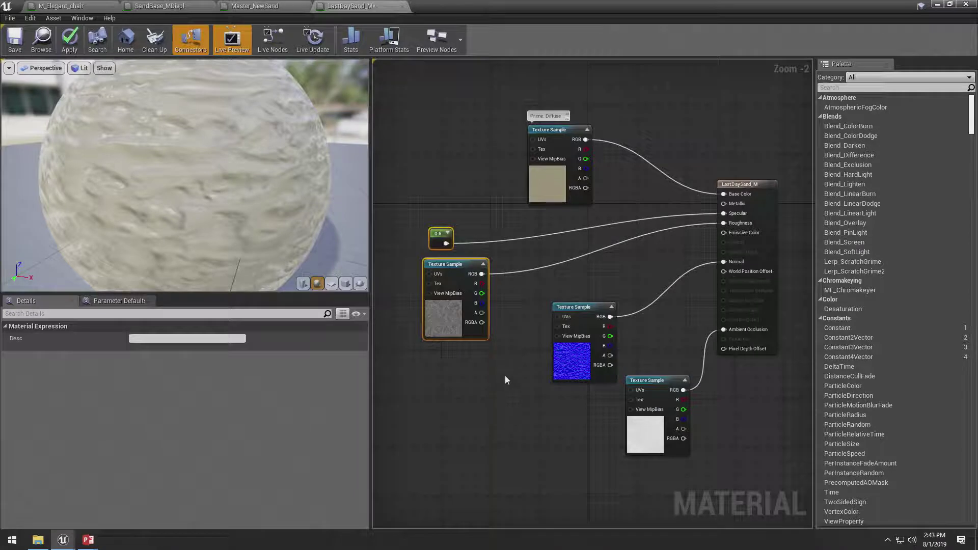
pyautogui.press('c')
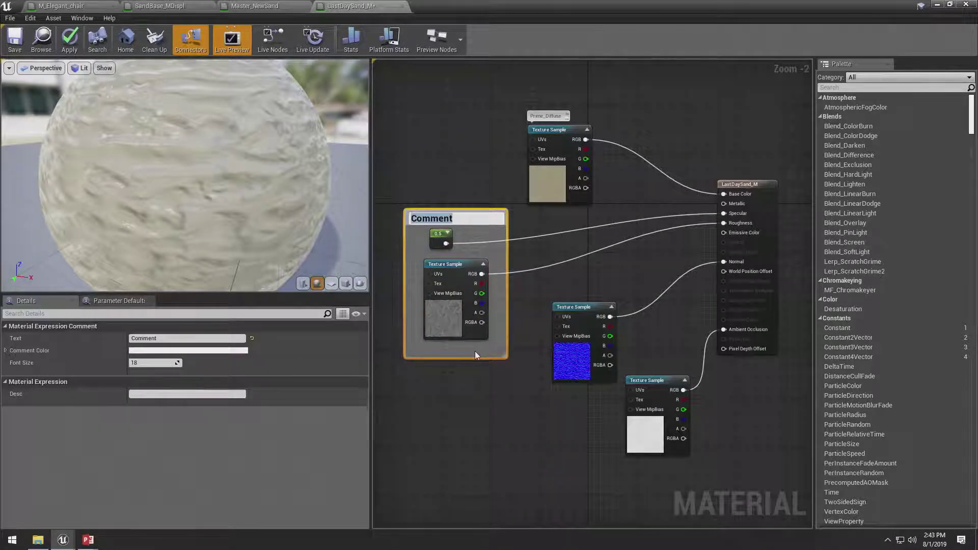
# - Title the comment box 'Shinnystufof Justice' and rearrange the constant and texture nodes within it
pyautogui.write('Shinnystufof Justice')
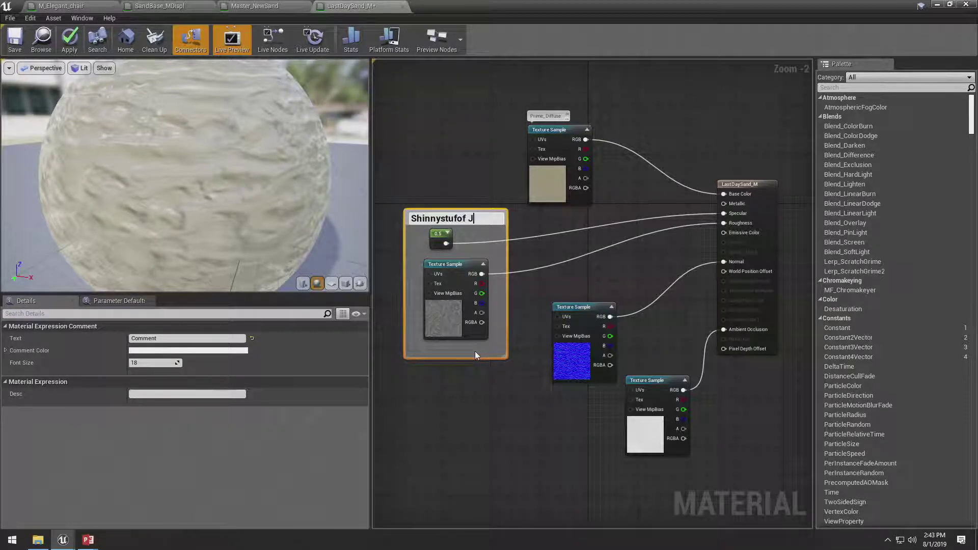
pyautogui.press('Return')
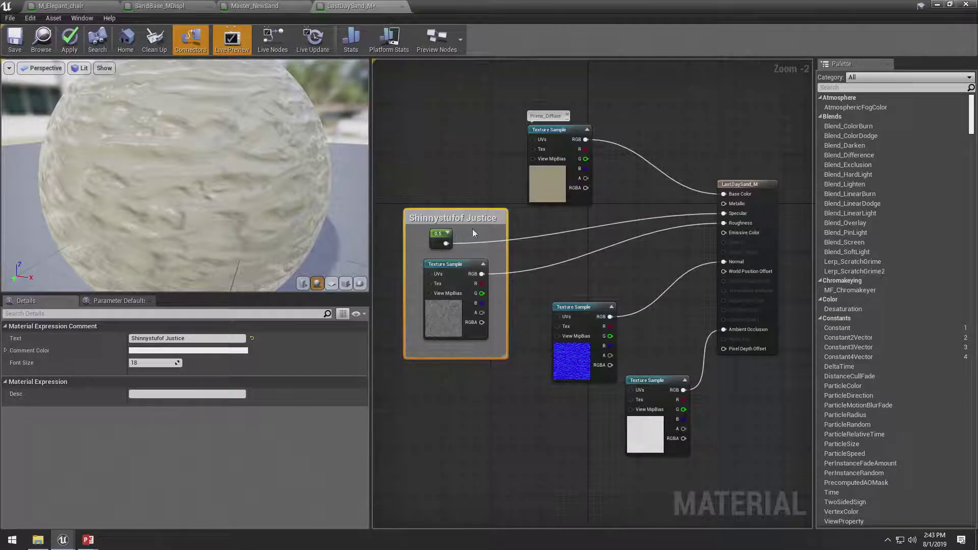
pyautogui.moveTo(474, 212); pyautogui.dragTo(479, 251)
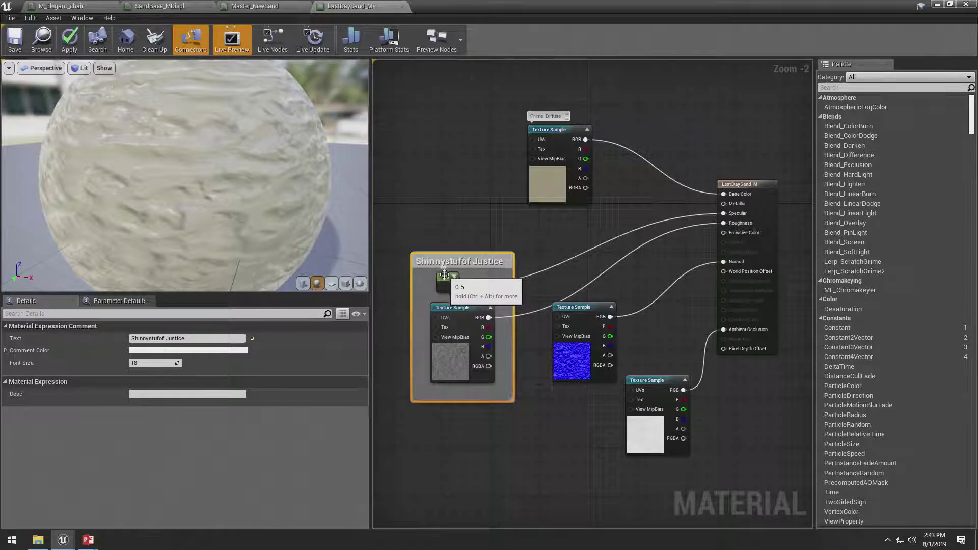
pyautogui.moveTo(443, 273); pyautogui.dragTo(460, 200)
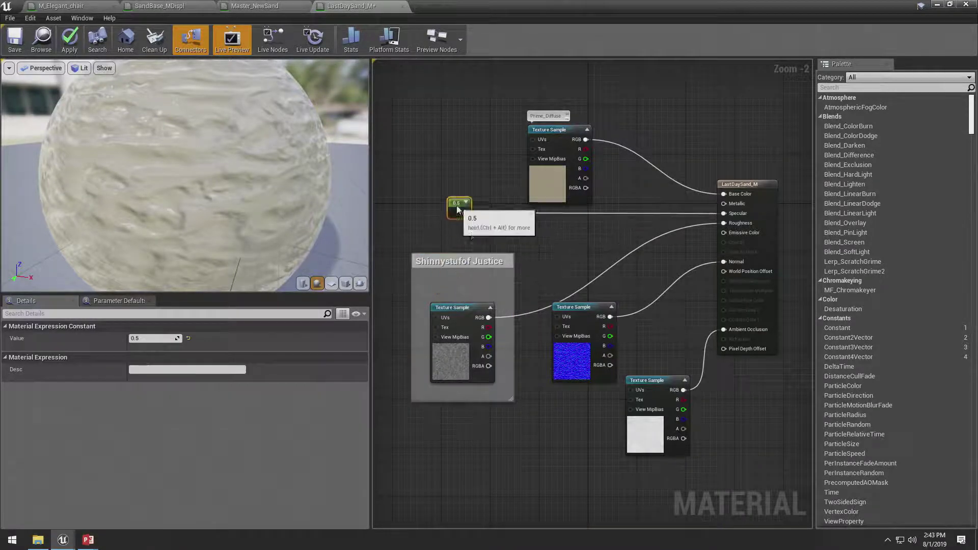
pyautogui.moveTo(481, 260); pyautogui.dragTo(469, 243)
pyautogui.moveTo(458, 209); pyautogui.dragTo(444, 260)
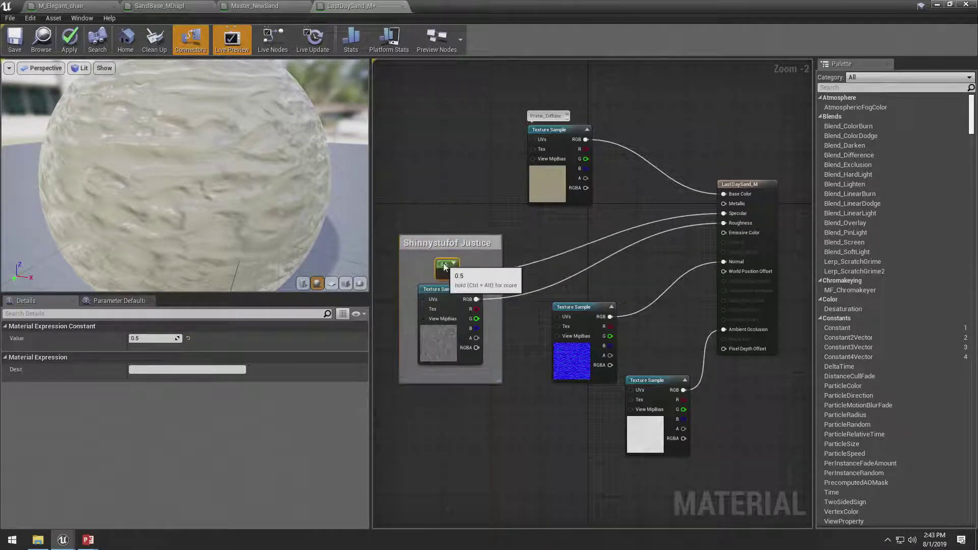
pyautogui.moveTo(458, 246)
pyautogui.mouseDown()
pyautogui.moveTo(466, 215)
pyautogui.moveTo(465, 240)
pyautogui.mouseUp()
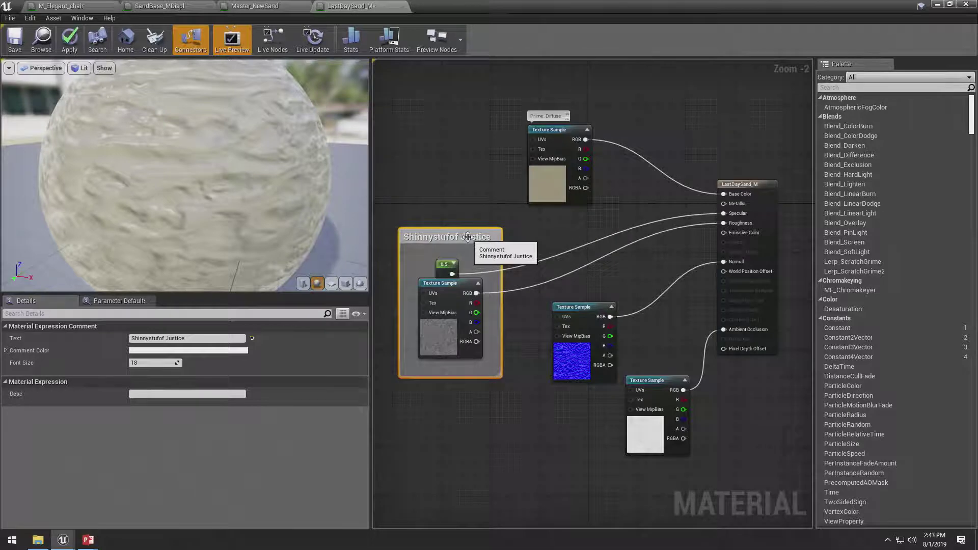
# - Delete the comment box, raise the 0.5 constant, and shrink the material editor window
pyautogui.press('Delete')
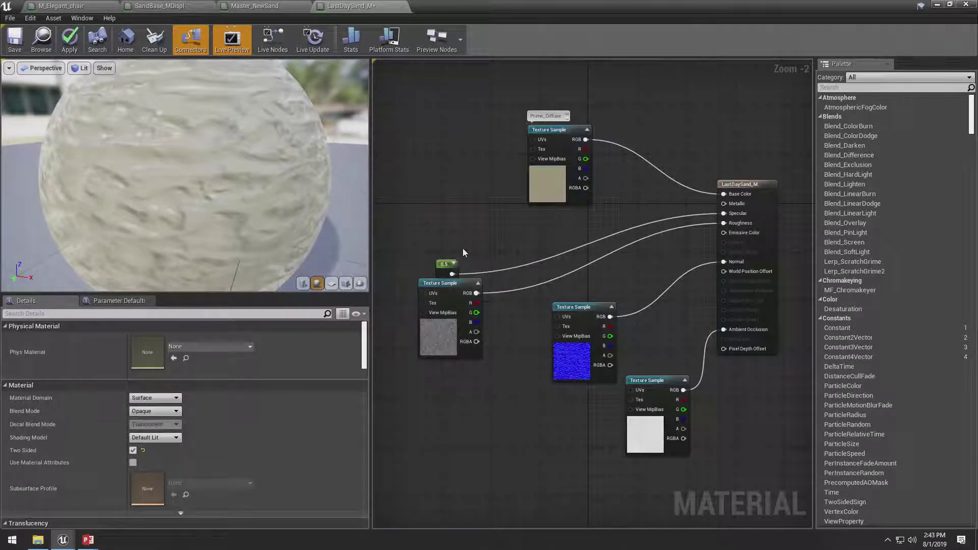
pyautogui.moveTo(448, 264); pyautogui.dragTo(456, 233)
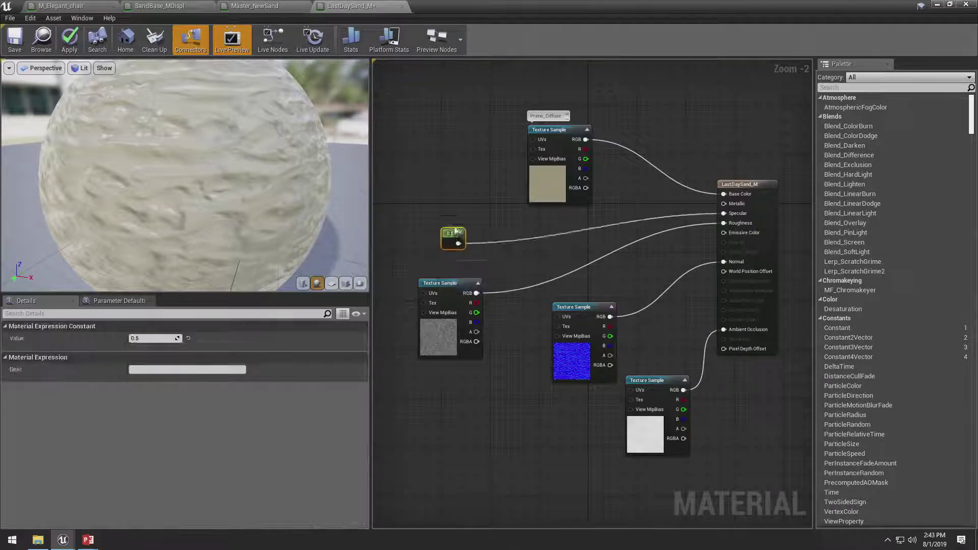
pyautogui.moveTo(566, 261); pyautogui.dragTo(546, 277, button='right')
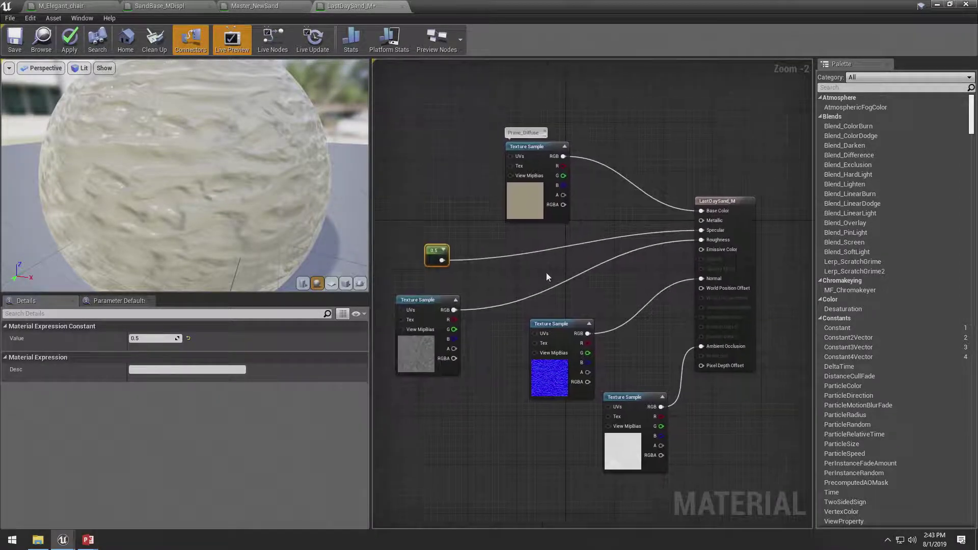
pyautogui.doubleClick(609, 4)
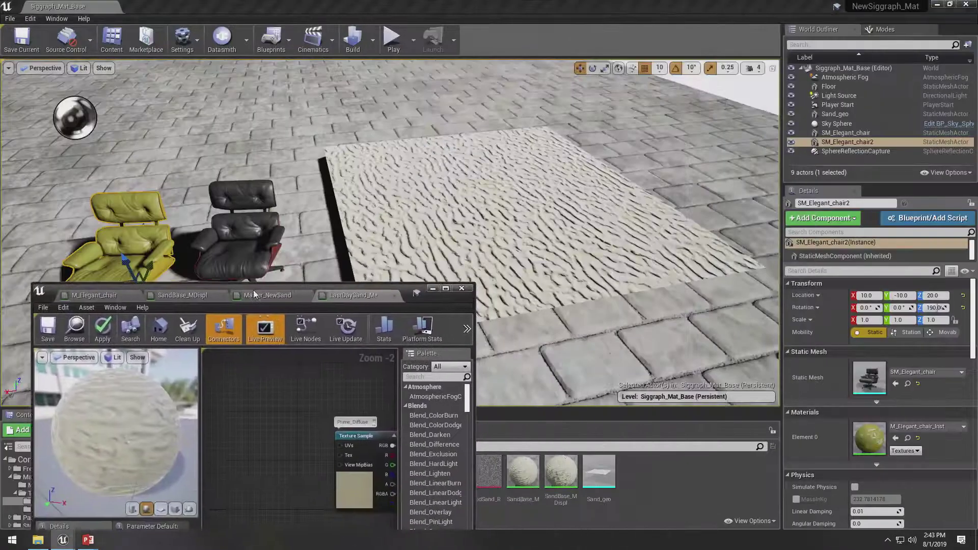
# - Select the Sand_geo plane and Alt-drag it along X to create Sand_geo2
pyautogui.moveTo(535, 253); pyautogui.dragTo(509, 219, button='right')
pyautogui.moveTo(479, 165)
pyautogui.mouseDown(button='right')
pyautogui.moveTo(458, 168)
pyautogui.moveTo(485, 165)
pyautogui.mouseUp(button='right')
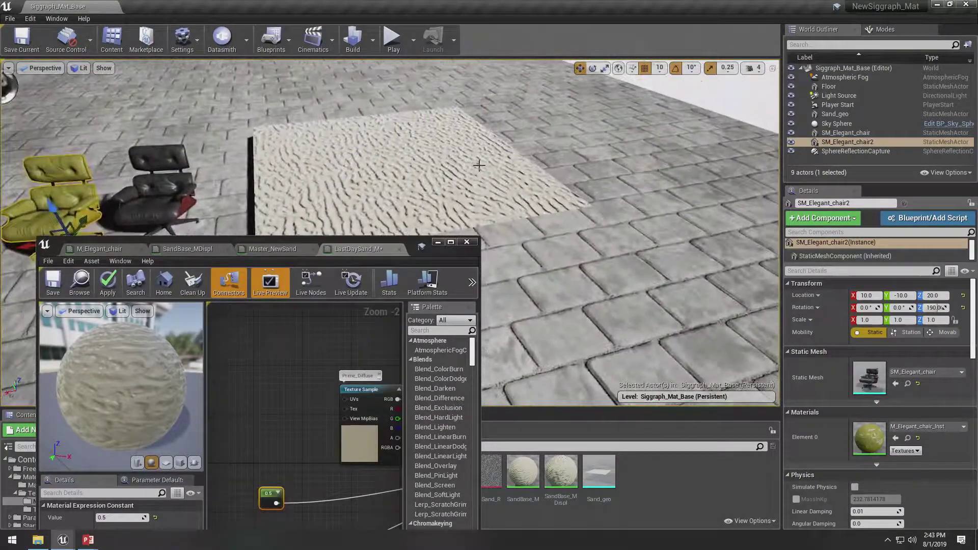
pyautogui.click(478, 165)
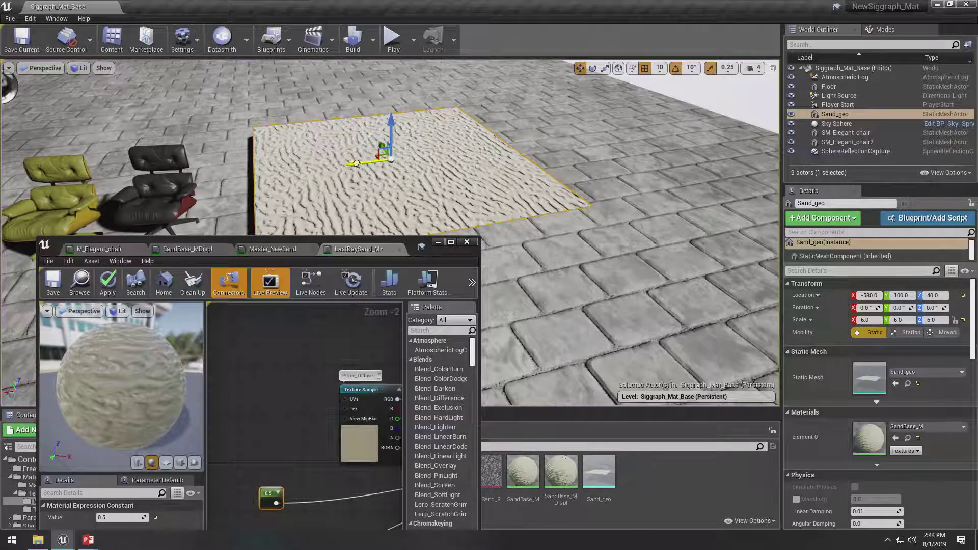
pyautogui.keyDown('alt'); pyautogui.moveTo(359, 162); pyautogui.dragTo(605, 138); pyautogui.keyUp('alt')
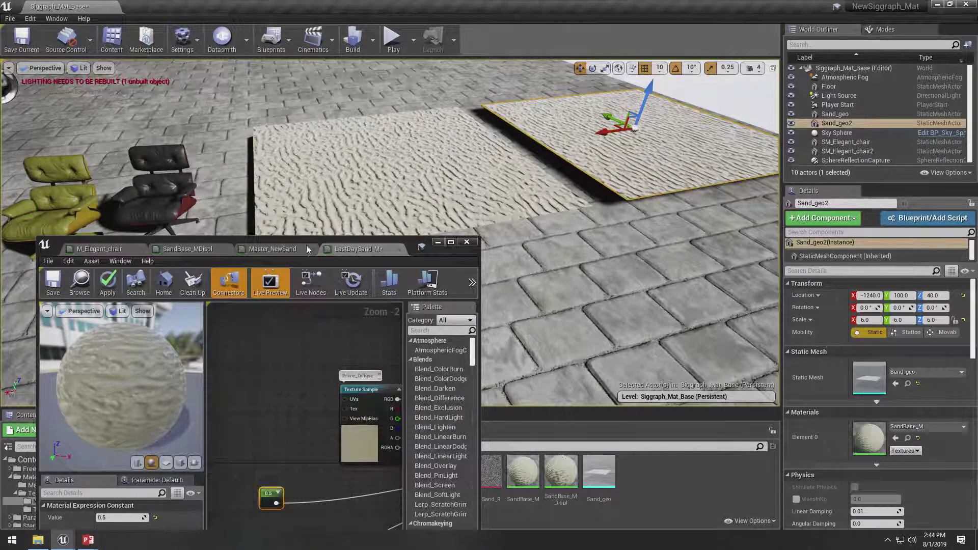
# - Apply the material edits and drag LastDaySand_M onto the Sand_geo2 plane
pyautogui.moveTo(339, 240); pyautogui.dragTo(339, 136)
pyautogui.click(108, 177)
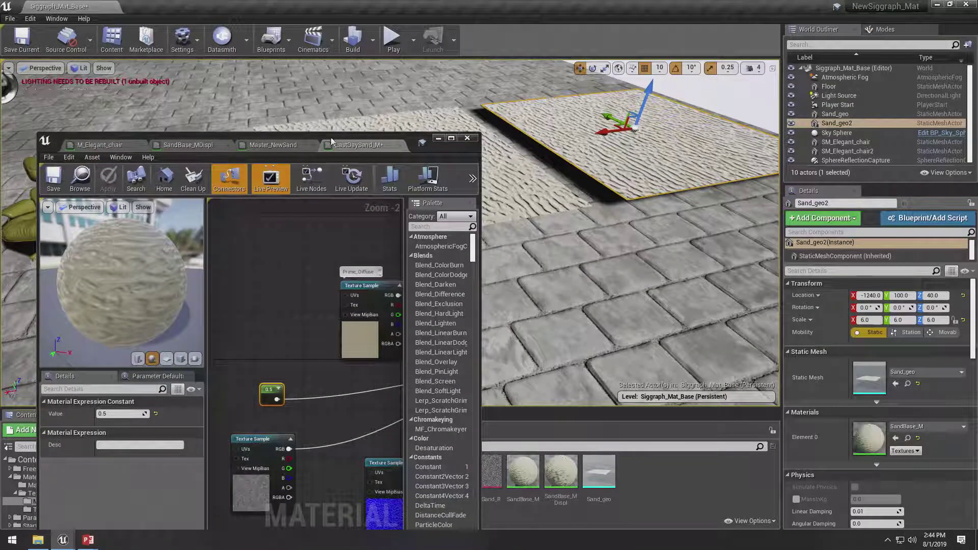
pyautogui.moveTo(331, 141); pyautogui.dragTo(763, 397)
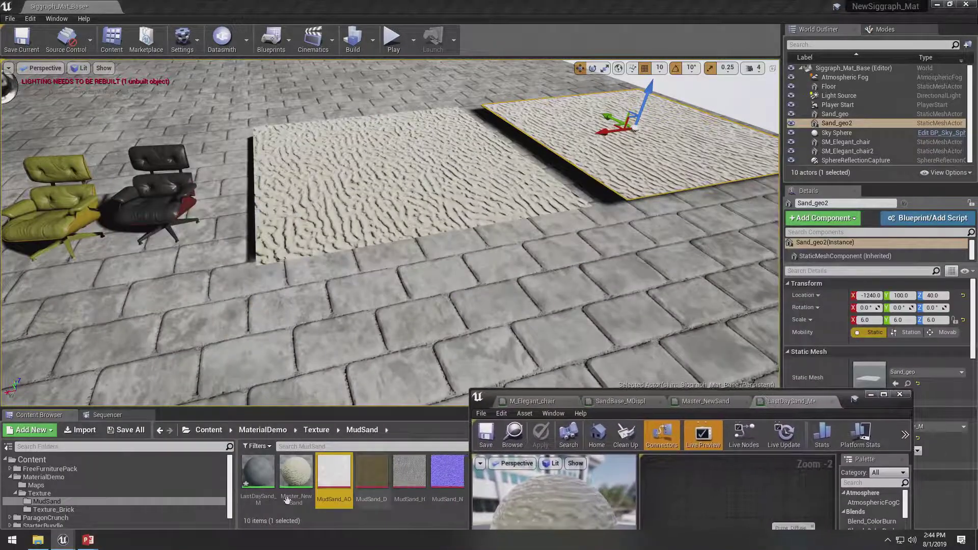
pyautogui.moveTo(257, 471); pyautogui.dragTo(689, 132)
# - Reposition the material editor window and fly the camera closer to Sand_geo2
pyautogui.moveTo(713, 393); pyautogui.dragTo(501, 323)
pyautogui.moveTo(581, 267); pyautogui.dragTo(592, 148, button='right')
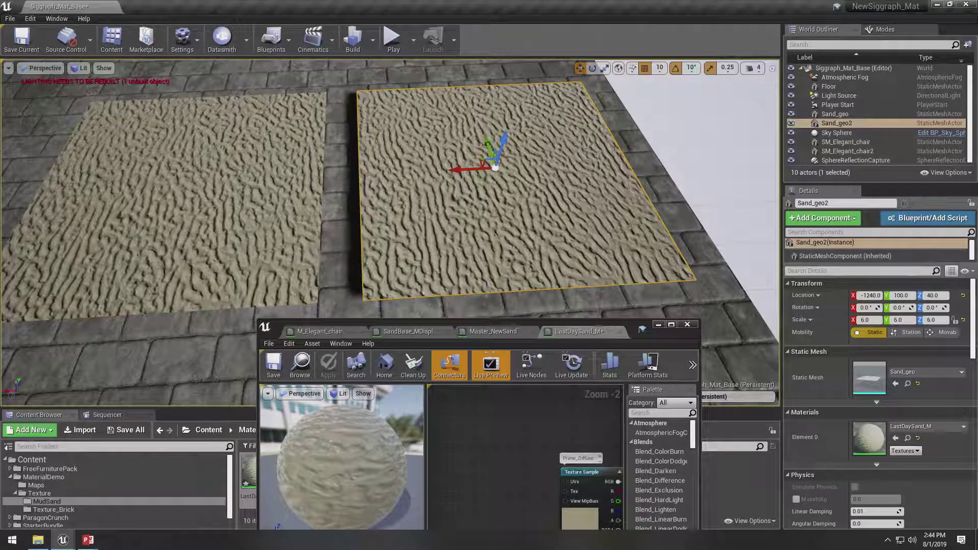
pyautogui.moveTo(524, 326); pyautogui.dragTo(497, 124)
pyautogui.moveTo(87, 541)
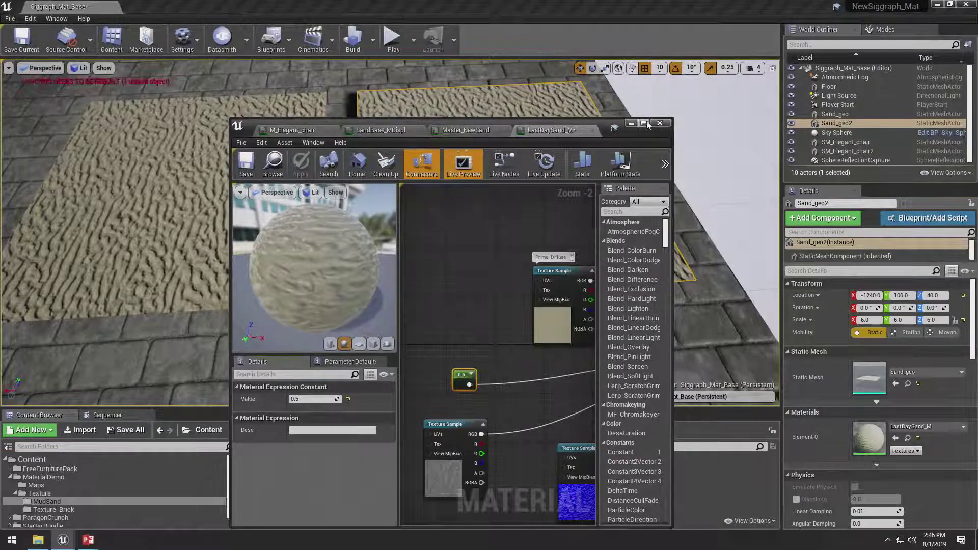
pyautogui.click(644, 124)
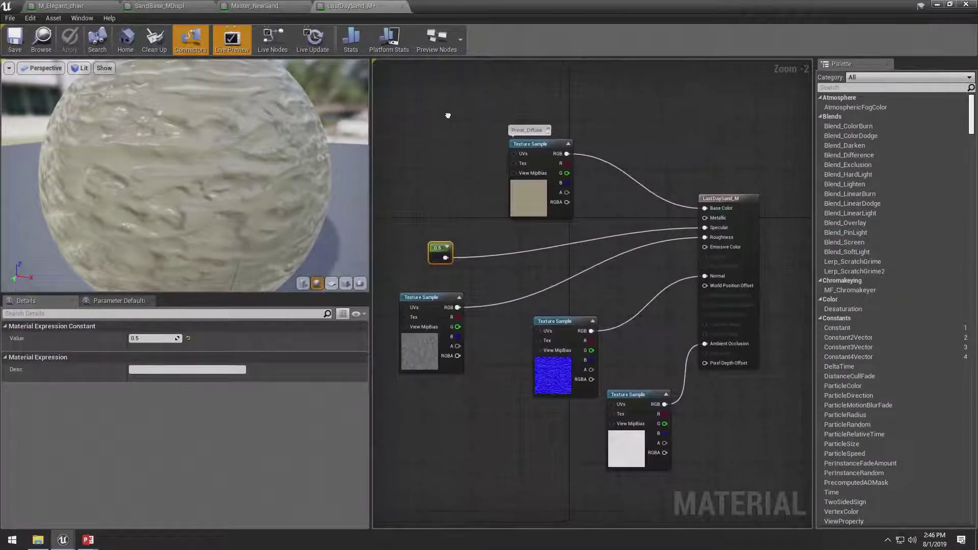
# - Open and dismiss the graph's node search list, then reframe the node graph
pyautogui.moveTo(448, 115); pyautogui.dragTo(453, 133, button='right')
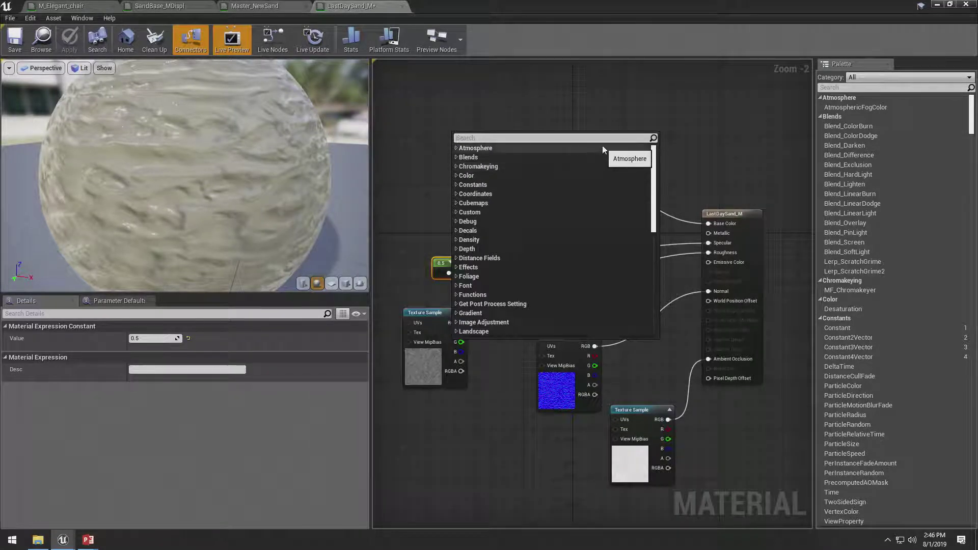
pyautogui.click(574, 88)
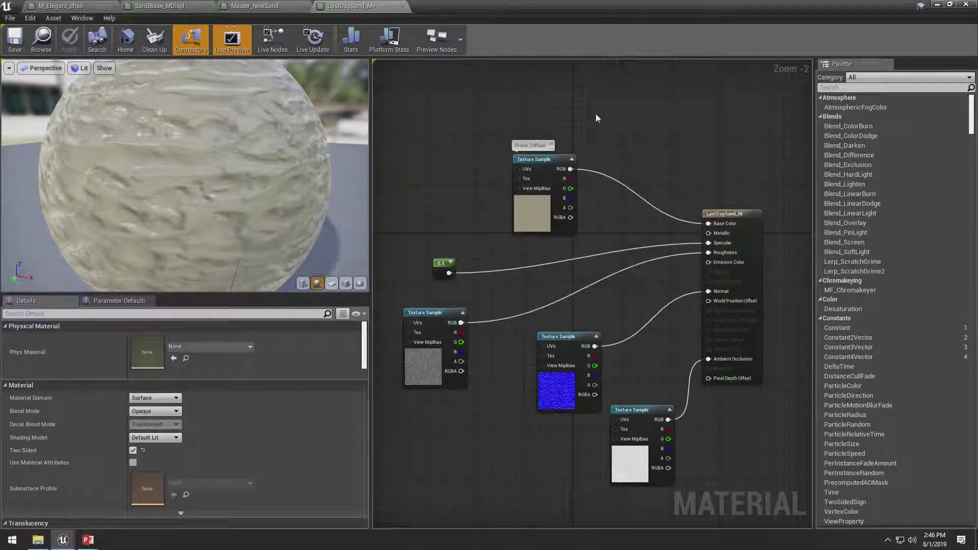
pyautogui.moveTo(595, 113); pyautogui.dragTo(698, 105, button='right')
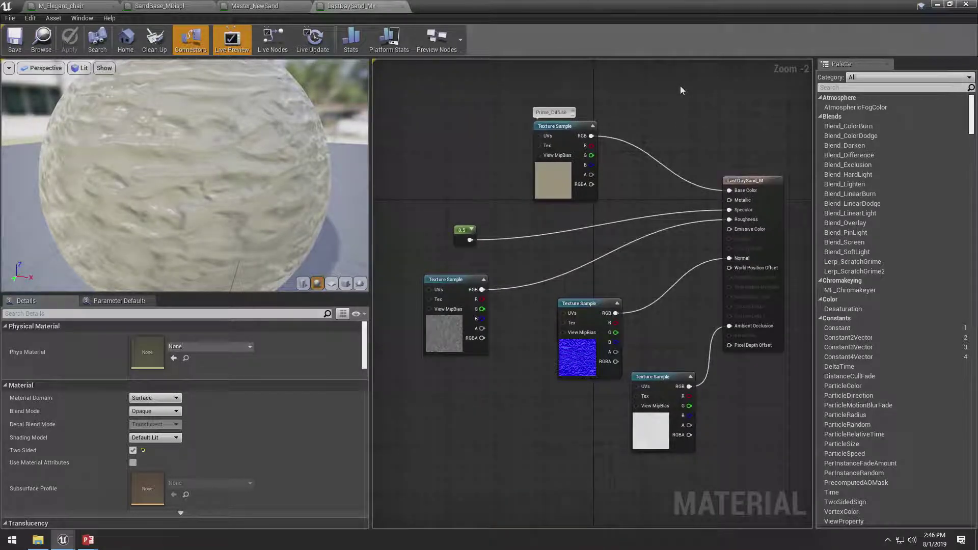
# - Convert the top diffuse Texture Sample into a texture parameter named Param_Diffuse
pyautogui.rightClick(567, 130)
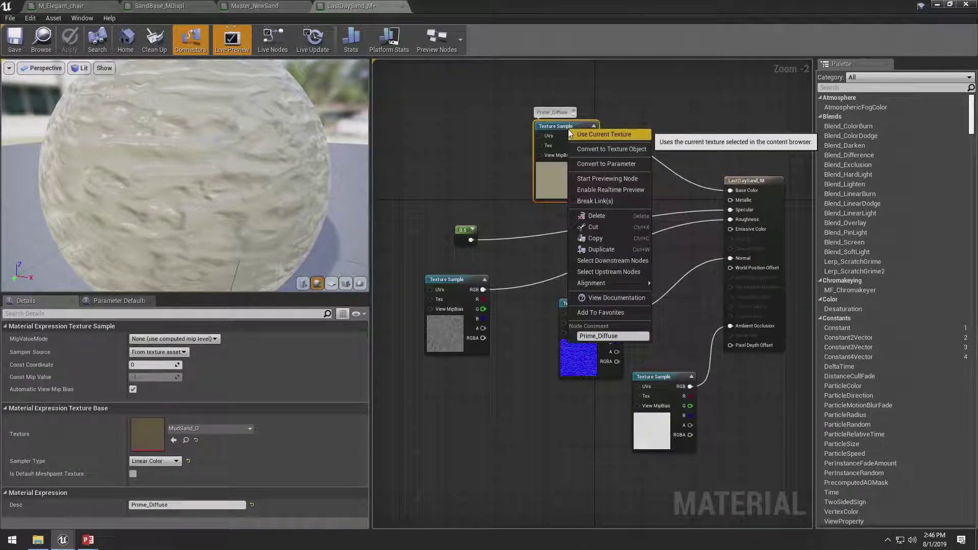
pyautogui.click(596, 164)
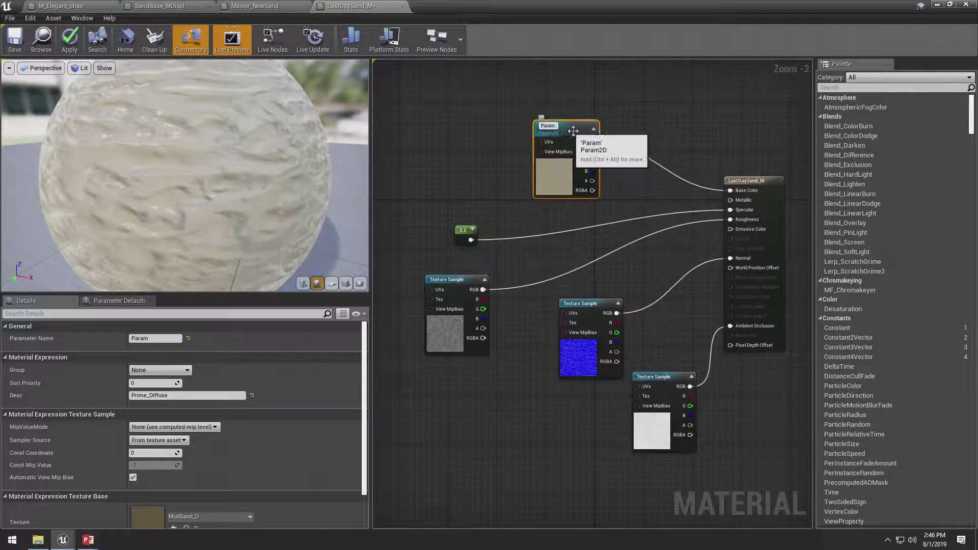
pyautogui.write('_Diffu')
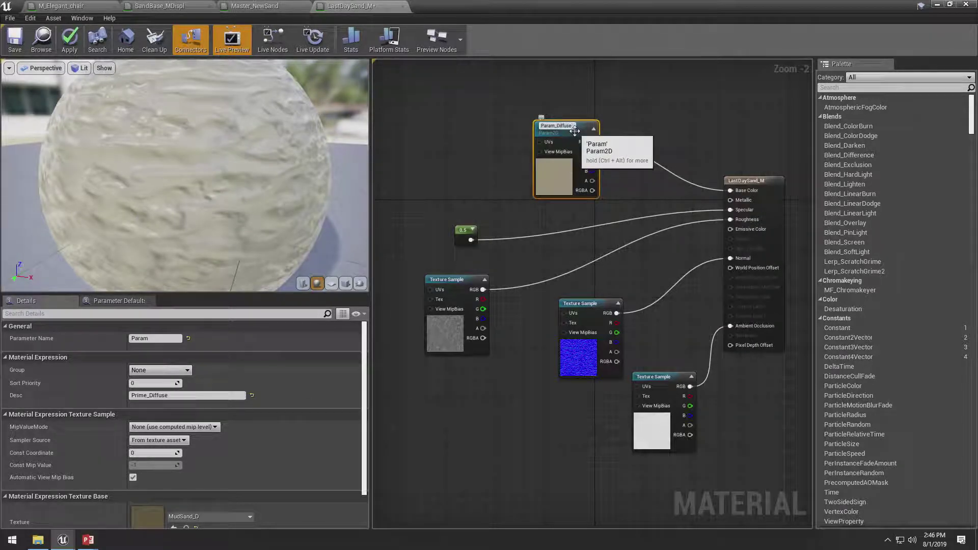
pyautogui.write('se')
pyautogui.press('Return')
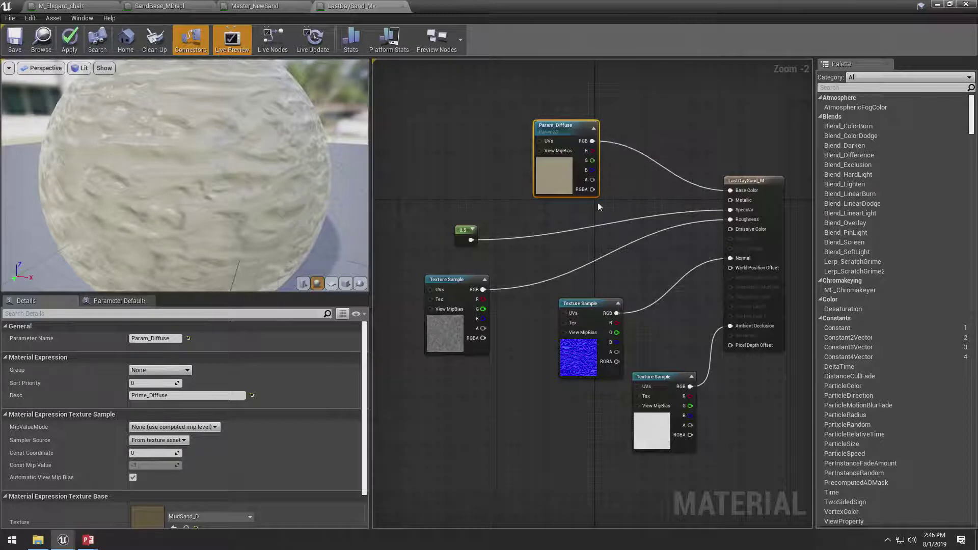
pyautogui.moveTo(644, 114); pyautogui.dragTo(627, 125, button='right')
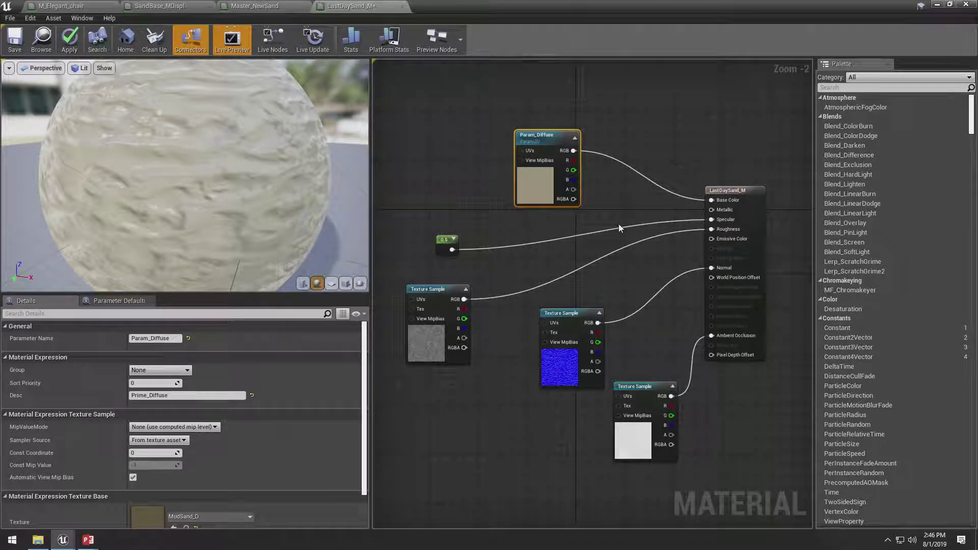
# - Move the normal-map node down-left and add a Multiply node beside it
pyautogui.click(443, 239)
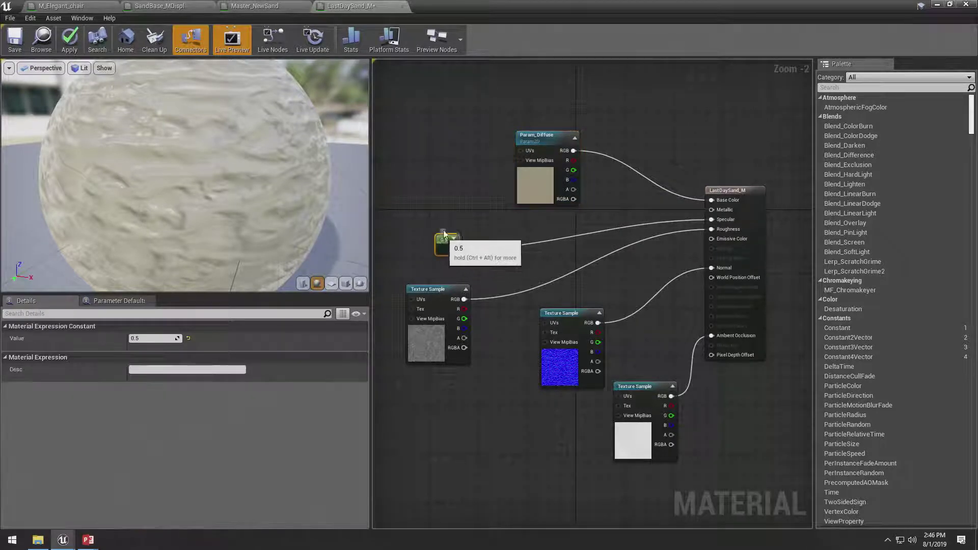
pyautogui.moveTo(436, 237); pyautogui.dragTo(499, 190, button='right')
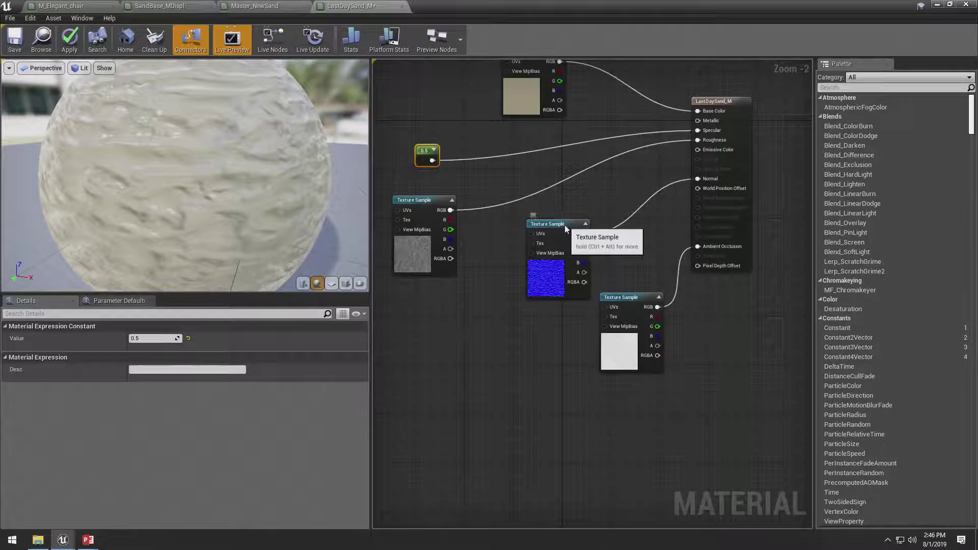
pyautogui.moveTo(568, 224); pyautogui.dragTo(490, 296)
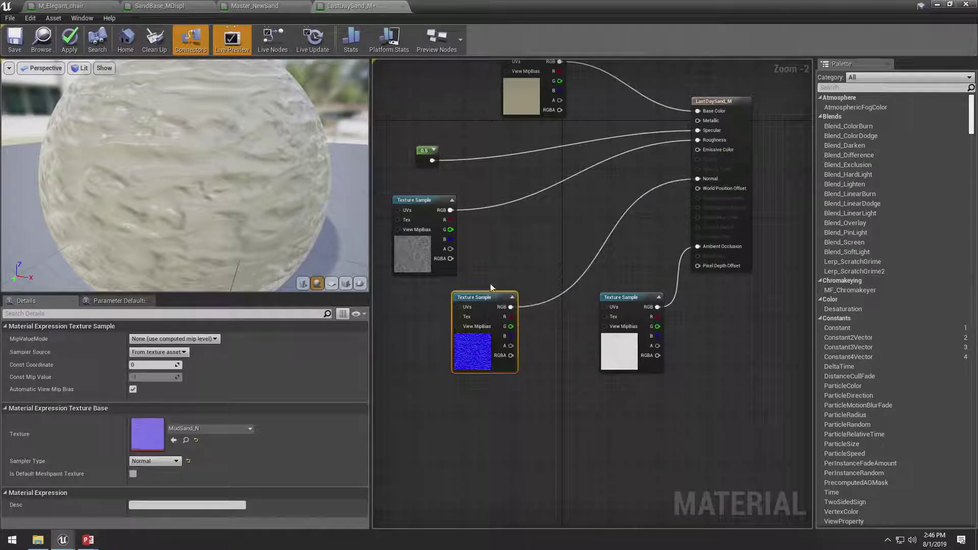
pyautogui.rightClick(558, 242)
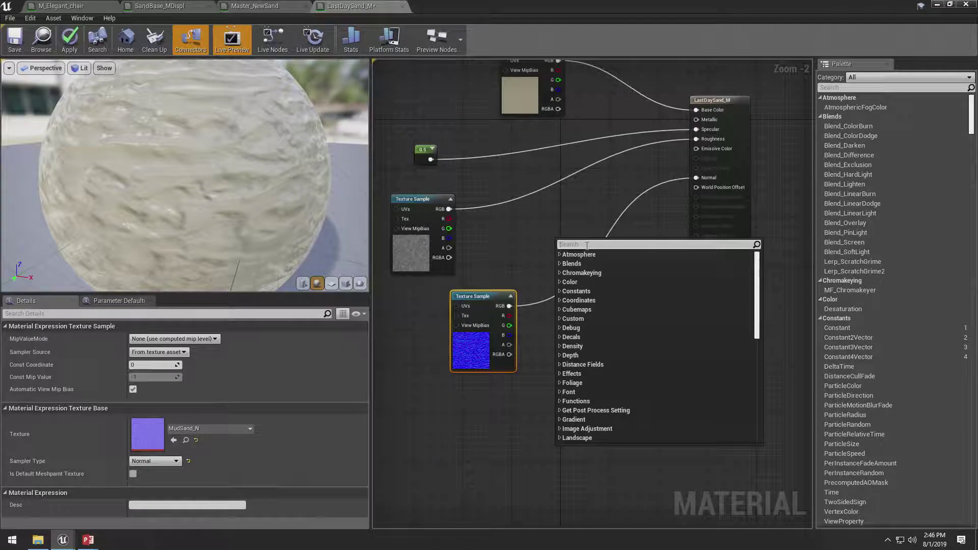
pyautogui.write('multipl')
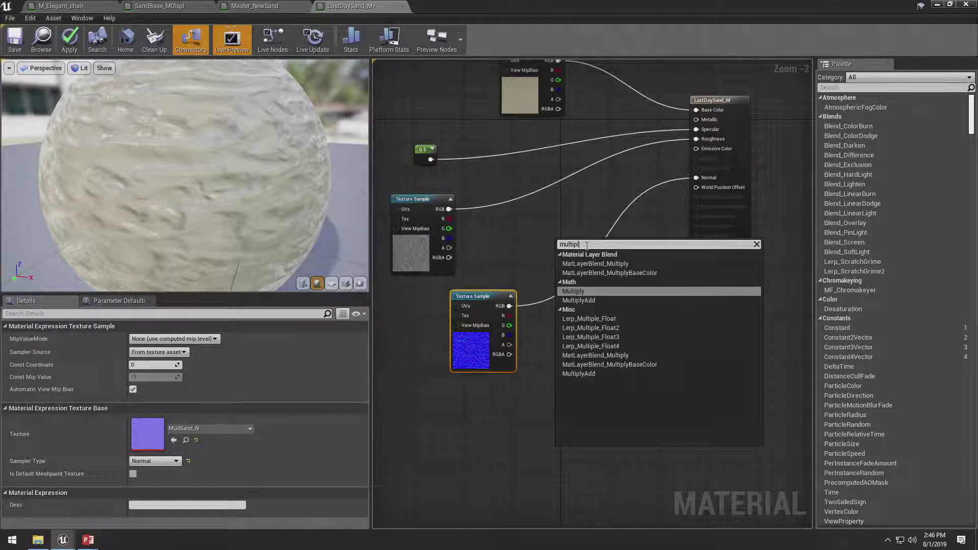
pyautogui.press('BackSpace')
pyautogui.press('BackSpace')
pyautogui.press('BackSpace')
pyautogui.press('BackSpace')
pyautogui.press('BackSpace')
pyautogui.press('BackSpace')
pyautogui.press('BackSpace')
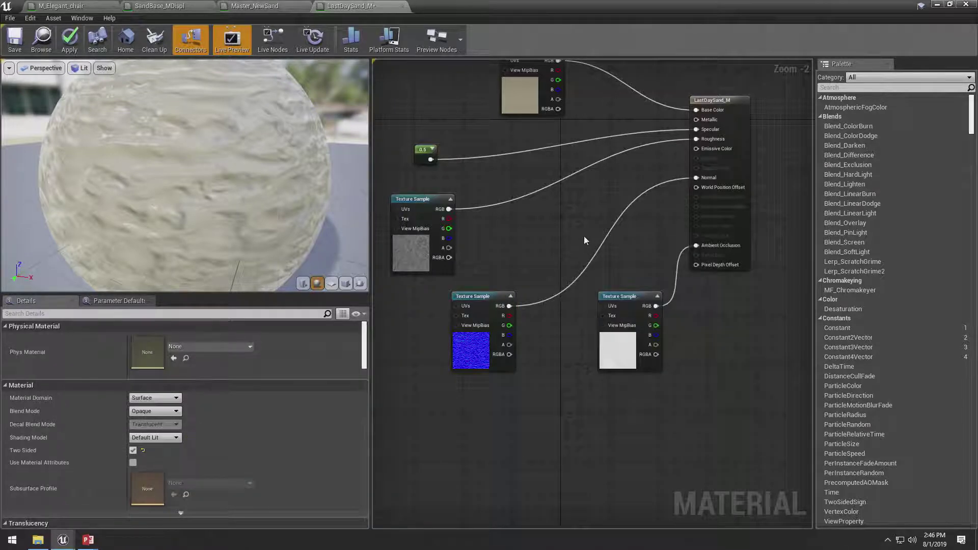
pyautogui.click(567, 240)
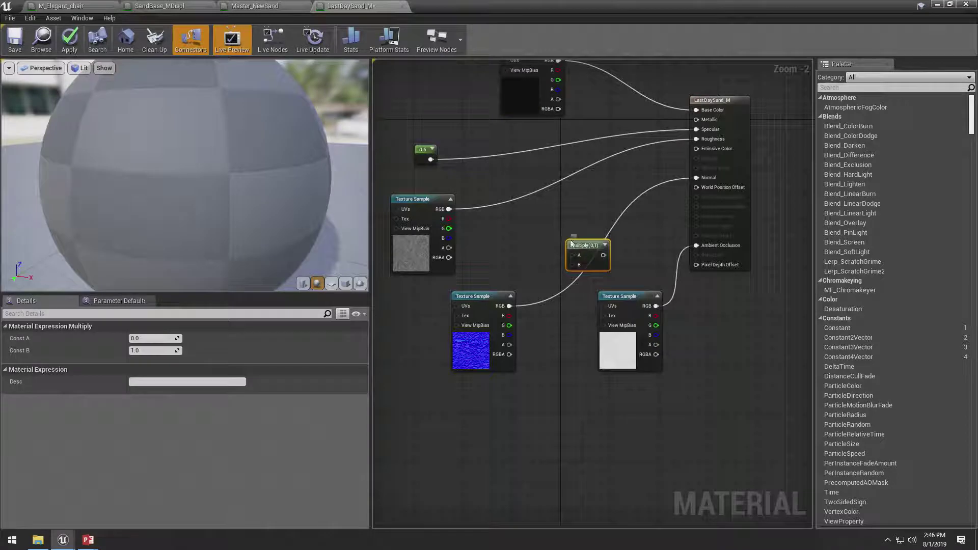
pyautogui.moveTo(566, 239); pyautogui.dragTo(567, 224)
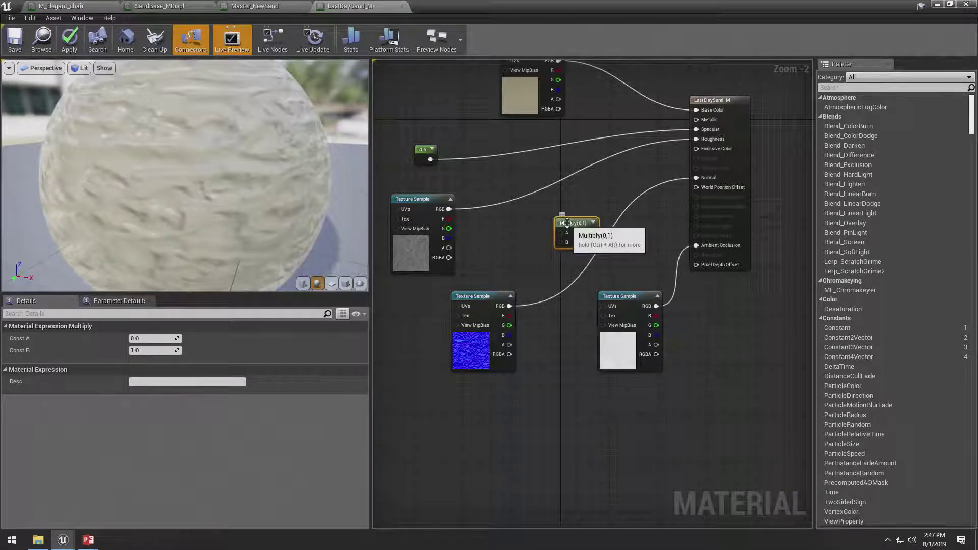
# - Add a constant of 0 and position it next to the Multiply node
pyautogui.moveTo(417, 158); pyautogui.dragTo(415, 147)
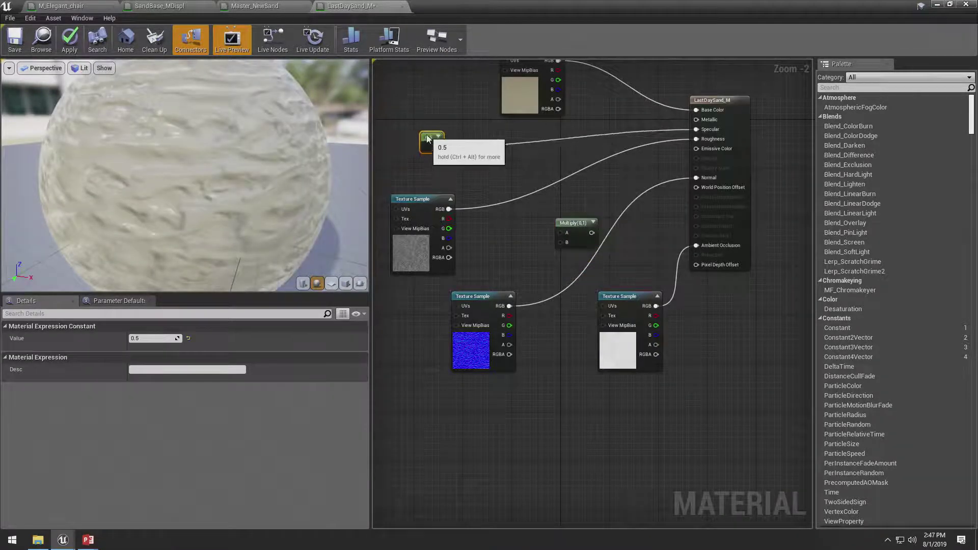
pyautogui.click(518, 231)
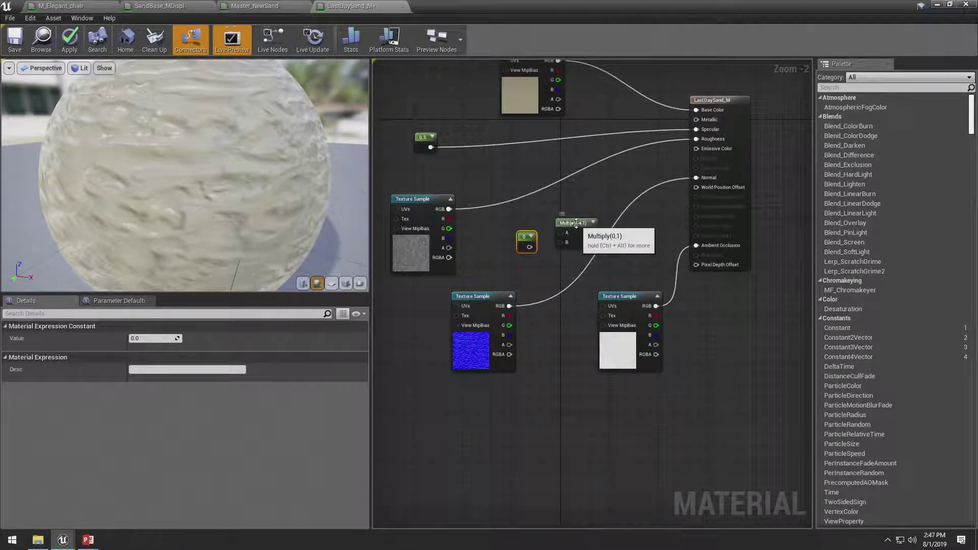
pyautogui.moveTo(579, 223)
pyautogui.mouseDown()
pyautogui.moveTo(573, 253)
pyautogui.moveTo(579, 214)
pyautogui.mouseUp()
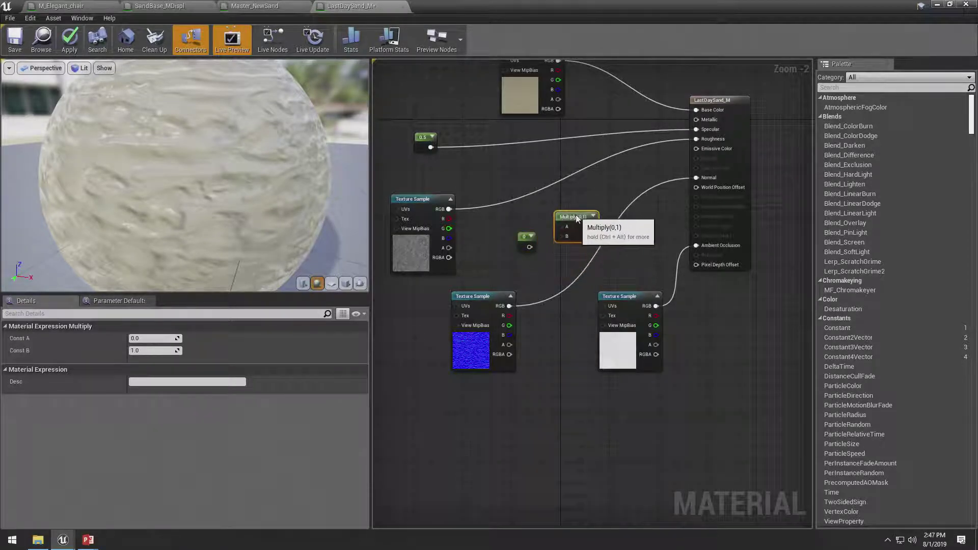
pyautogui.click(519, 241)
pyautogui.moveTo(518, 242); pyautogui.dragTo(513, 242)
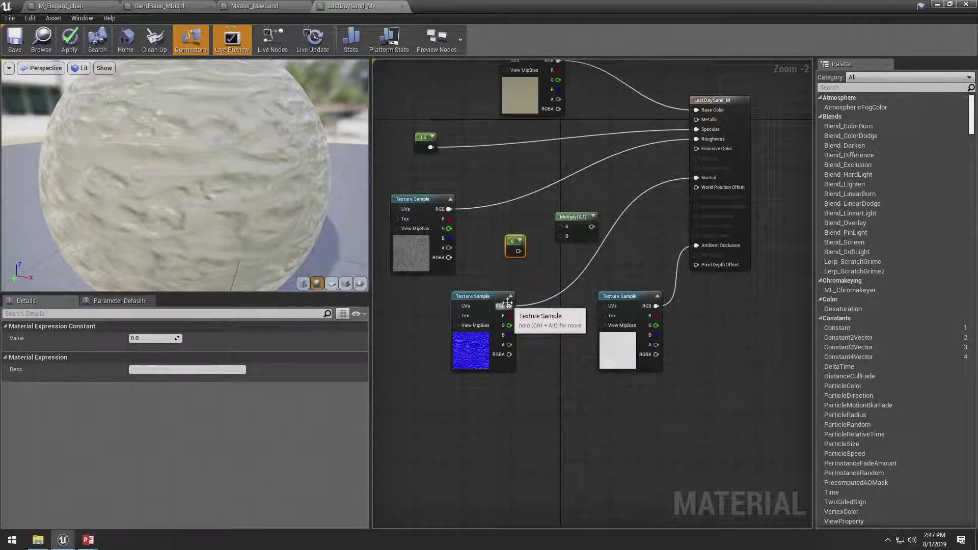
pyautogui.moveTo(567, 222); pyautogui.dragTo(564, 259)
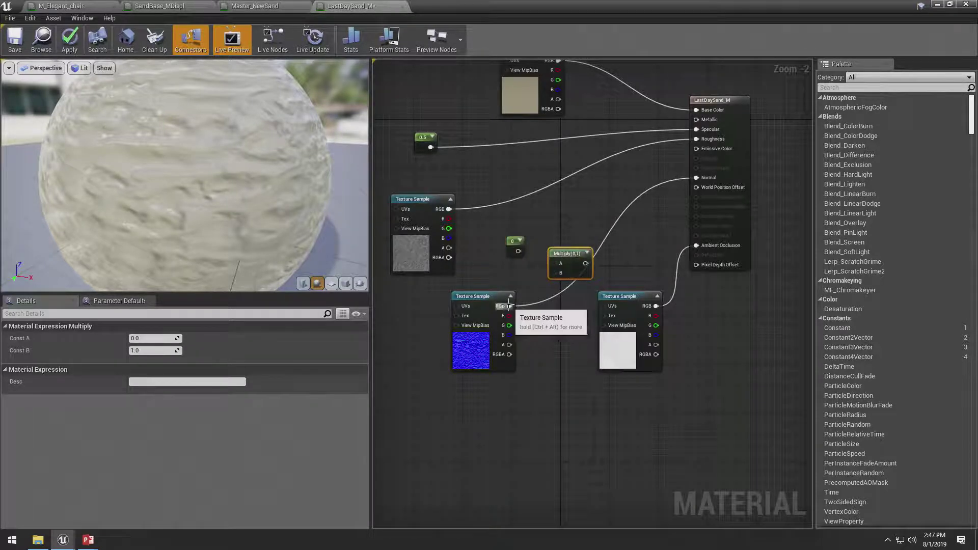
# - Wire the normal map output into Multiply and check the preview sphere
pyautogui.moveTo(509, 306); pyautogui.dragTo(697, 177)
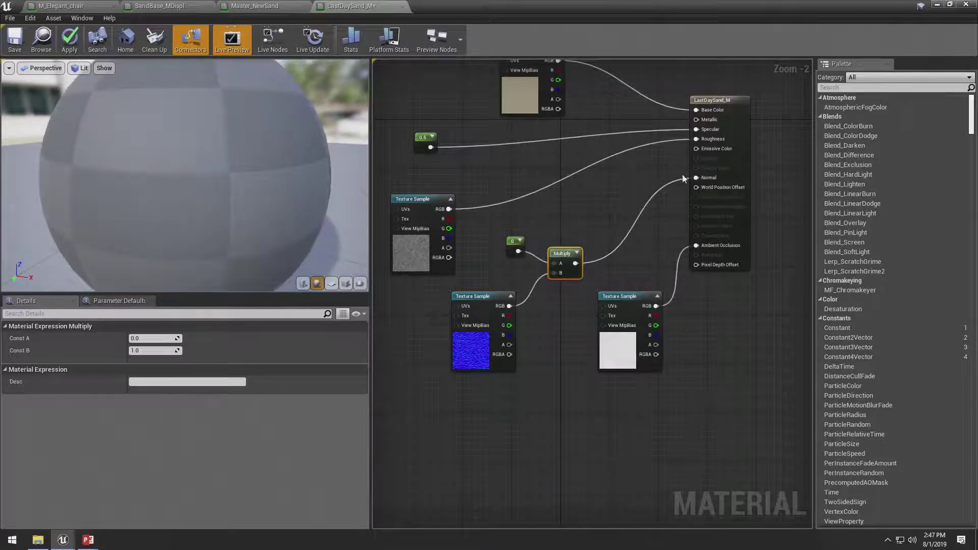
pyautogui.moveTo(187, 135); pyautogui.dragTo(145, 142)
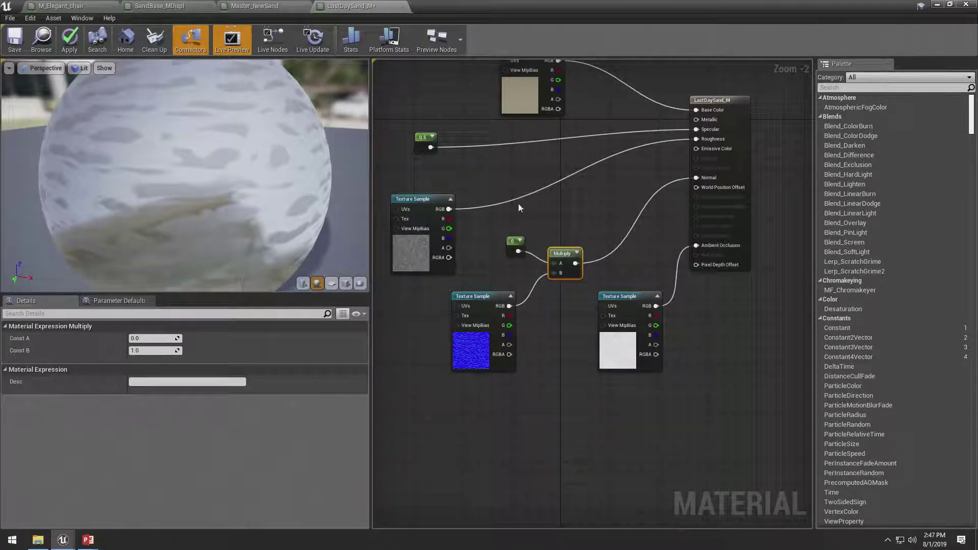
pyautogui.moveTo(600, 199); pyautogui.dragTo(633, 248, button='right')
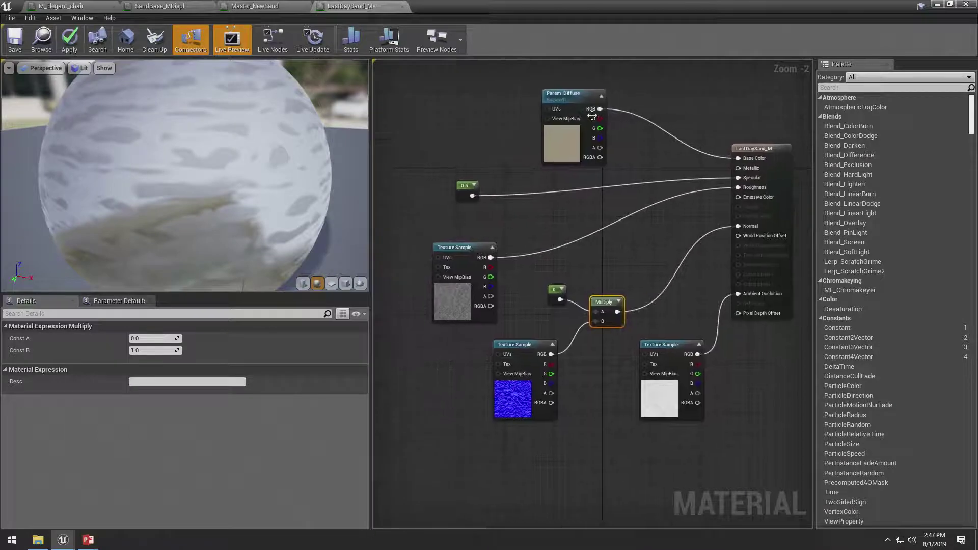
# - Convert the 0.5 constant into a scalar parameter named Param_Spec
pyautogui.rightClick(464, 187)
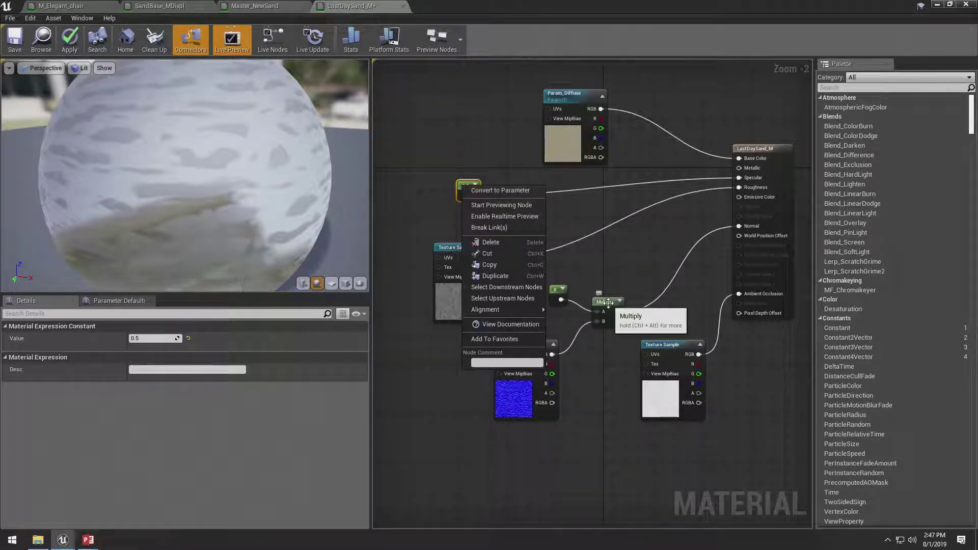
pyautogui.click(524, 190)
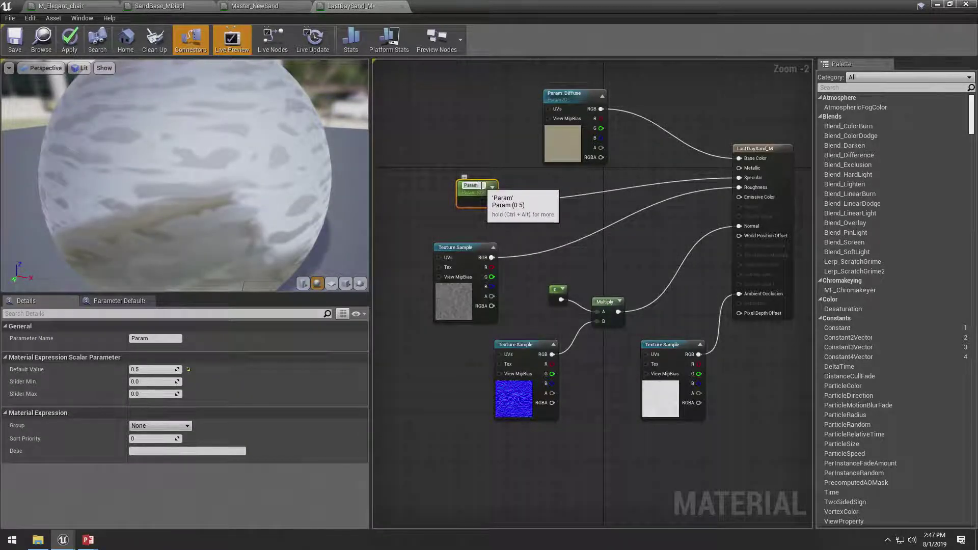
pyautogui.write('_Spec')
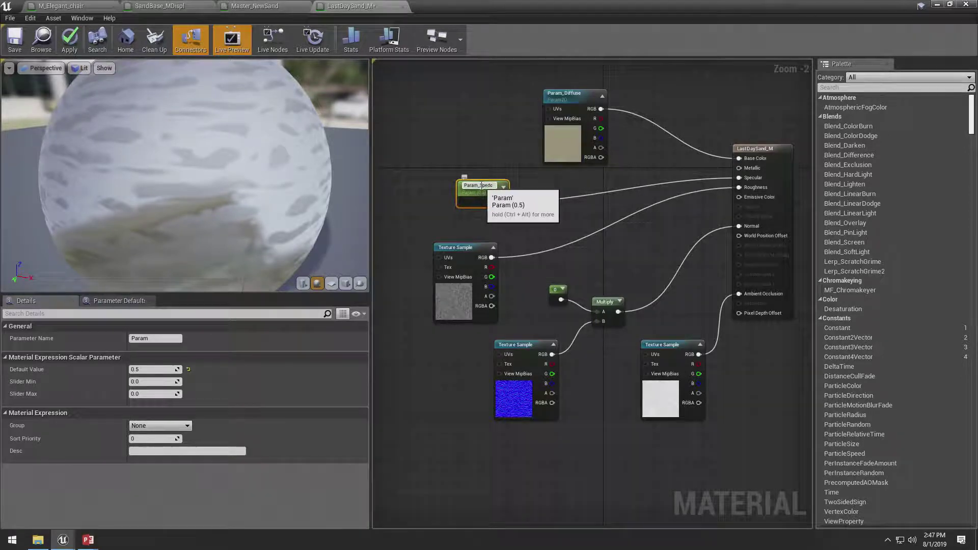
pyautogui.press('BackSpace')
pyautogui.press('BackSpace')
pyautogui.write('c')
pyautogui.press('Return')
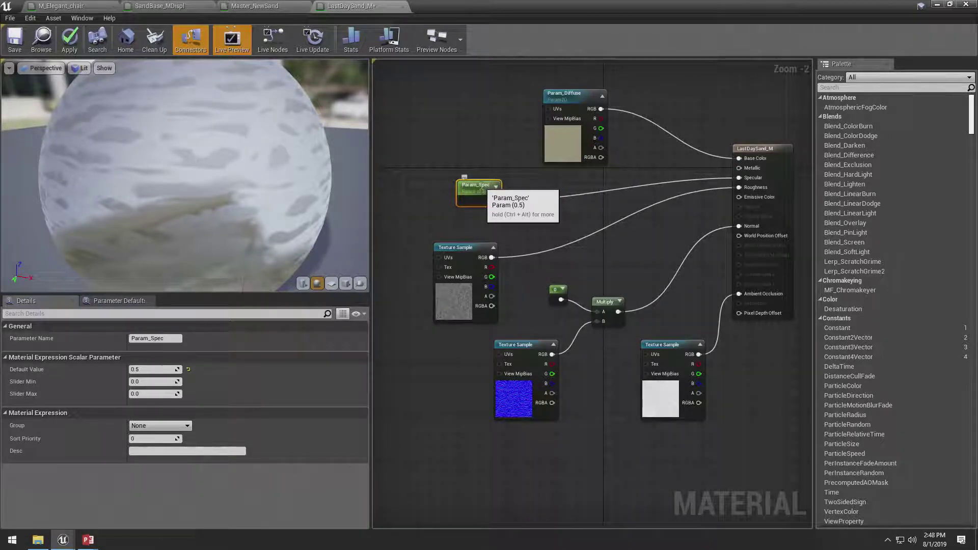
# - Convert the grey texture node into a parameter named Param_R
pyautogui.rightClick(469, 249)
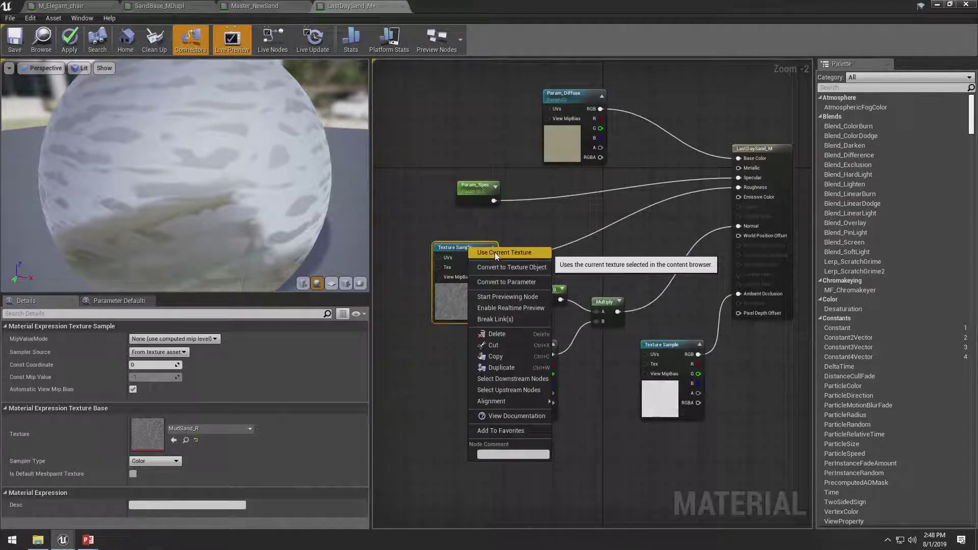
pyautogui.click(497, 281)
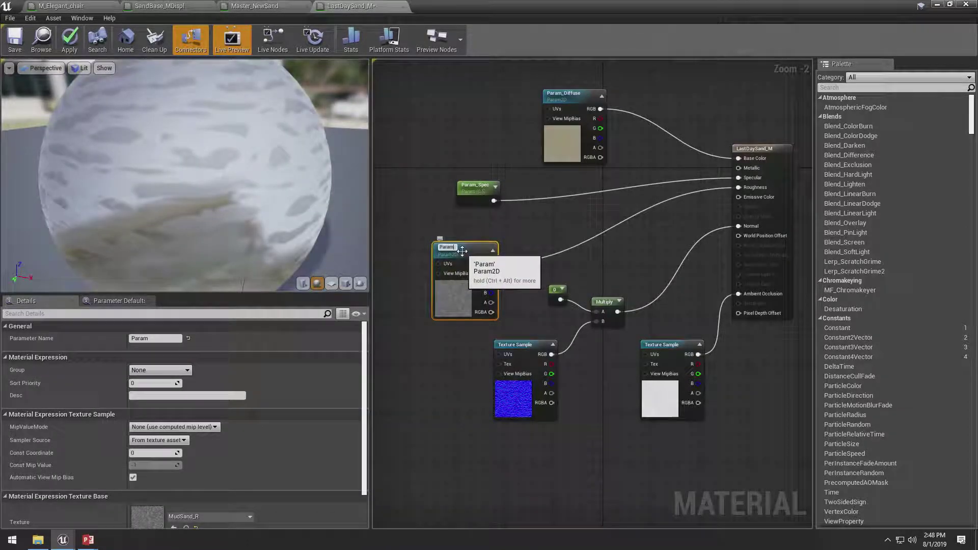
pyautogui.write('_R')
pyautogui.press('Return')
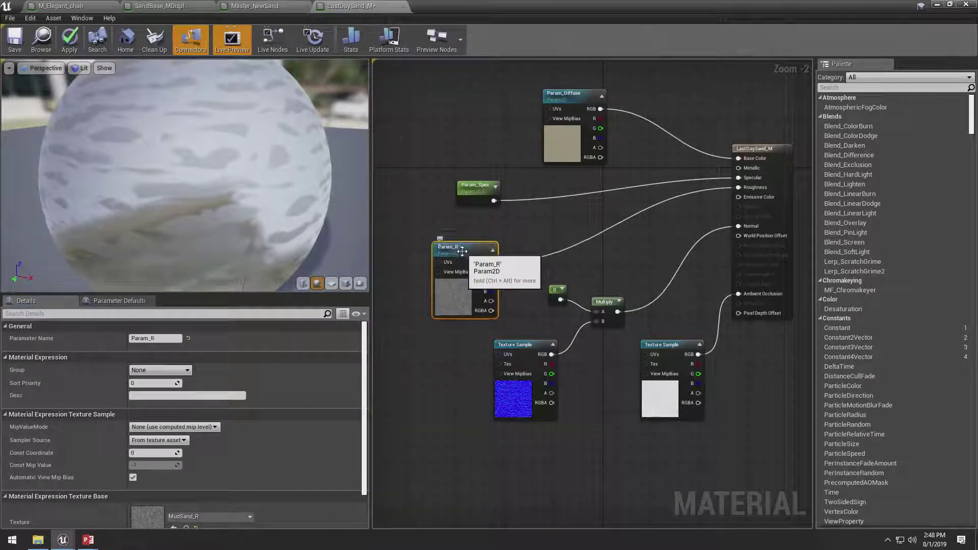
# - Turn the 0 constant into a scalar parameter Param_N and move it clear of the wires
pyautogui.rightClick(555, 289)
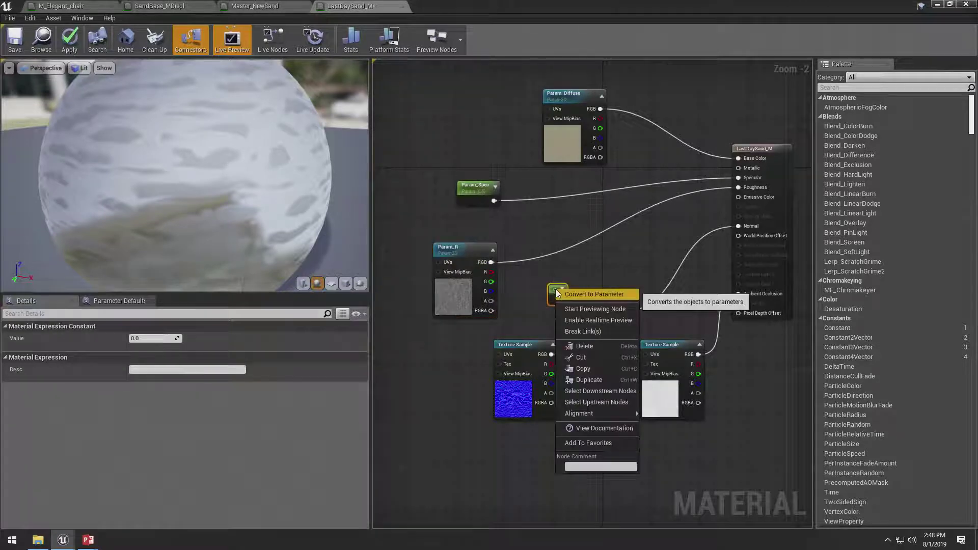
pyautogui.click(558, 292)
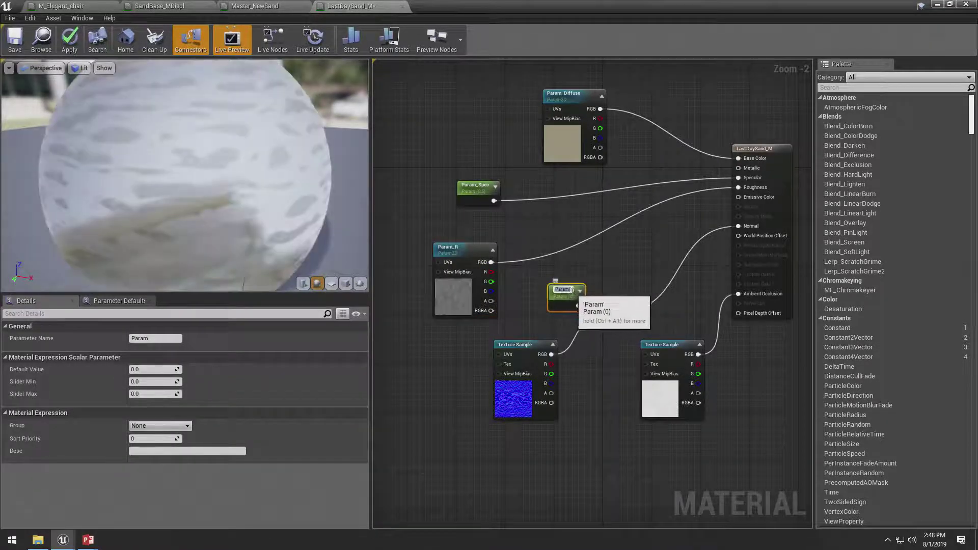
pyautogui.write('Param_N')
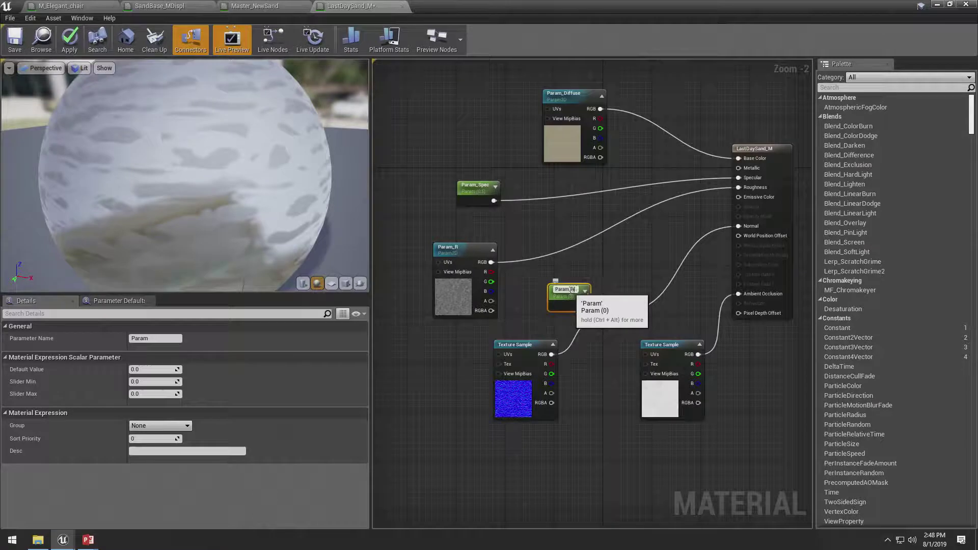
pyautogui.press('Return')
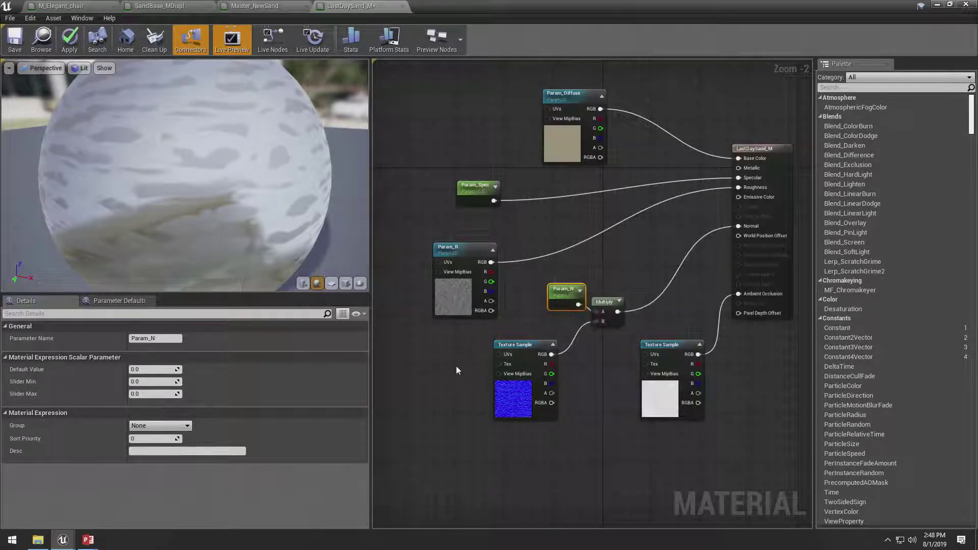
pyautogui.moveTo(548, 292); pyautogui.dragTo(518, 287)
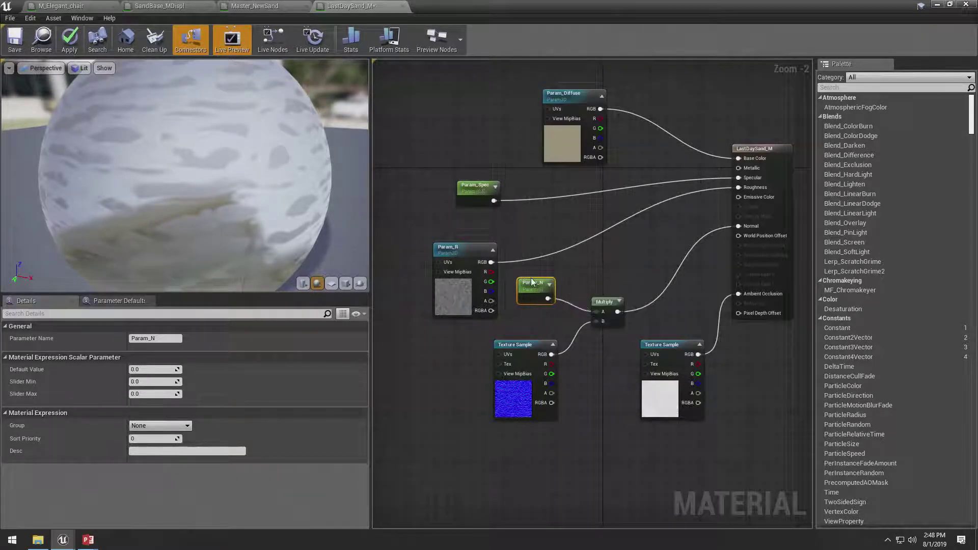
# - Convert the normal map texture sample into the Param_Norm_MAp parameter, leaving the ambient occlusion node unchanged
pyautogui.click(515, 343)
pyautogui.rightClick(514, 343)
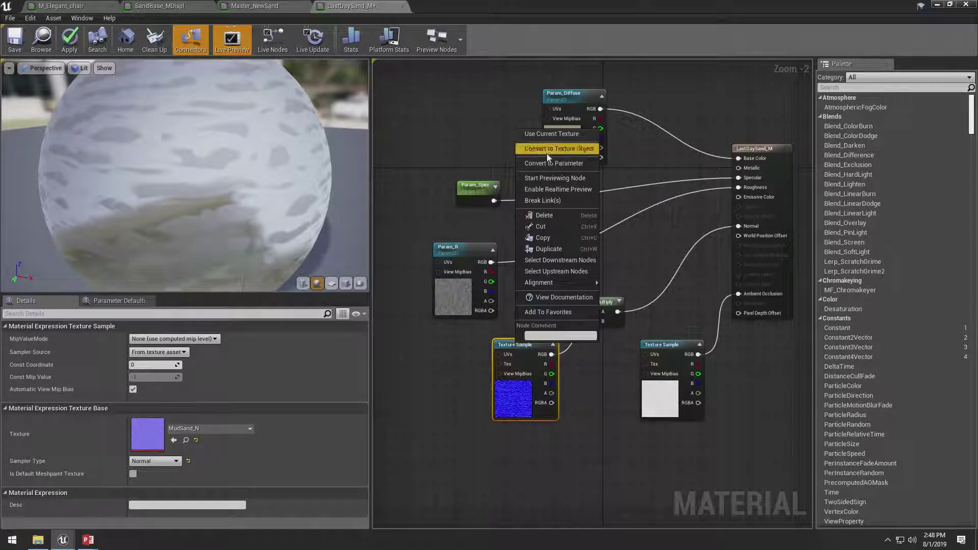
pyautogui.click(554, 163)
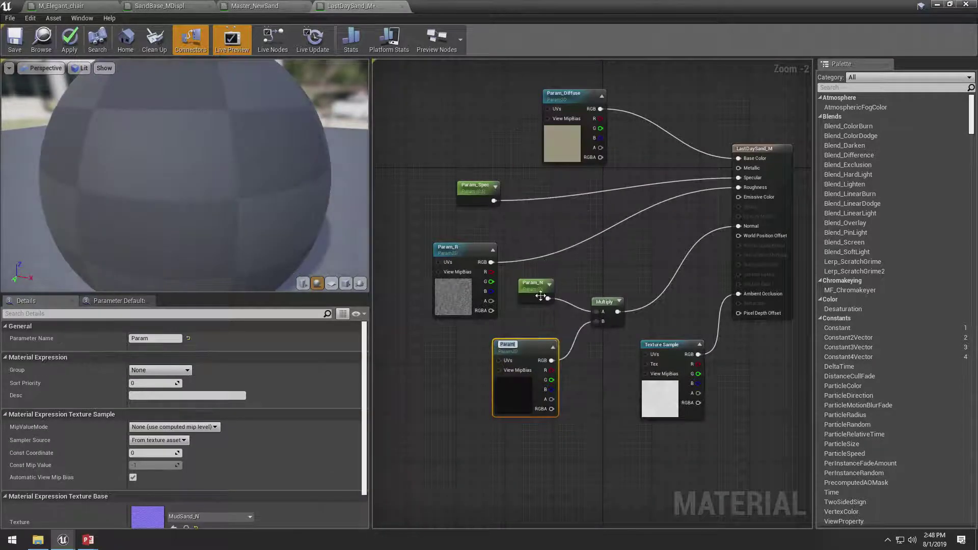
pyautogui.click(515, 344)
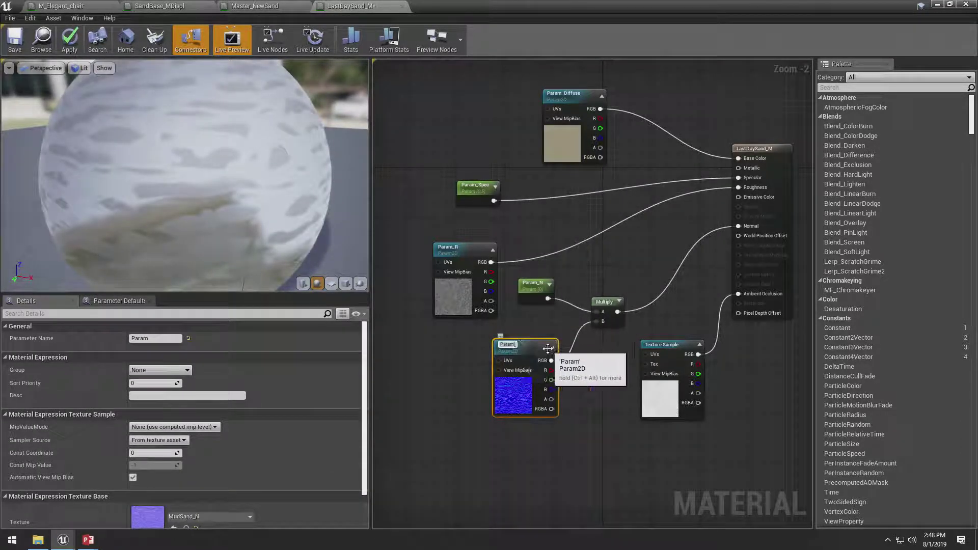
pyautogui.write('_Norm')
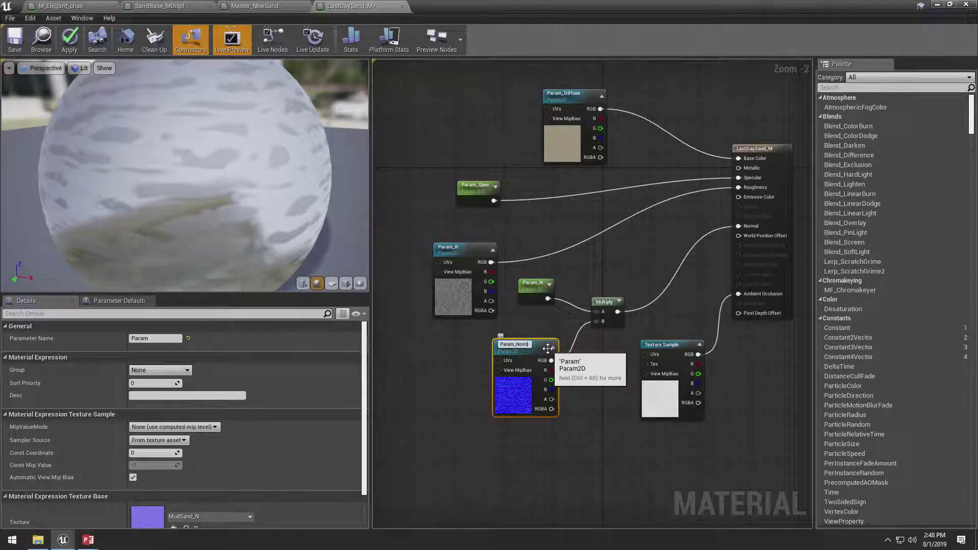
pyautogui.write('_MAp')
pyautogui.press('Return')
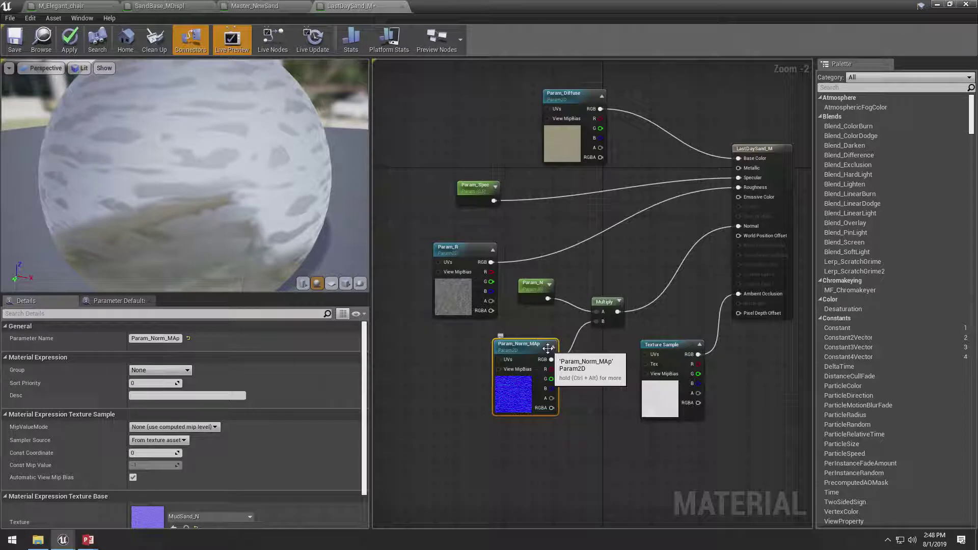
pyautogui.click(651, 342)
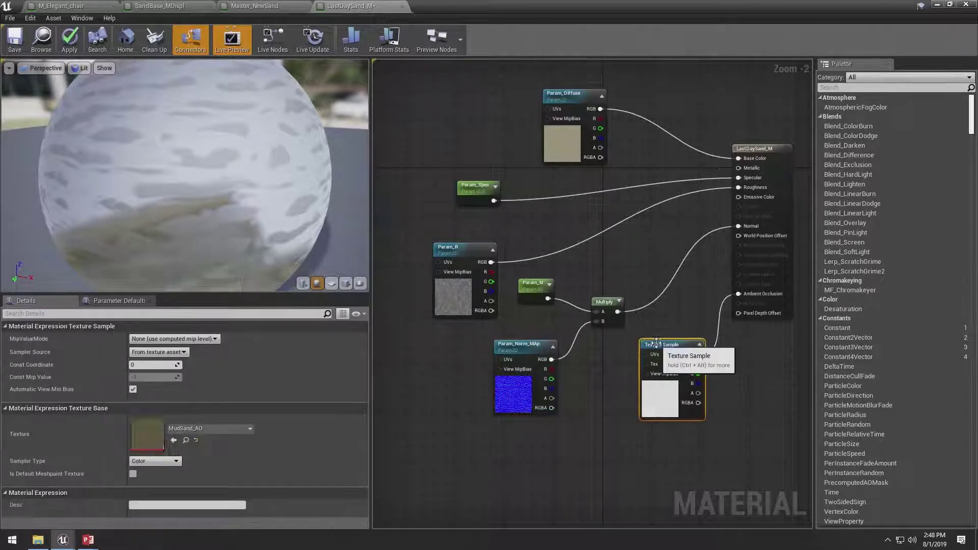
pyautogui.rightClick(651, 341)
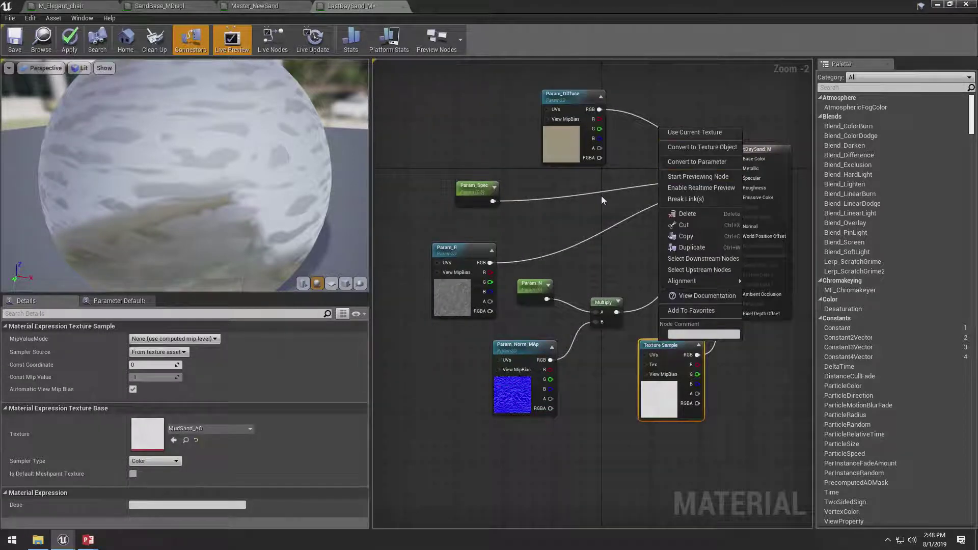
pyautogui.click(655, 204)
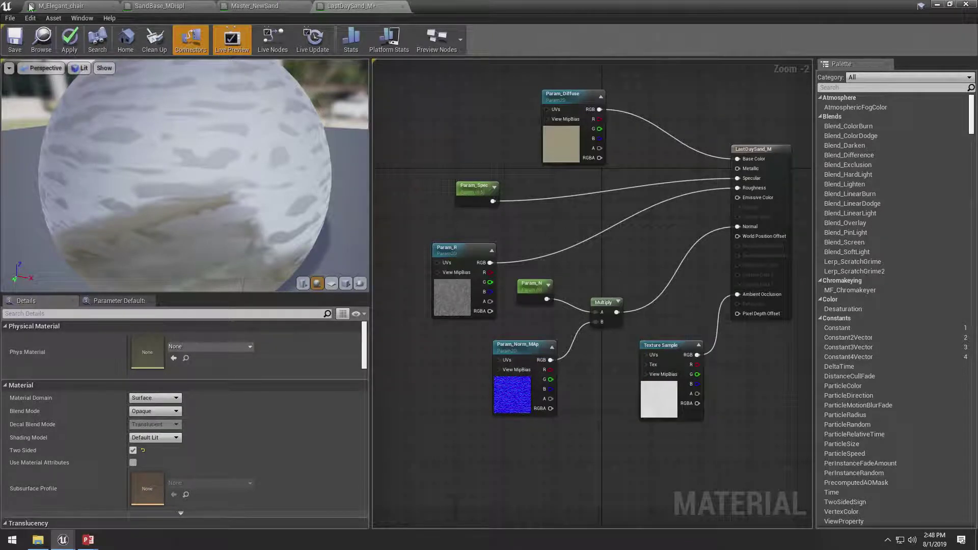
# - Apply the material and try a Param_Spec default value of 1
pyautogui.click(65, 37)
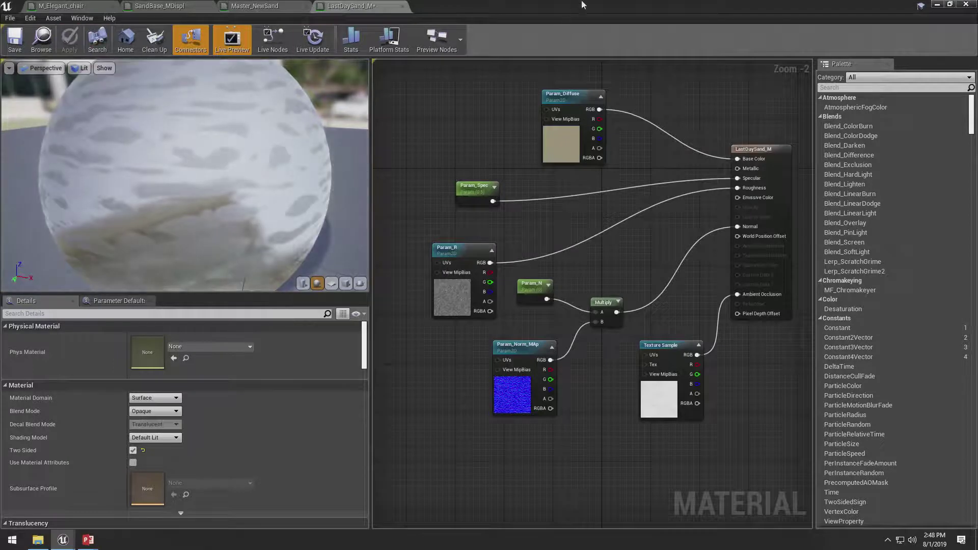
pyautogui.click(481, 196)
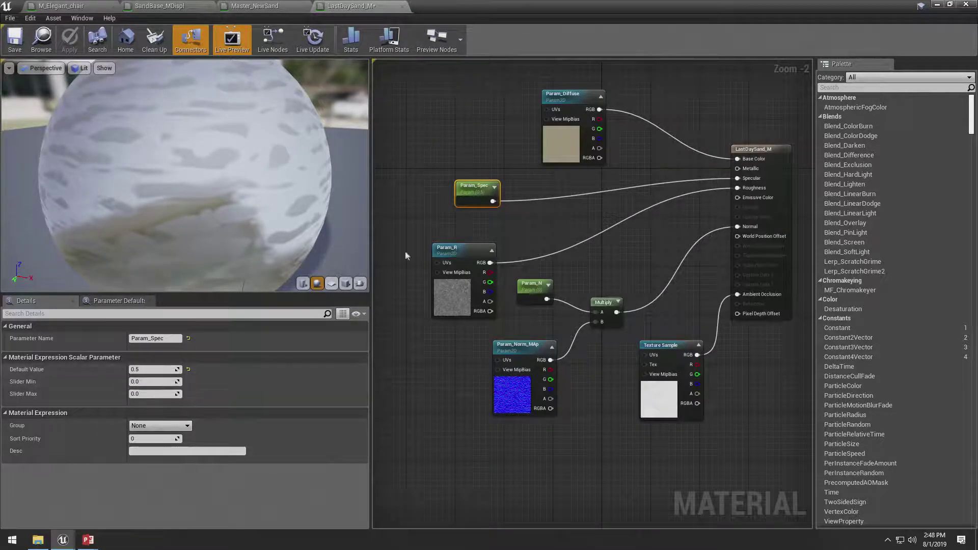
pyautogui.click(147, 368)
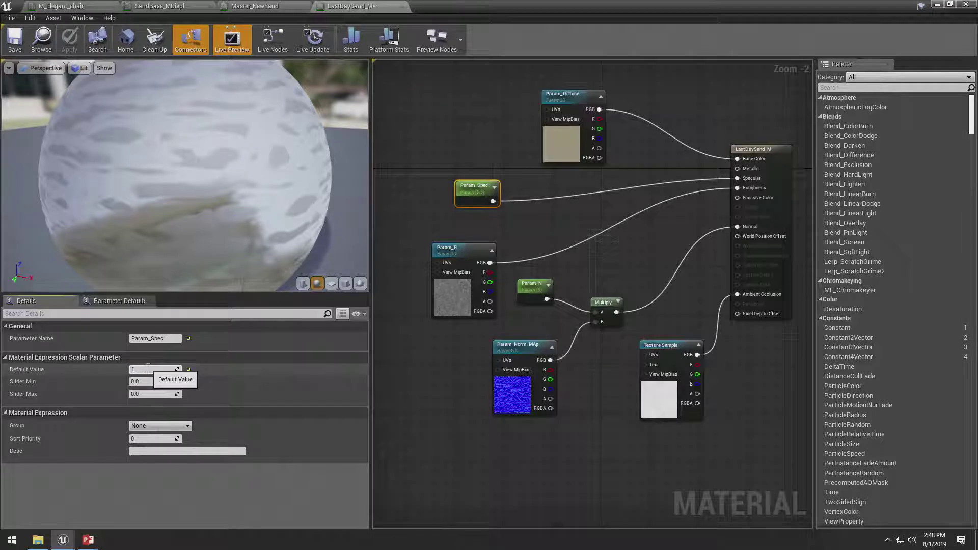
pyautogui.write('1')
pyautogui.press('Return')
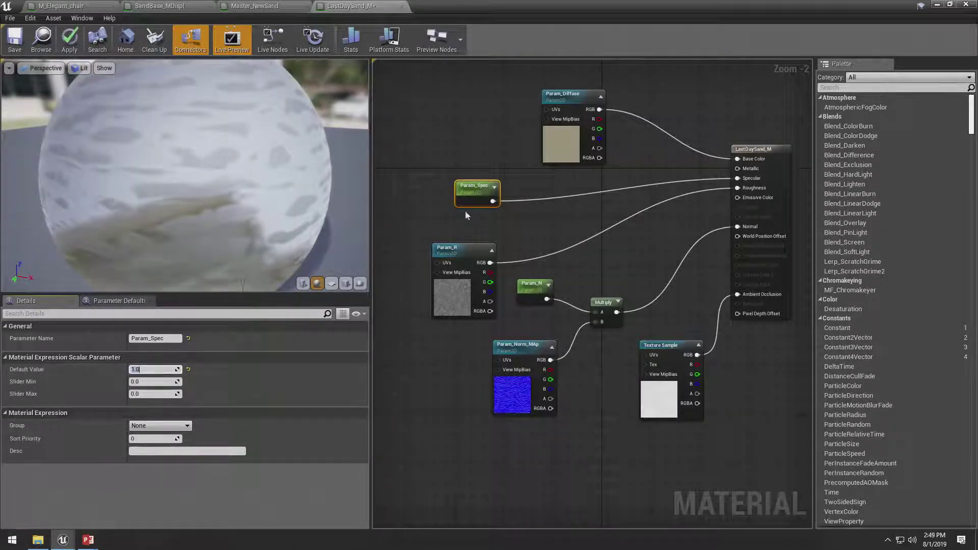
# - Set Param_Spec's default back to 0.5 with a 0–1 slider range, then select Param_N
pyautogui.moveTo(488, 185); pyautogui.dragTo(500, 191)
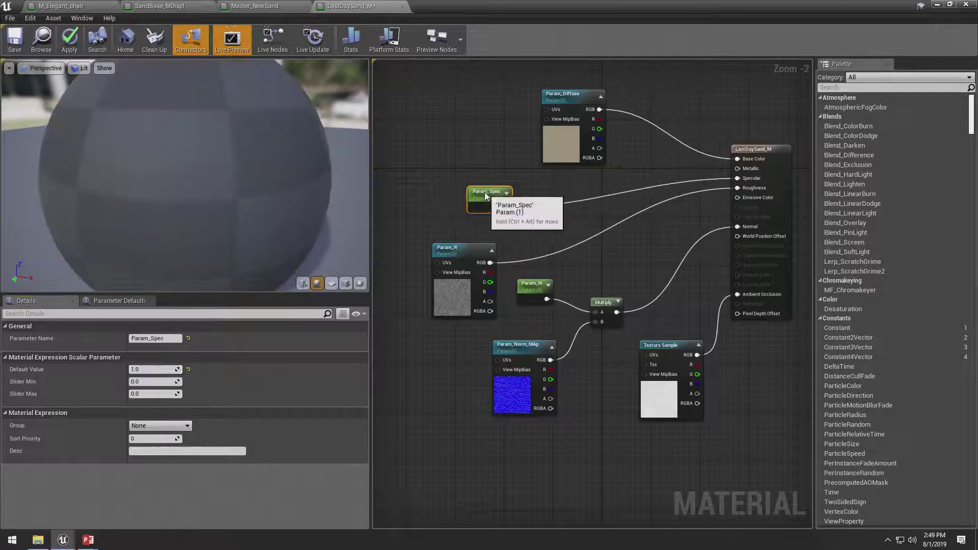
pyautogui.click(145, 369)
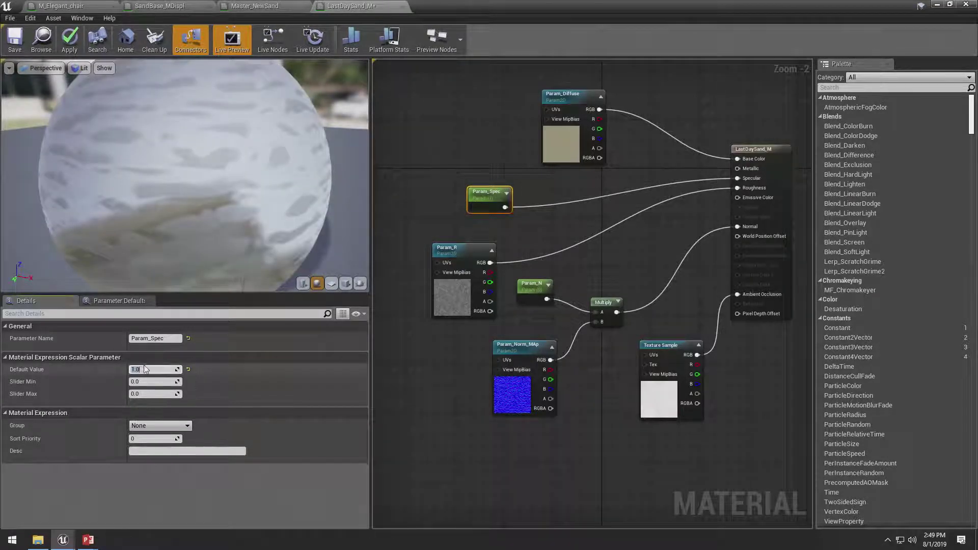
pyautogui.write('0.5')
pyautogui.press('Return')
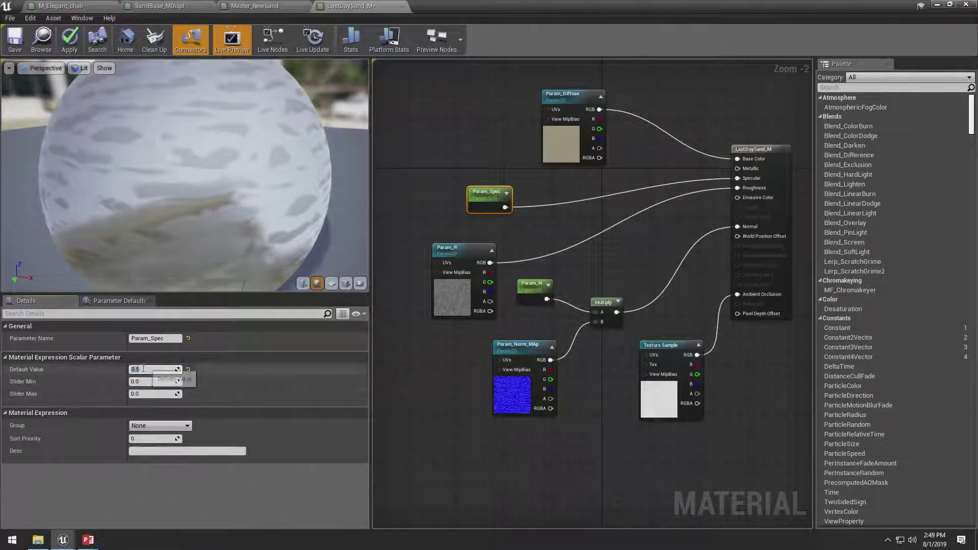
pyautogui.click(147, 393)
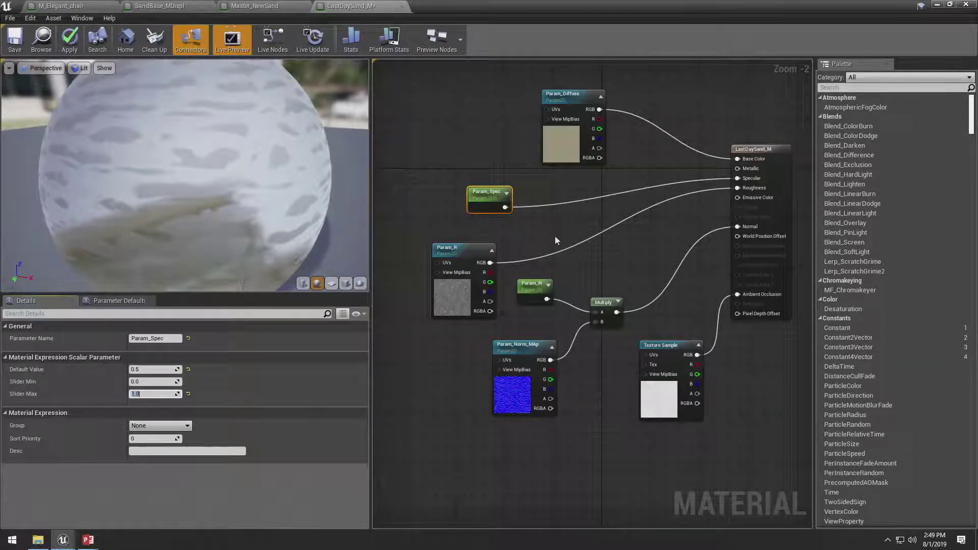
pyautogui.click(532, 288)
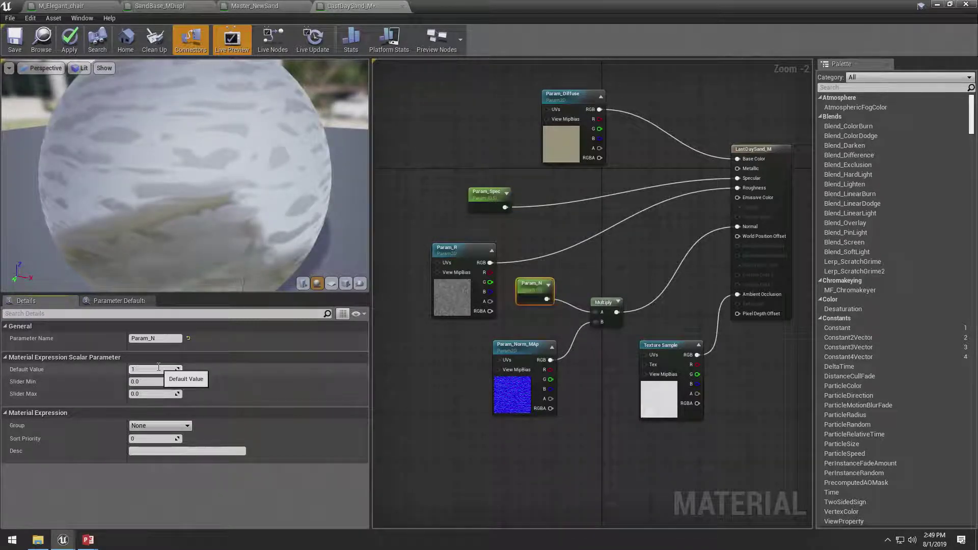
# - Confirm Param_N's default value of 1.0 and set its Slider Max to 5.0
pyautogui.press('Return')
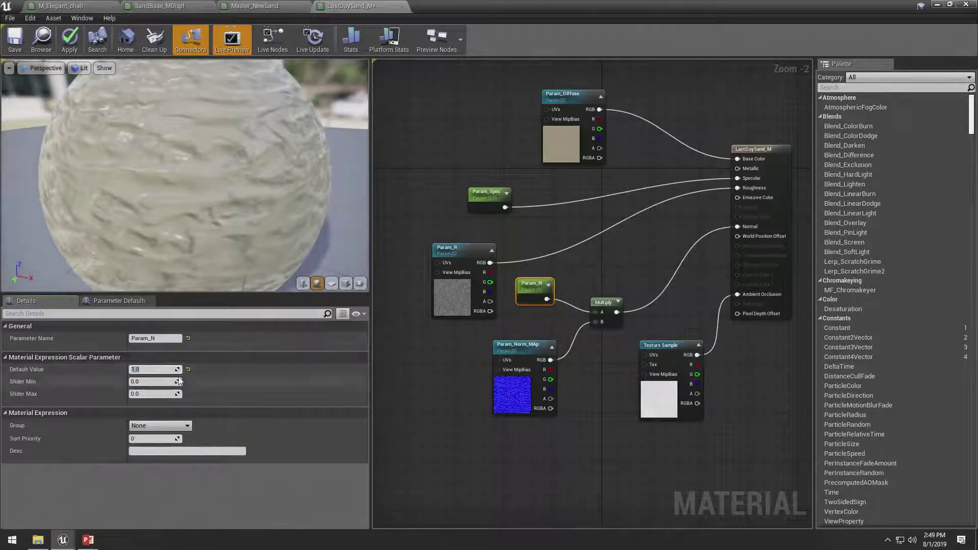
pyautogui.click(152, 393)
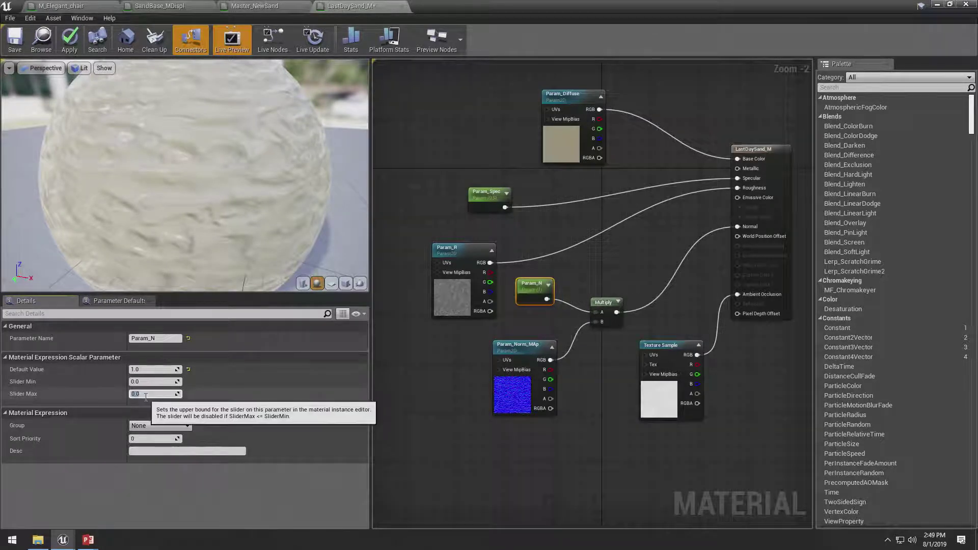
pyautogui.press('Return')
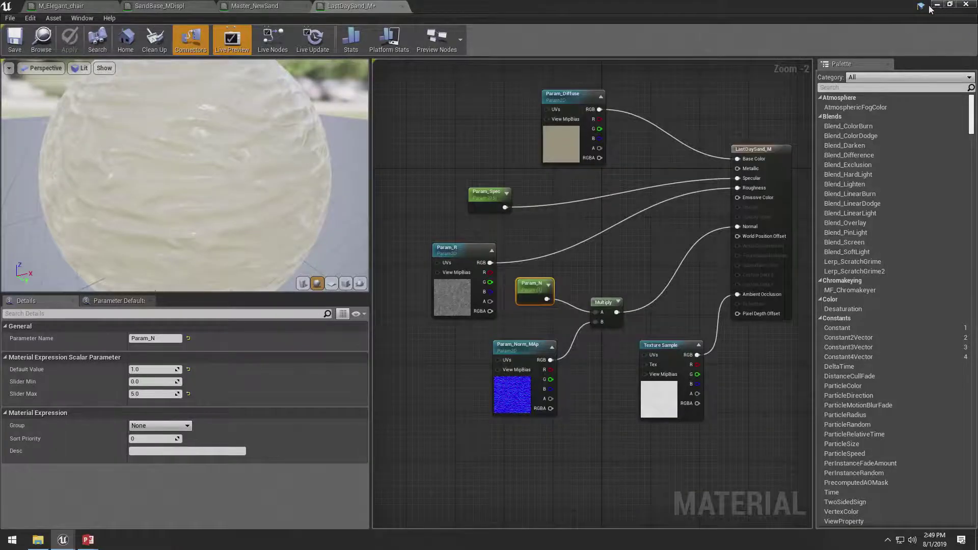
# - Create a LastDaySand_M_Inst material instance from LastDaySand_M in the Content Browser
pyautogui.click(936, 4)
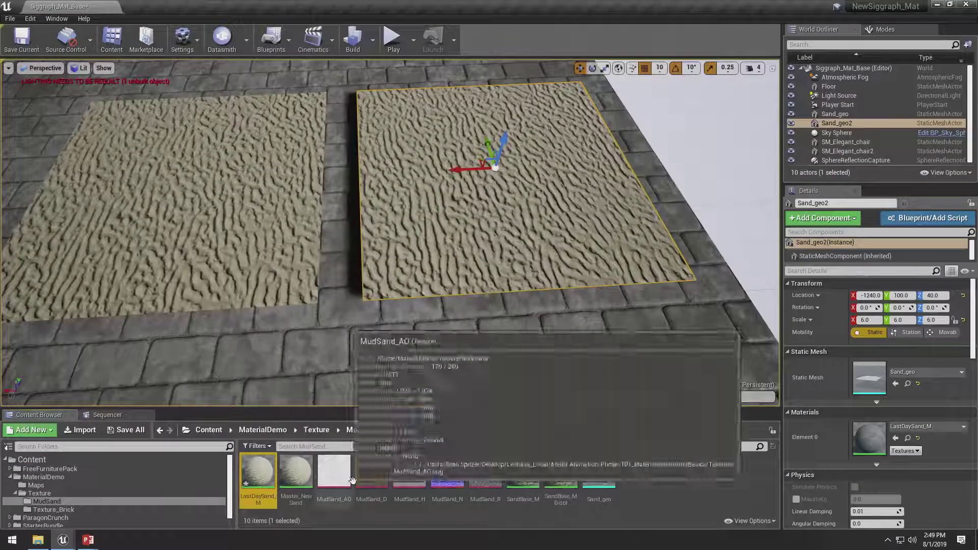
pyautogui.rightClick(262, 471)
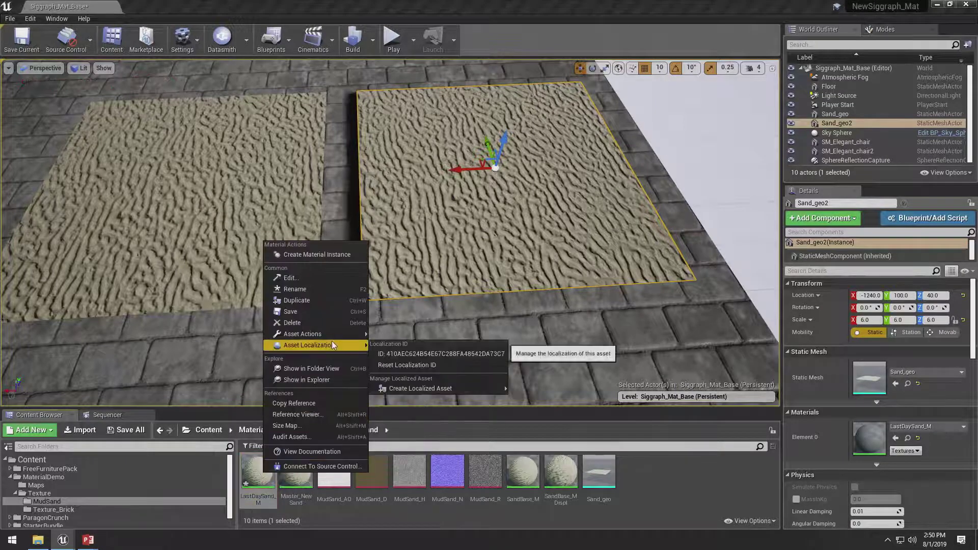
pyautogui.click(351, 254)
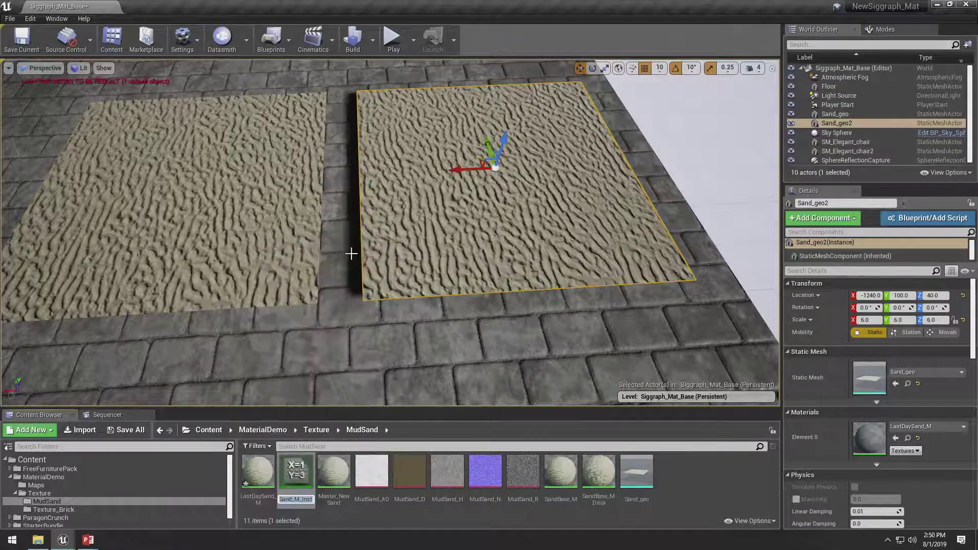
pyautogui.press('Return')
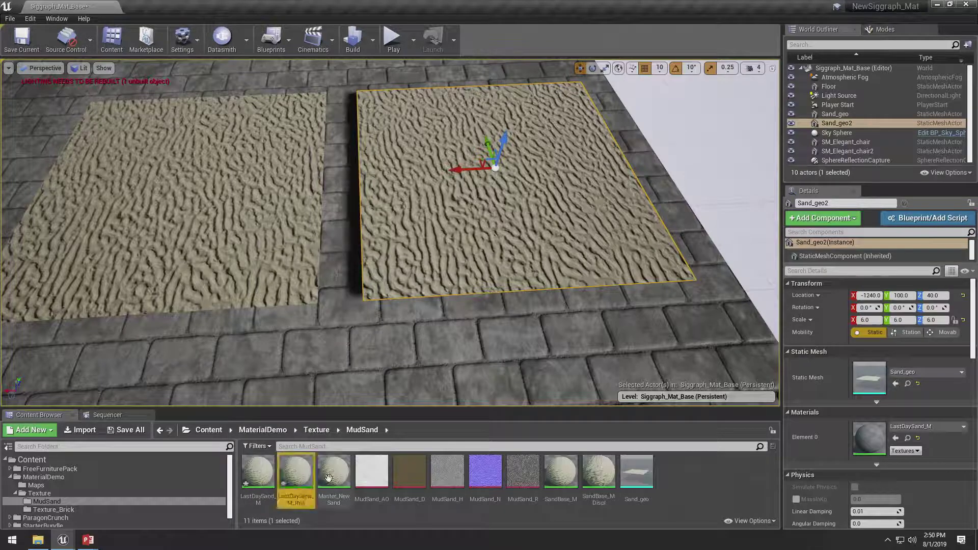
# - Drag LastDaySand_M_Inst onto the Sand_geo2 plane and open it for editing
pyautogui.moveTo(308, 474); pyautogui.dragTo(488, 236)
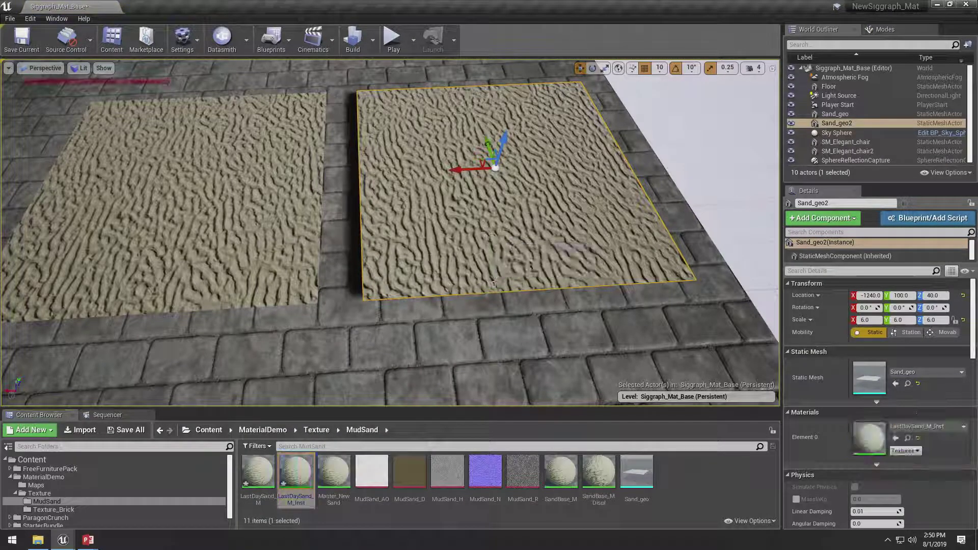
pyautogui.moveTo(461, 297); pyautogui.dragTo(429, 323)
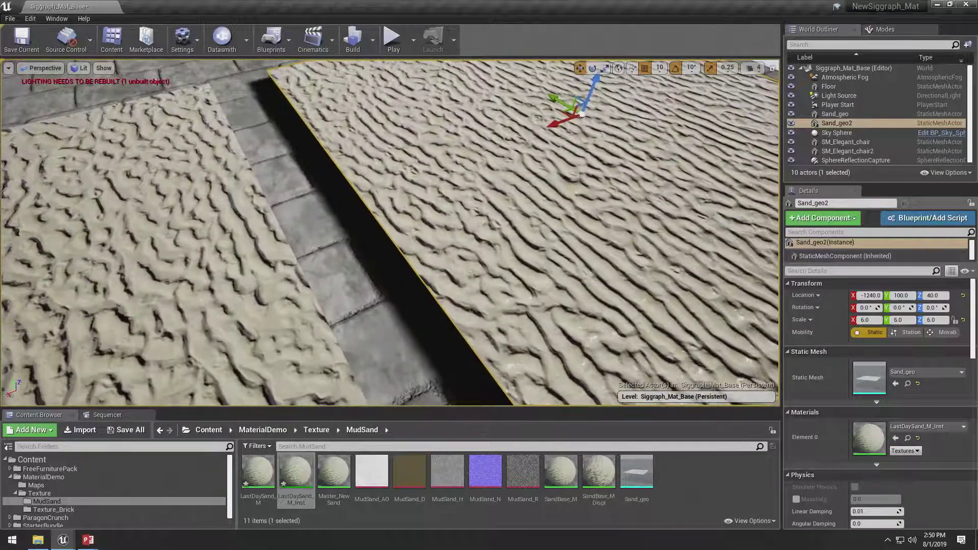
pyautogui.doubleClick(870, 442)
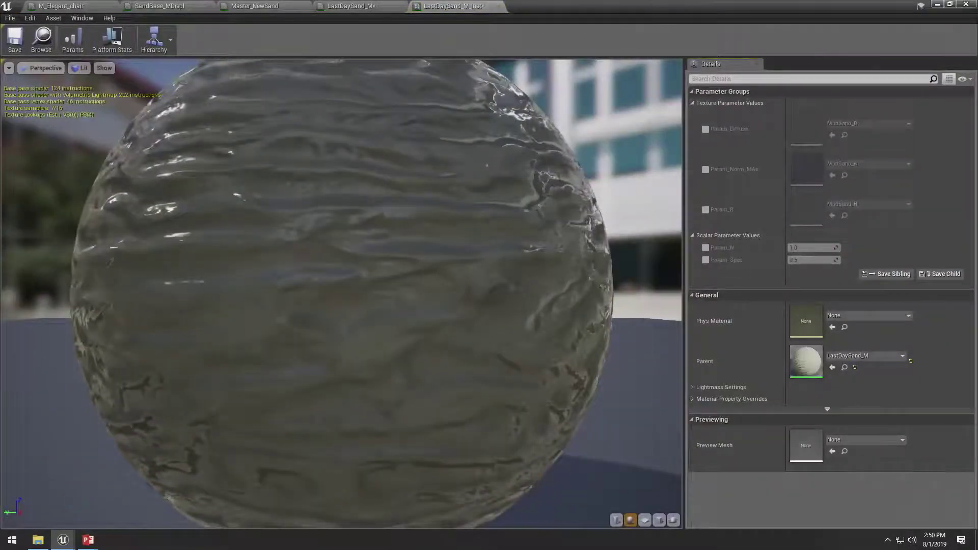
# - Enable overrides for the three texture parameters plus Param_N and Param_Spec
pyautogui.moveTo(585, 6); pyautogui.dragTo(441, 122)
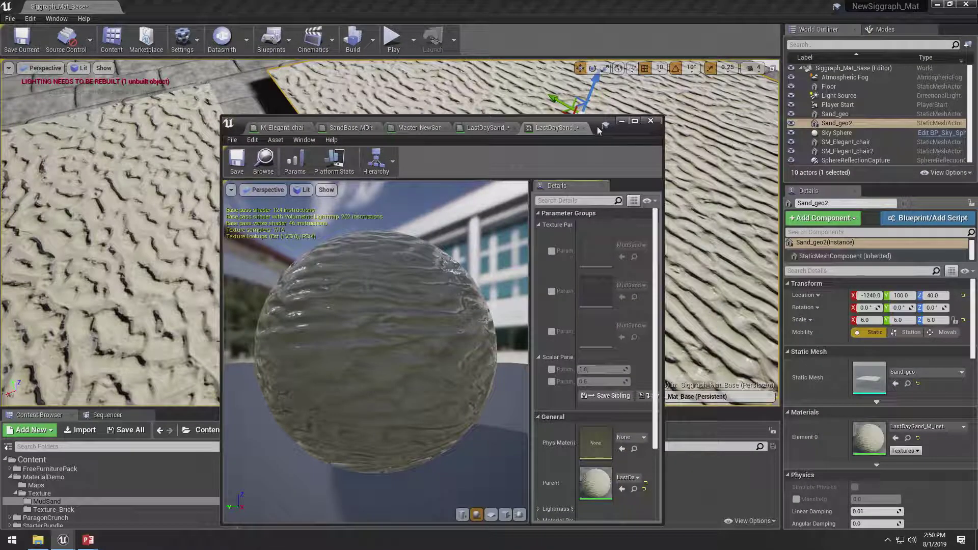
pyautogui.moveTo(518, 120); pyautogui.dragTo(643, 61)
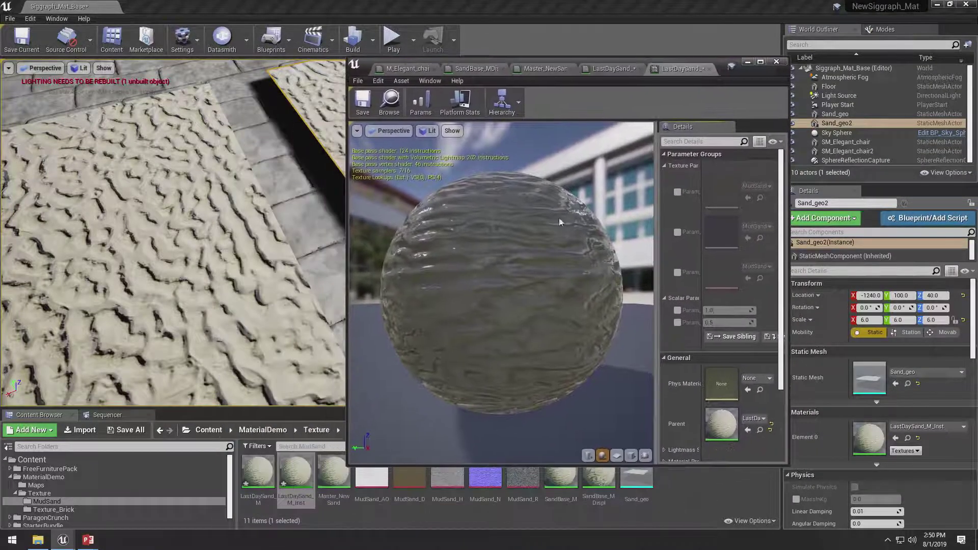
pyautogui.moveTo(559, 222); pyautogui.dragTo(557, 291)
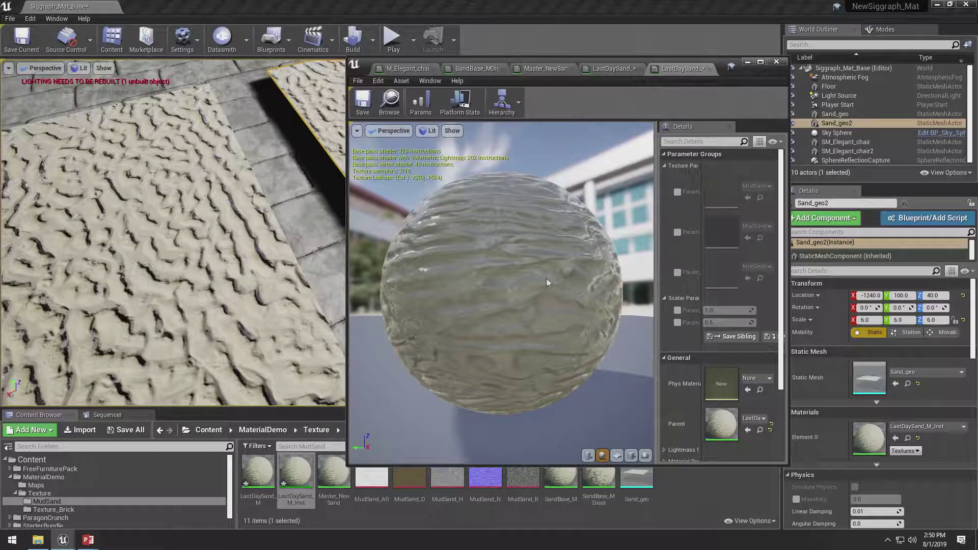
pyautogui.click(677, 192)
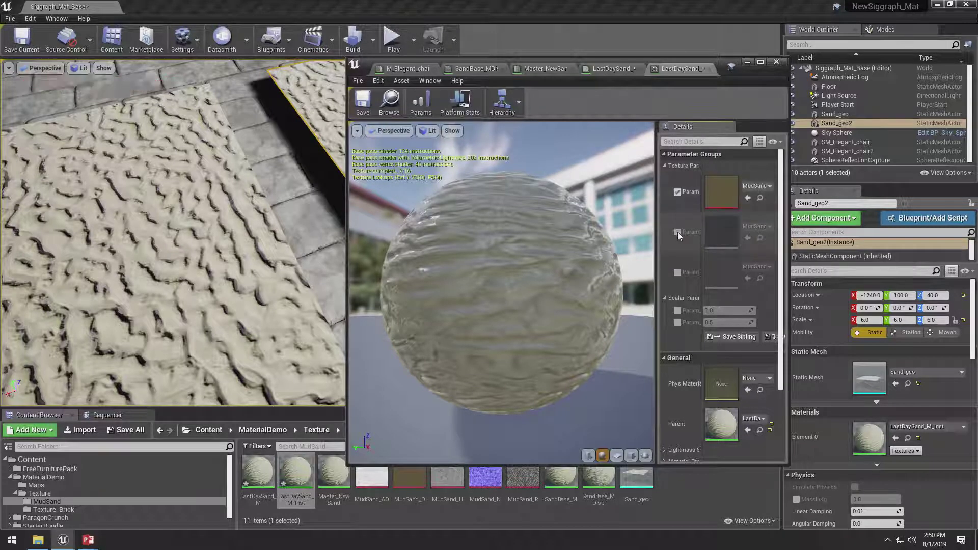
pyautogui.click(677, 232)
pyautogui.click(676, 271)
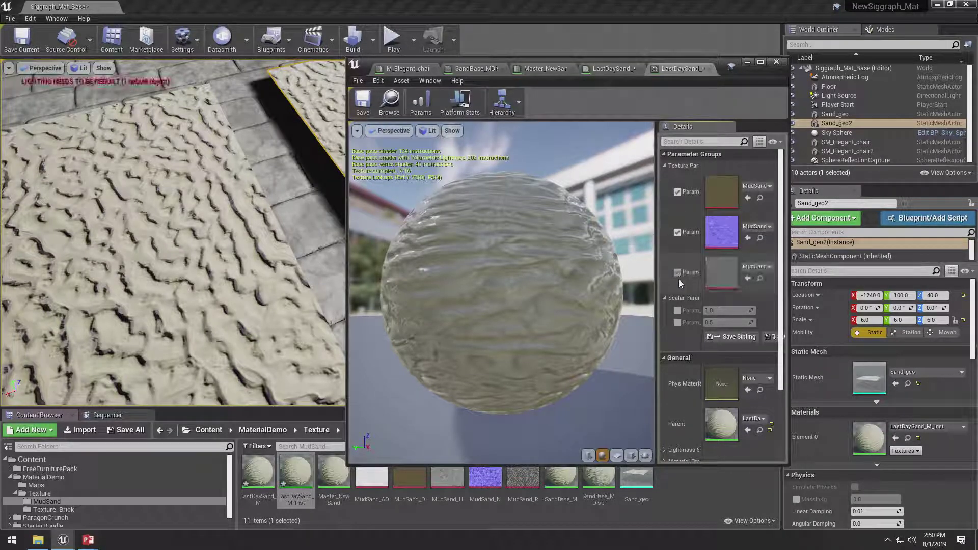
pyautogui.click(677, 309)
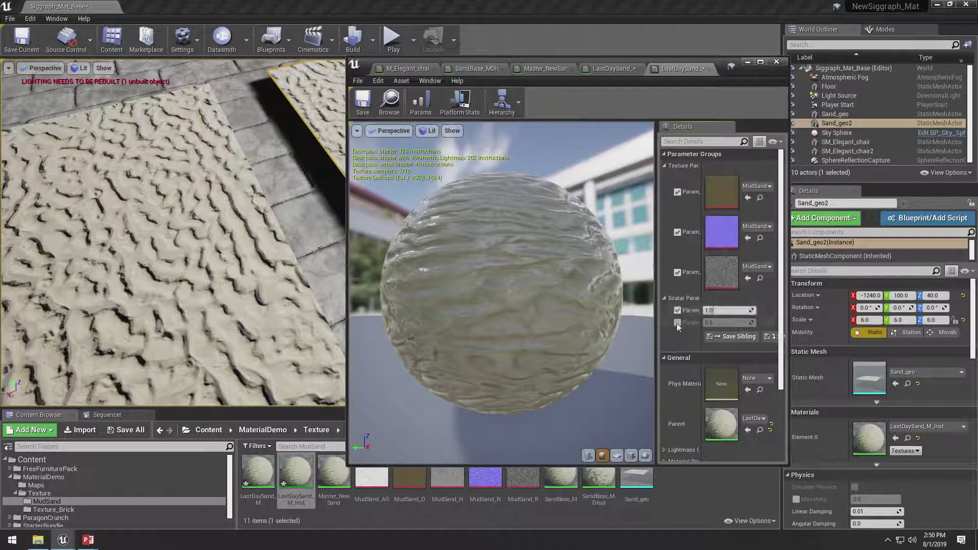
pyautogui.click(677, 323)
pyautogui.moveTo(701, 298); pyautogui.dragTo(720, 294)
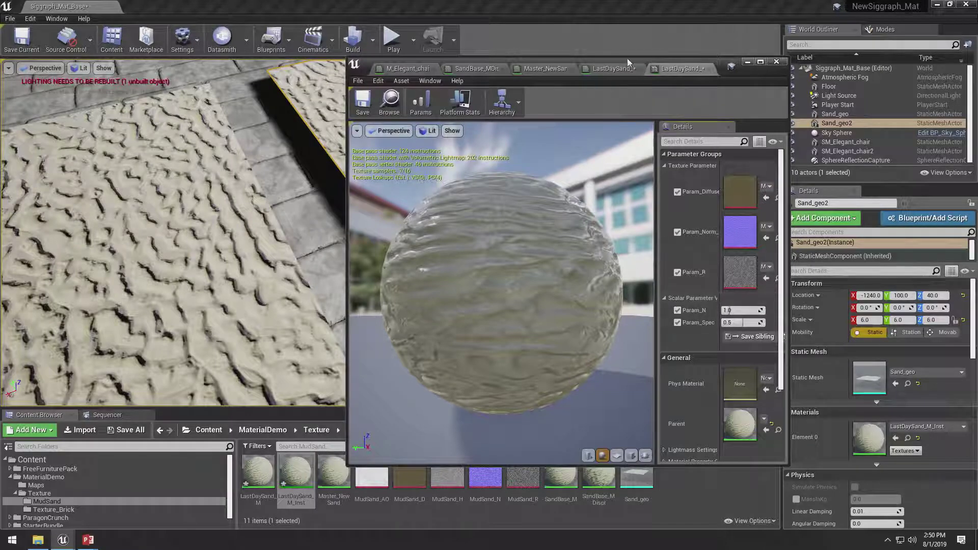
# - Test Param_N values such as 0 and 1.5 and raise Param_Spec on the sand floor
pyautogui.moveTo(630, 59); pyautogui.dragTo(330, 157)
pyautogui.moveTo(428, 408); pyautogui.dragTo(448, 407)
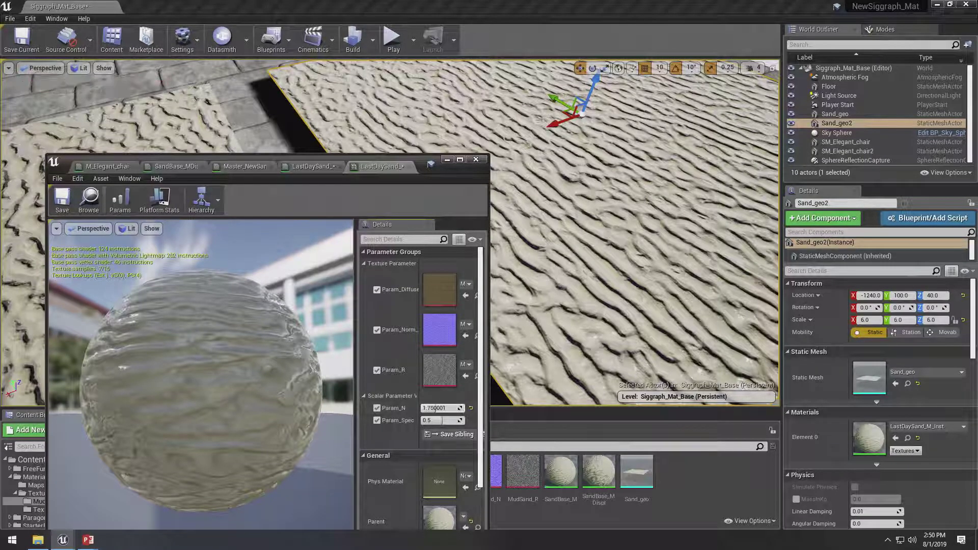
pyautogui.moveTo(439, 419)
pyautogui.mouseDown()
pyautogui.moveTo(459, 419)
pyautogui.moveTo(434, 419)
pyautogui.mouseUp()
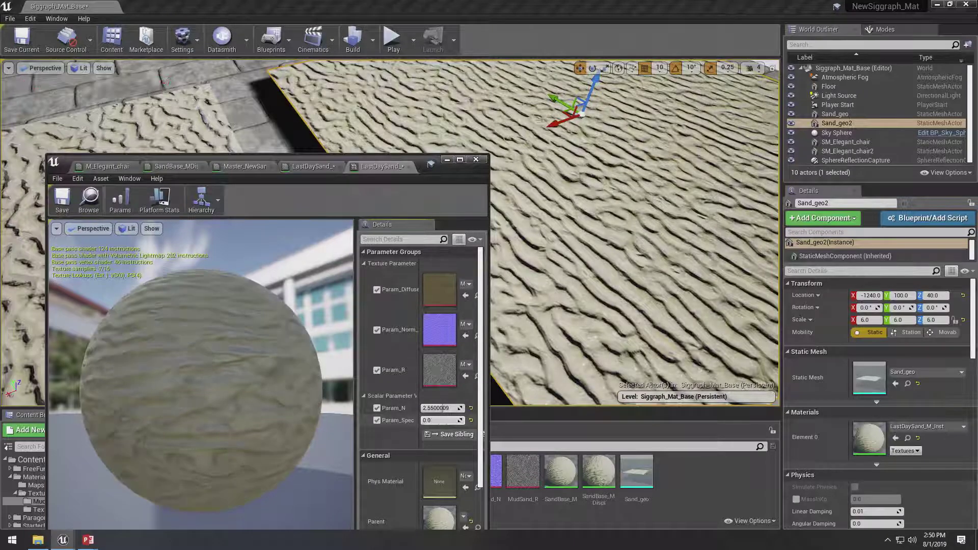
pyautogui.write('0')
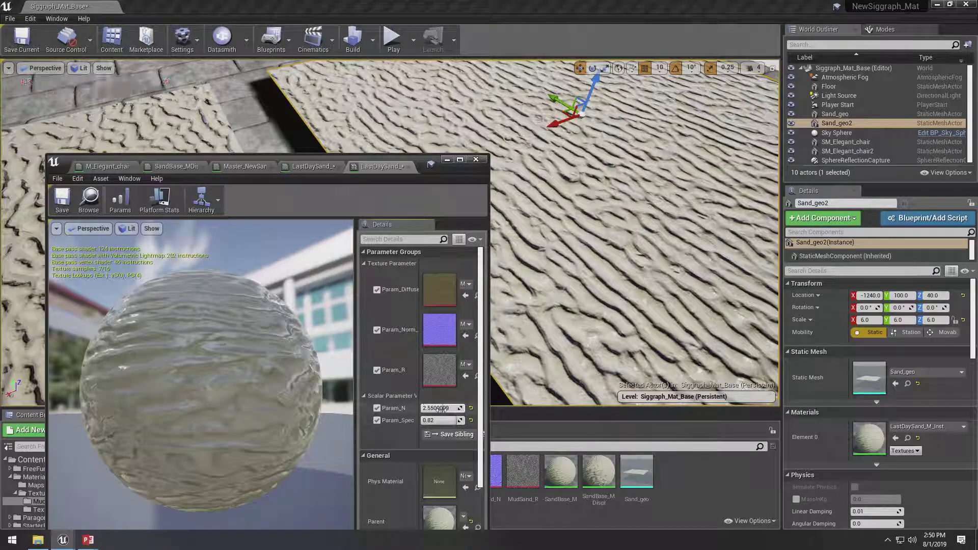
pyautogui.press('Return')
pyautogui.write('1.5')
pyautogui.press('Return')
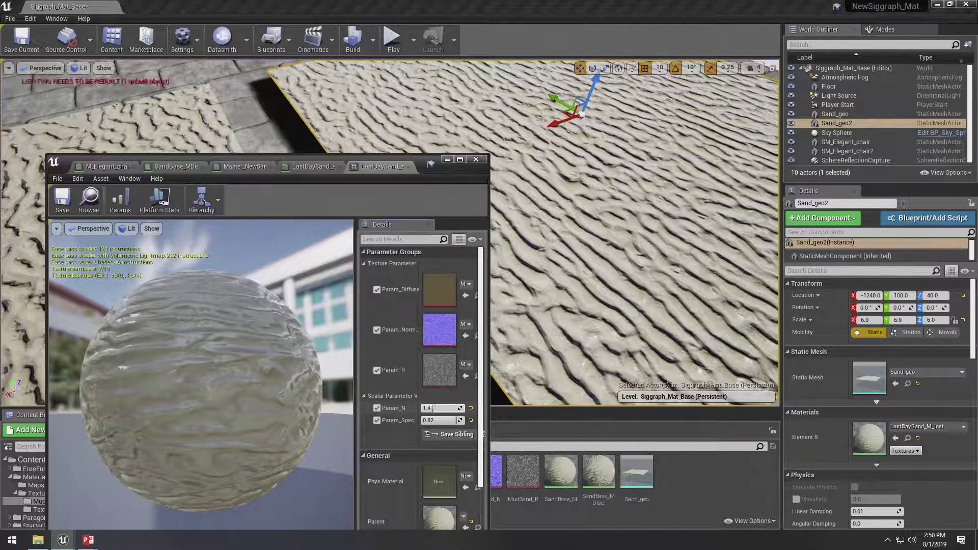
pyautogui.moveTo(428, 408)
pyautogui.mouseDown()
pyautogui.moveTo(438, 408)
pyautogui.moveTo(428, 407)
pyautogui.mouseUp()
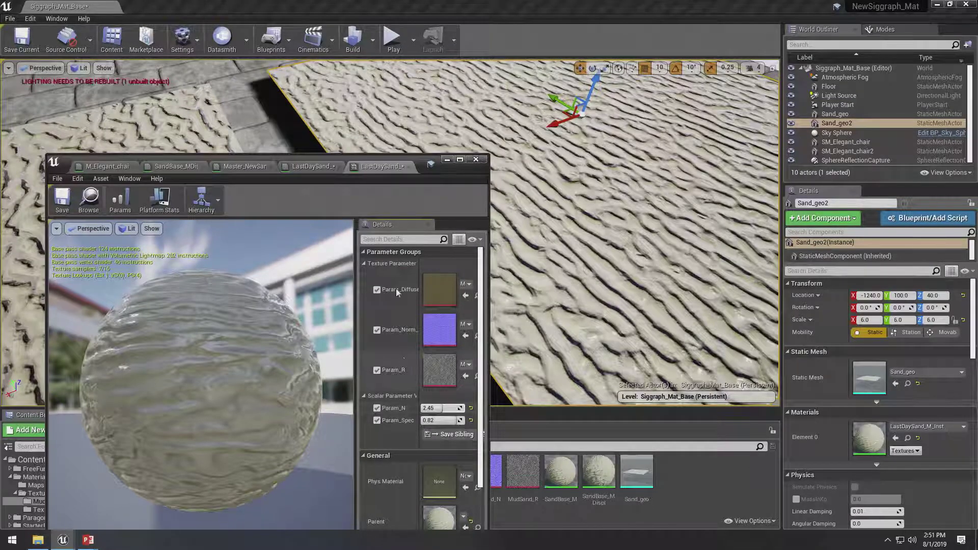
# - Reset Param_N to 1.0 and Param_Spec to 0.5, moving the instance editor aside
pyautogui.moveTo(438, 166); pyautogui.dragTo(471, 150)
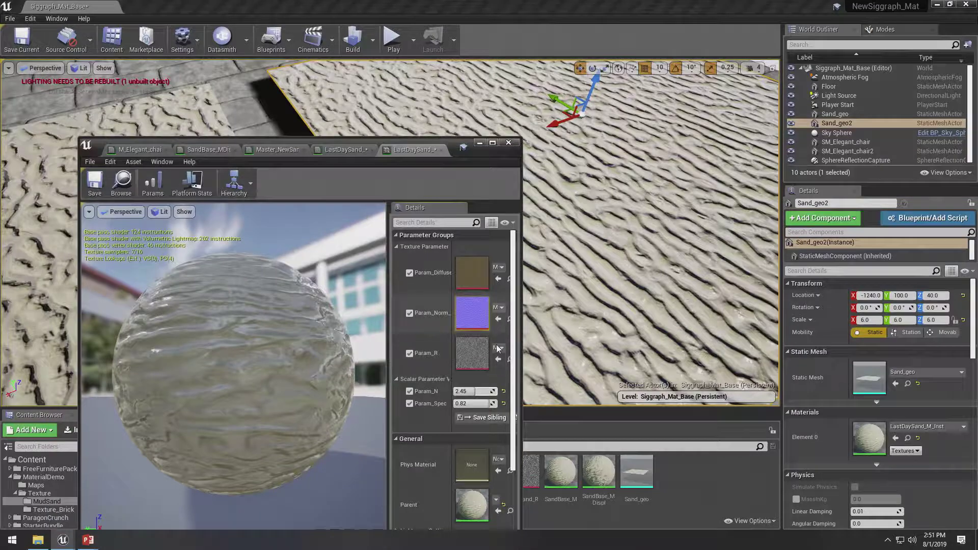
pyautogui.click(504, 391)
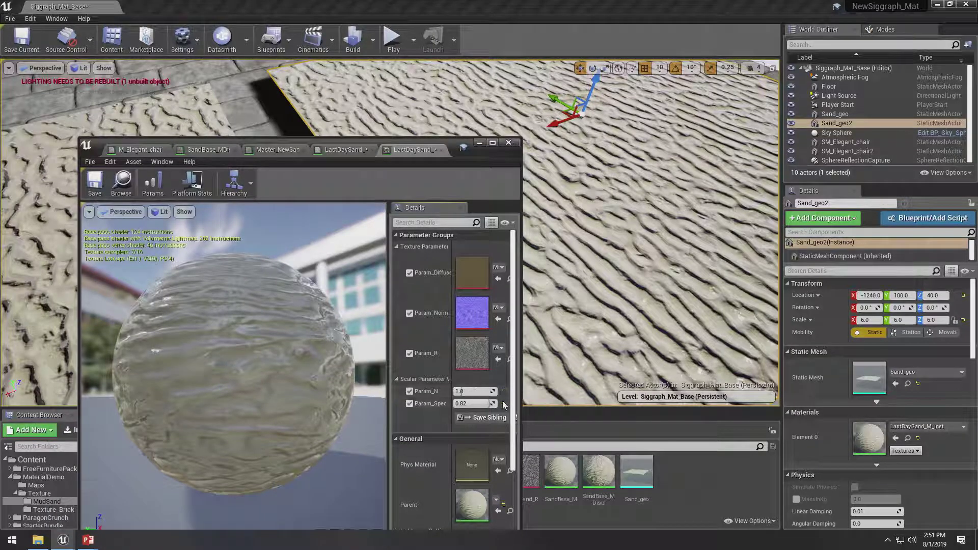
pyautogui.click(504, 404)
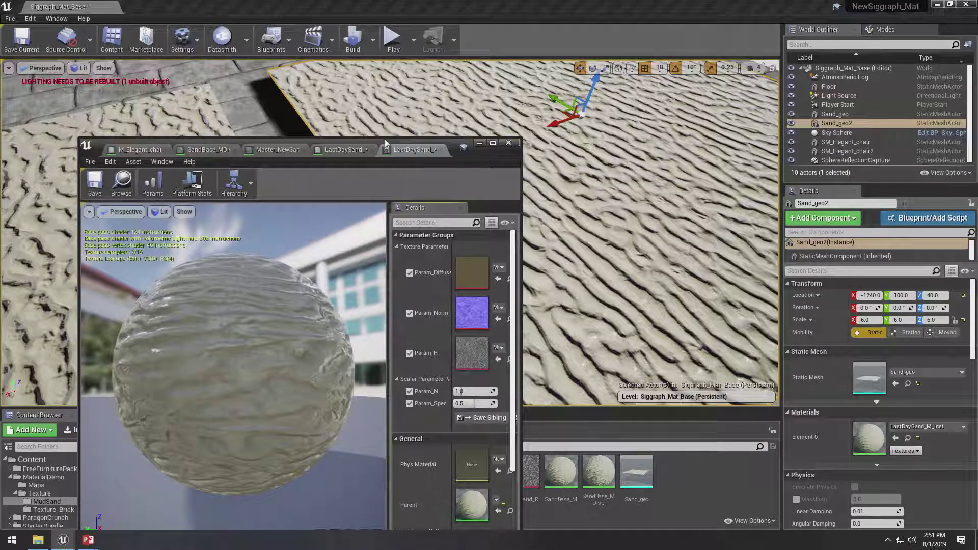
pyautogui.moveTo(385, 145); pyautogui.dragTo(348, 280)
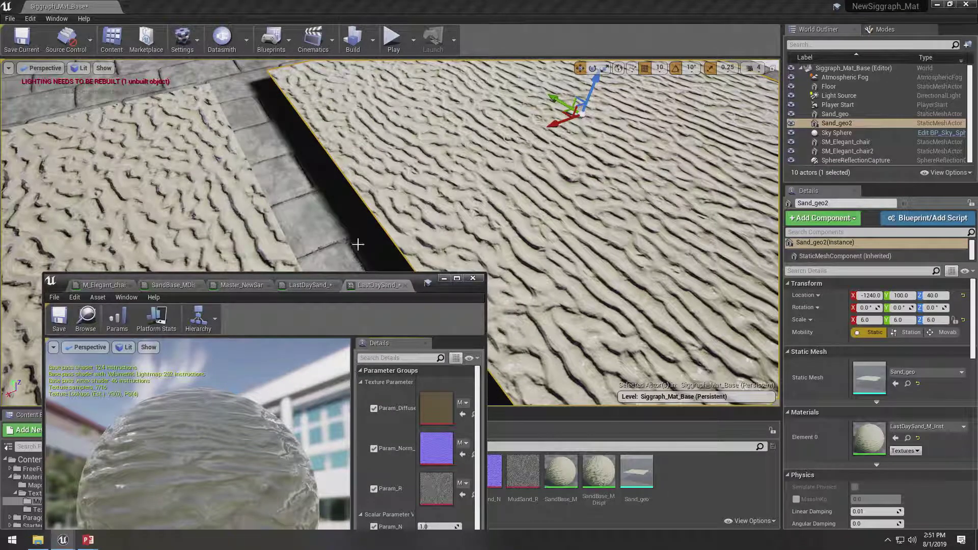
pyautogui.moveTo(325, 280); pyautogui.dragTo(851, 171)
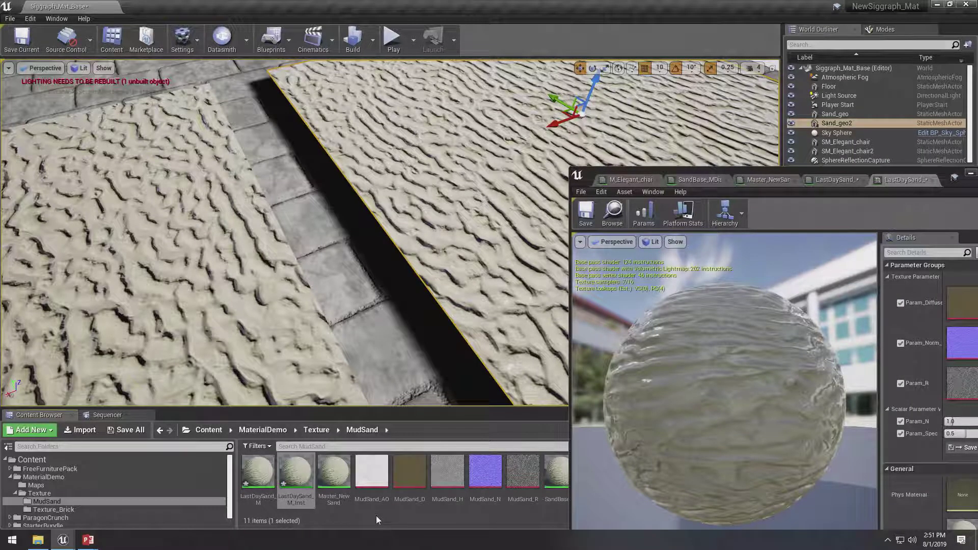
# - From Texture_Brick, assign BK_D as the diffuse texture and BK_N as the normal map
pyautogui.click(57, 510)
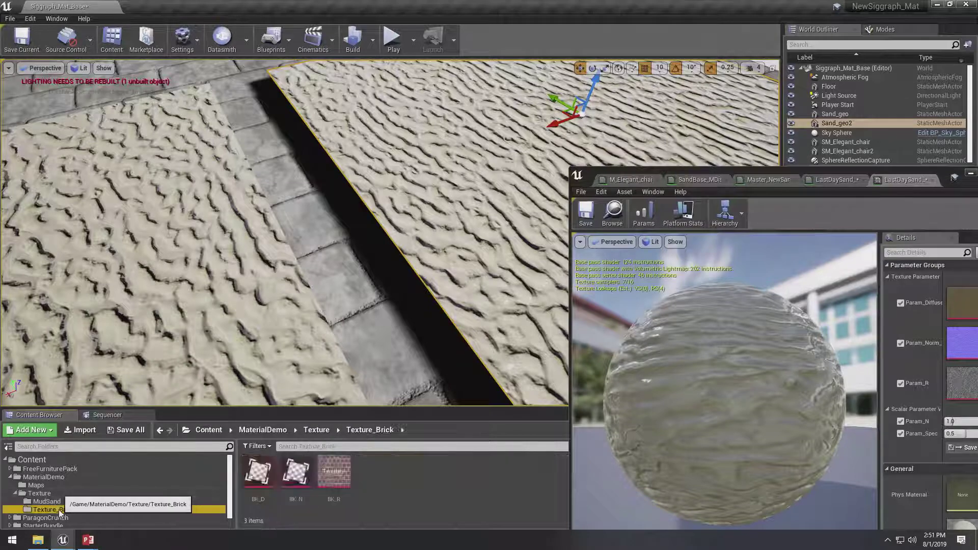
pyautogui.moveTo(774, 169); pyautogui.dragTo(615, 73)
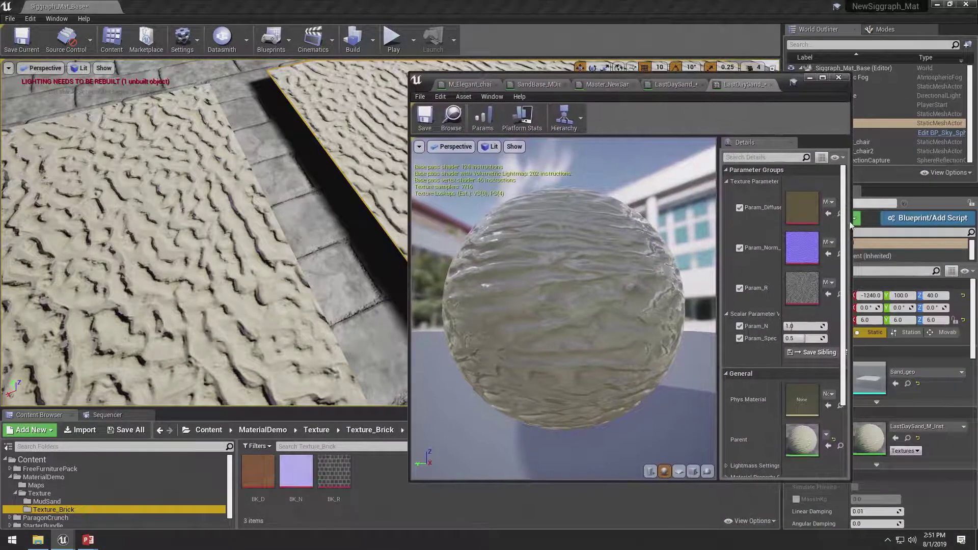
pyautogui.moveTo(850, 222); pyautogui.dragTo(927, 220)
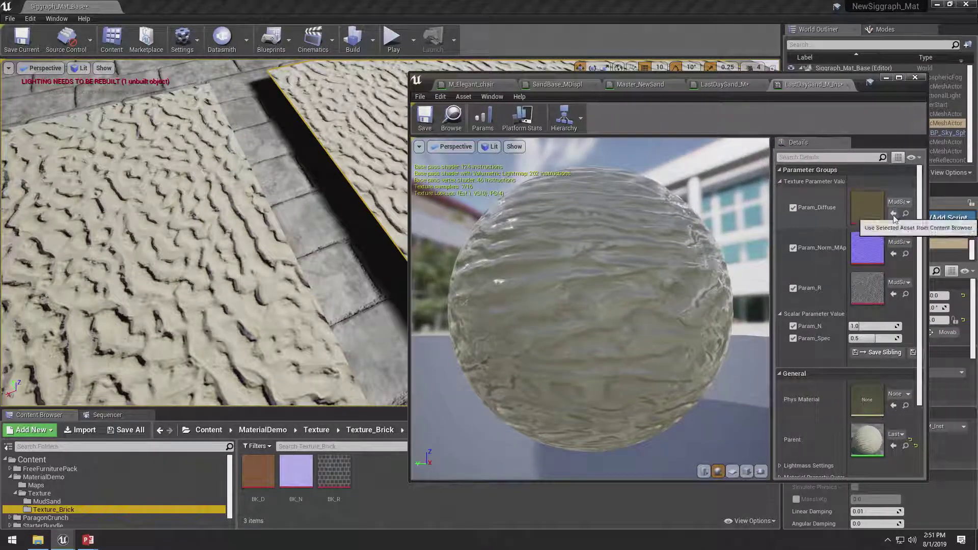
pyautogui.click(262, 476)
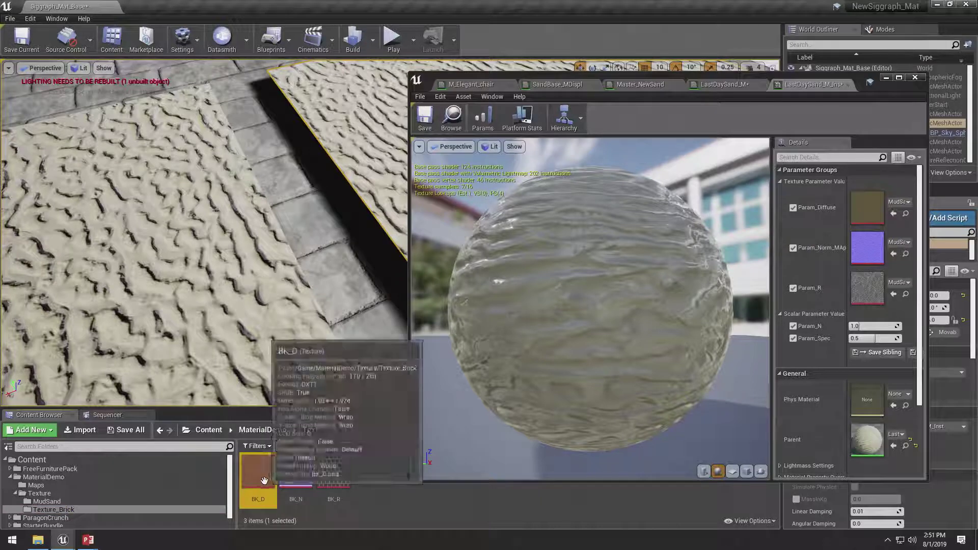
pyautogui.click(897, 218)
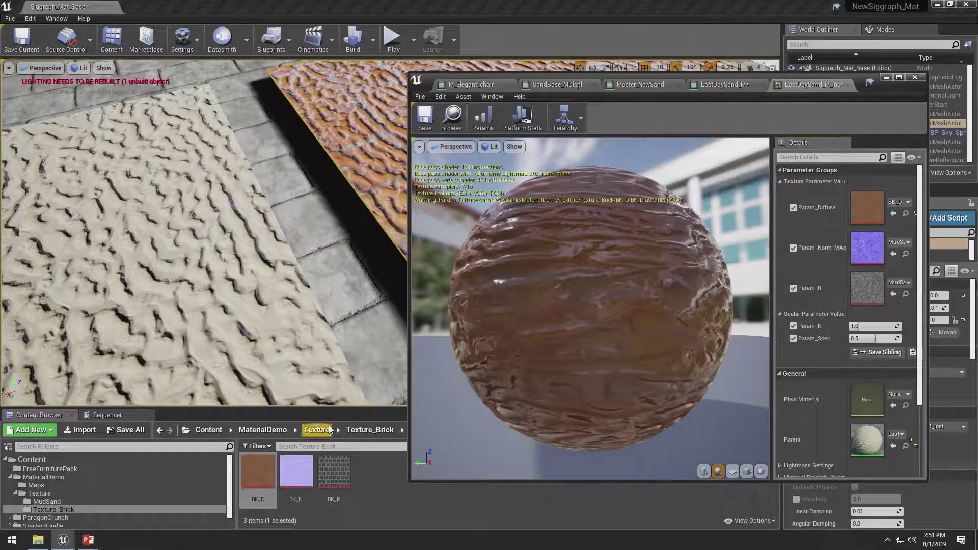
pyautogui.click(295, 471)
pyautogui.click(894, 255)
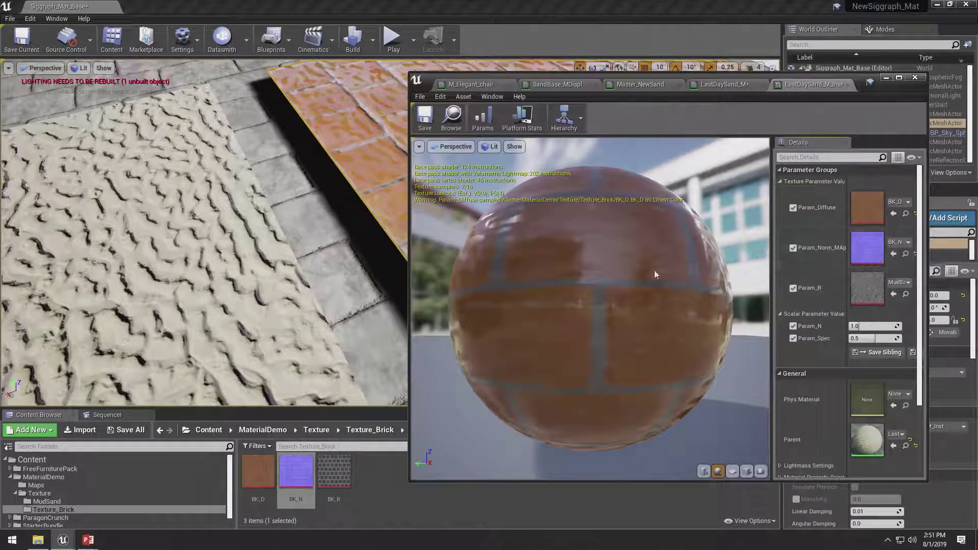
# - Assign BK_R as the roughness texture and lower Param_Spec to make the brick less glossy
pyautogui.moveTo(586, 305); pyautogui.dragTo(632, 294)
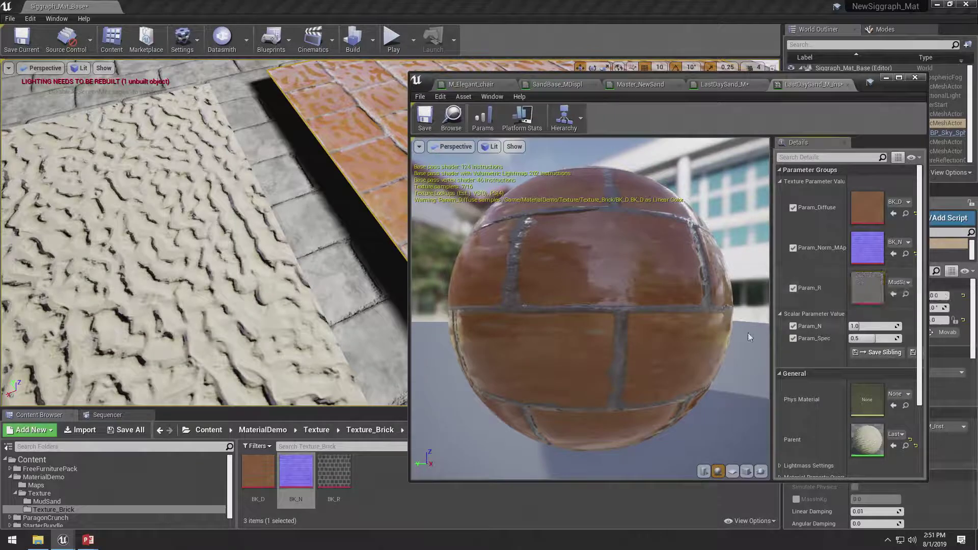
pyautogui.click(321, 470)
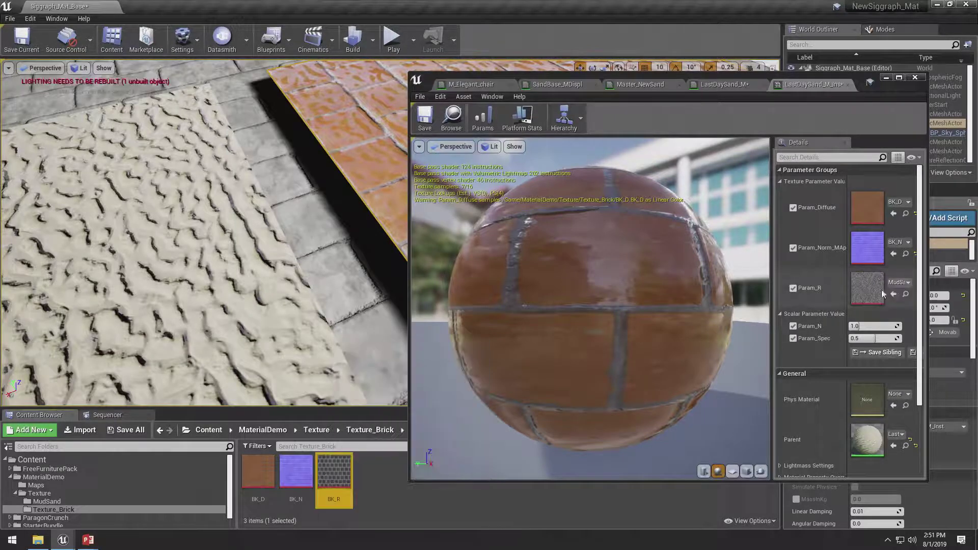
pyautogui.click(893, 295)
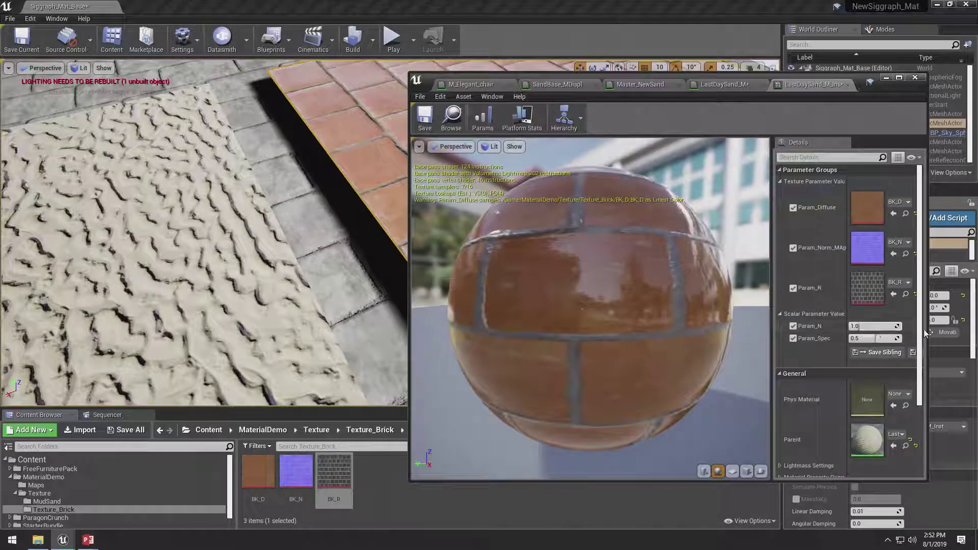
pyautogui.moveTo(874, 338); pyautogui.dragTo(850, 338)
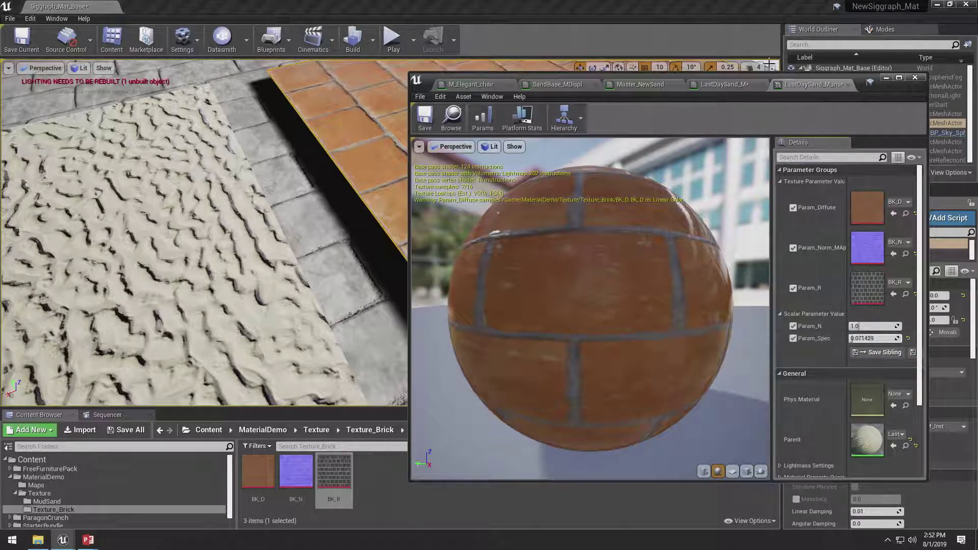
pyautogui.moveTo(748, 78); pyautogui.dragTo(551, 419)
# - Select the Sand_geo2 brick plane and frame it in the viewport with F
pyautogui.click(236, 215)
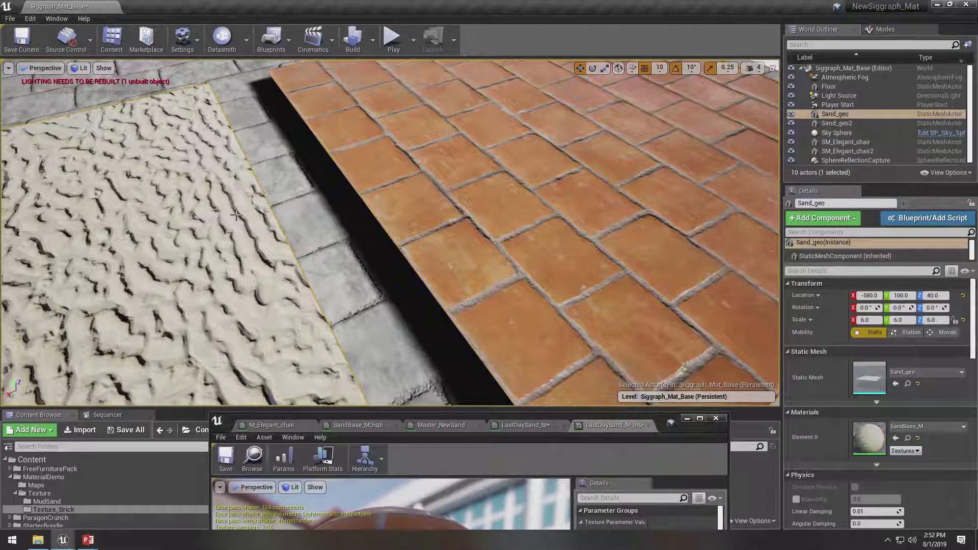
pyautogui.click(664, 150)
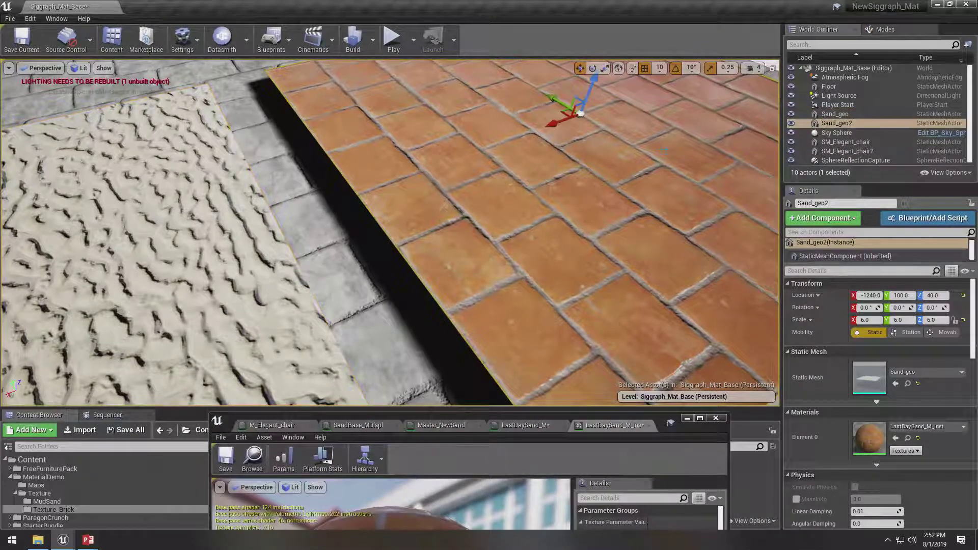
pyautogui.press('f')
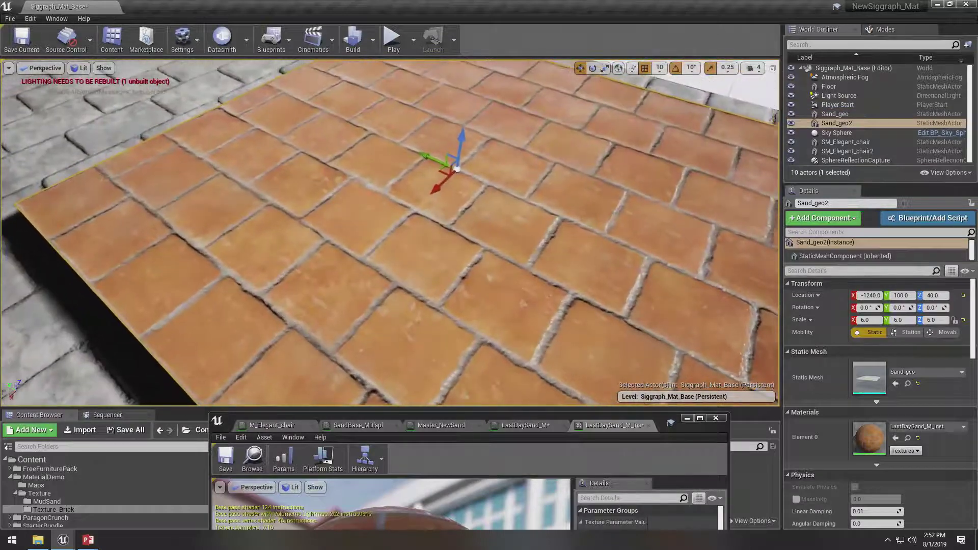